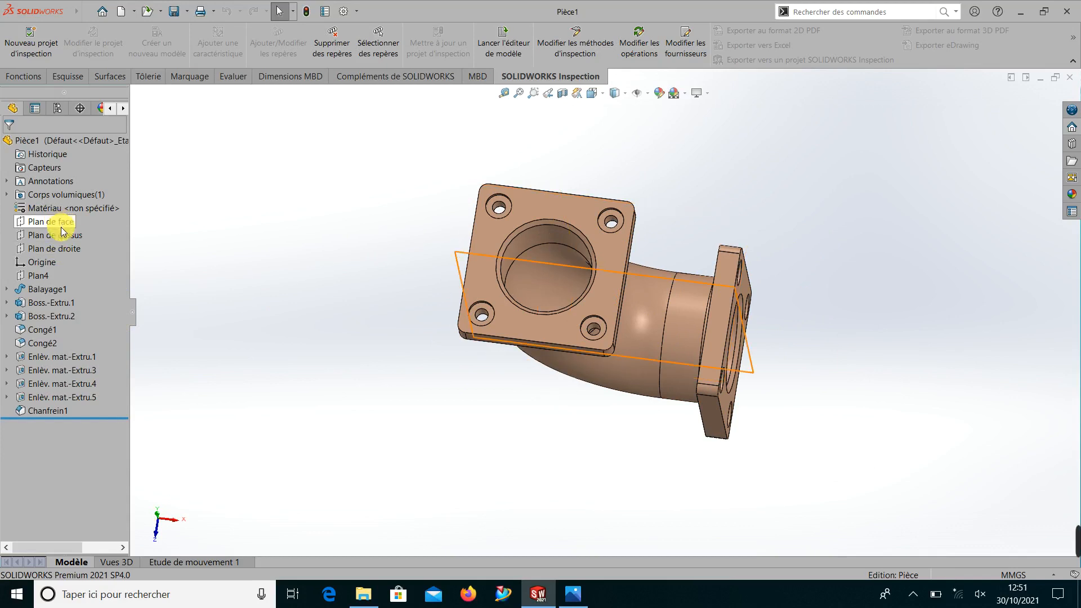
# - Orient the elbow part normal to Plan de dessus and create a drawing from it on an A3 (ISO) sheet
pyautogui.click(55, 235)
pyautogui.moveTo(361, 284); pyautogui.dragTo(397, 372, button='middle')
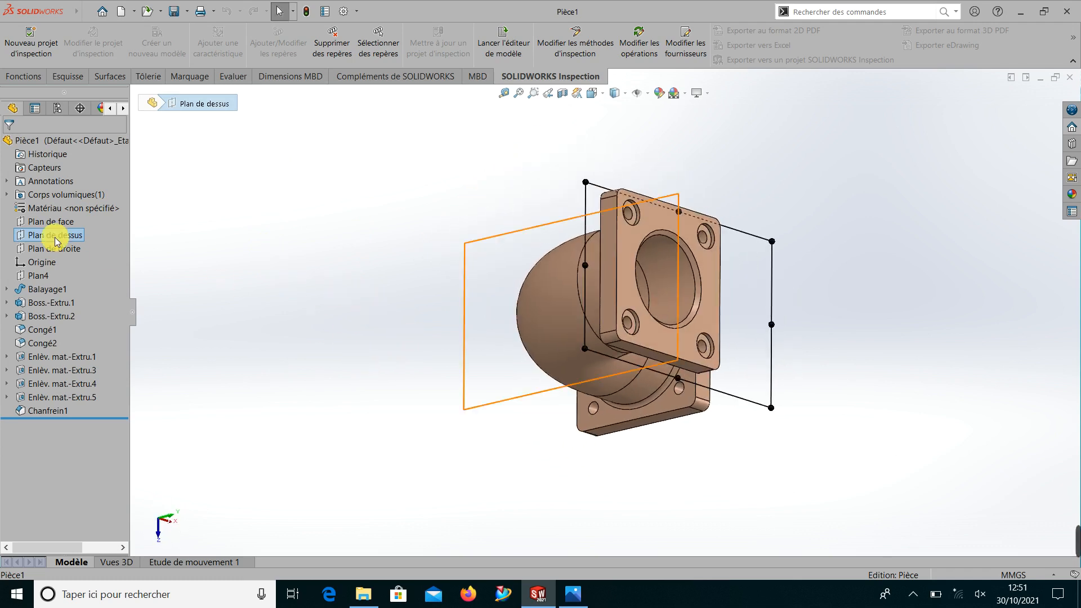
pyautogui.click(23, 235)
pyautogui.click(85, 217)
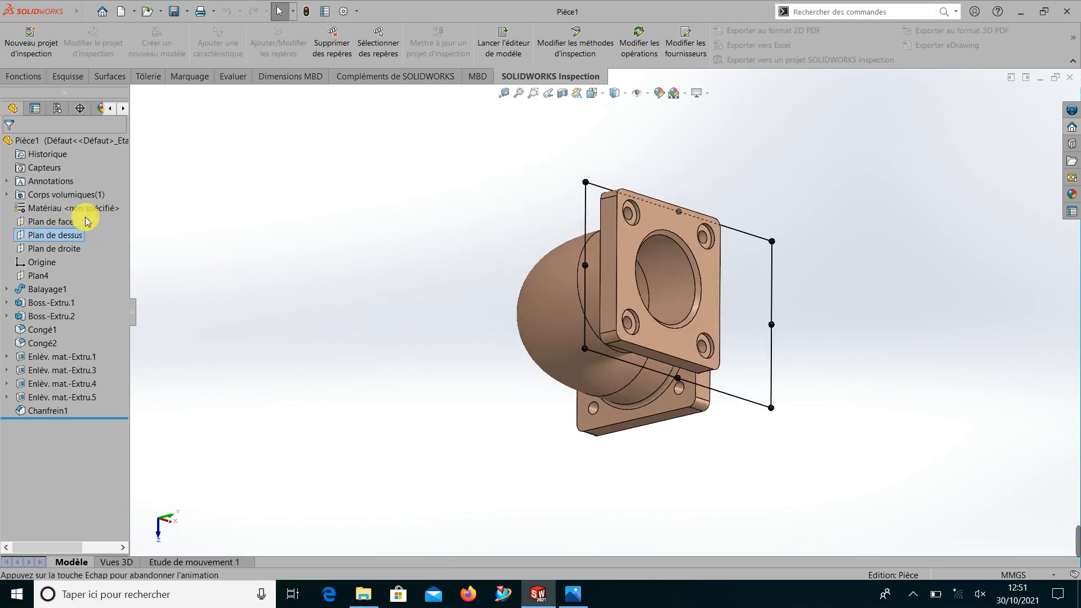
pyautogui.click(245, 248)
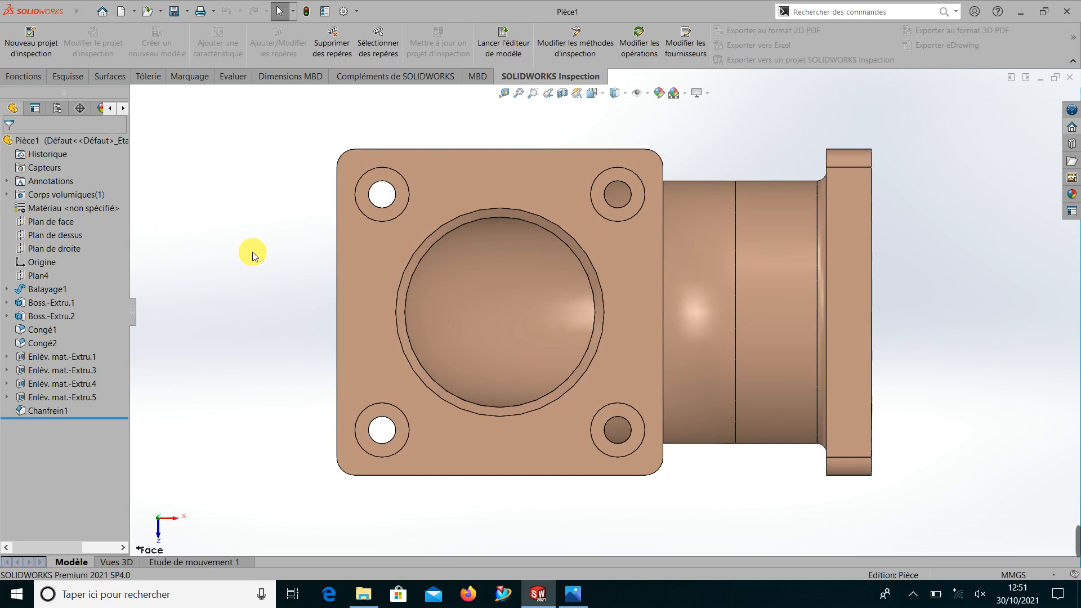
pyautogui.click(134, 12)
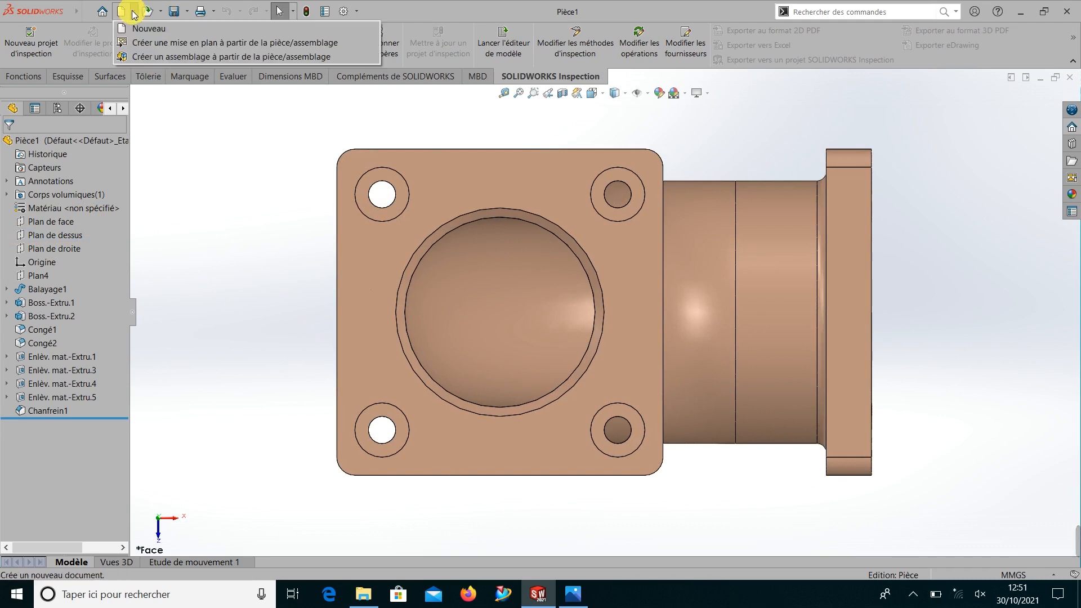
pyautogui.click(135, 45)
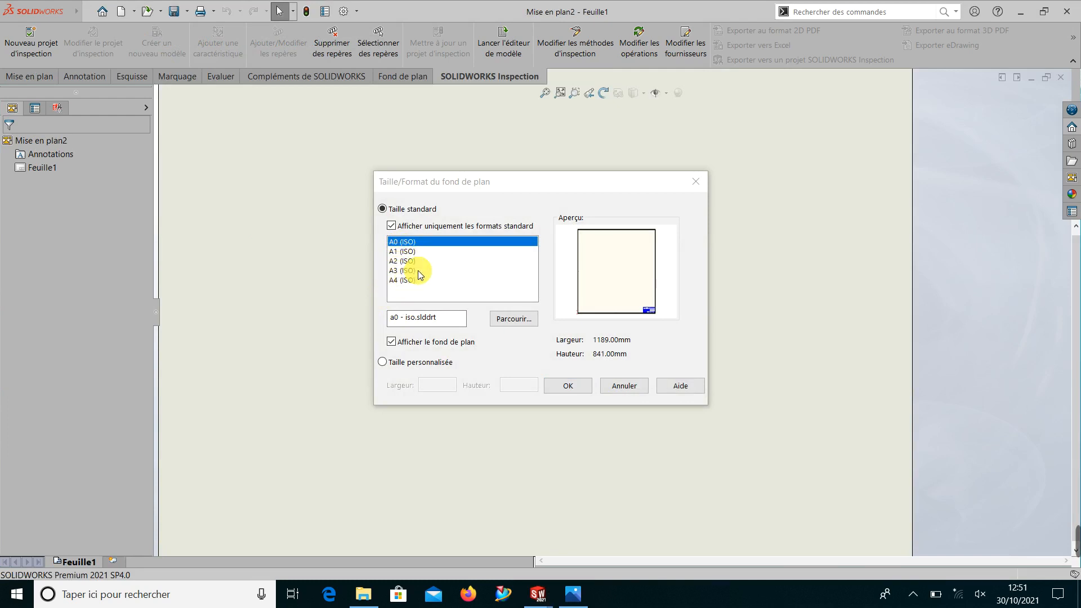
pyautogui.click(396, 272)
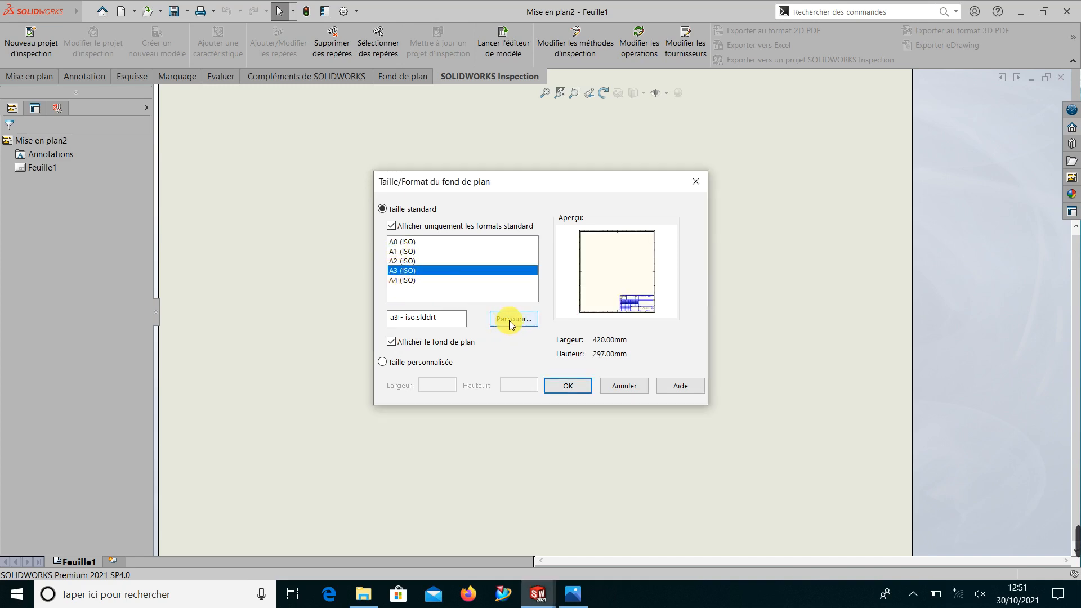
pyautogui.click(568, 386)
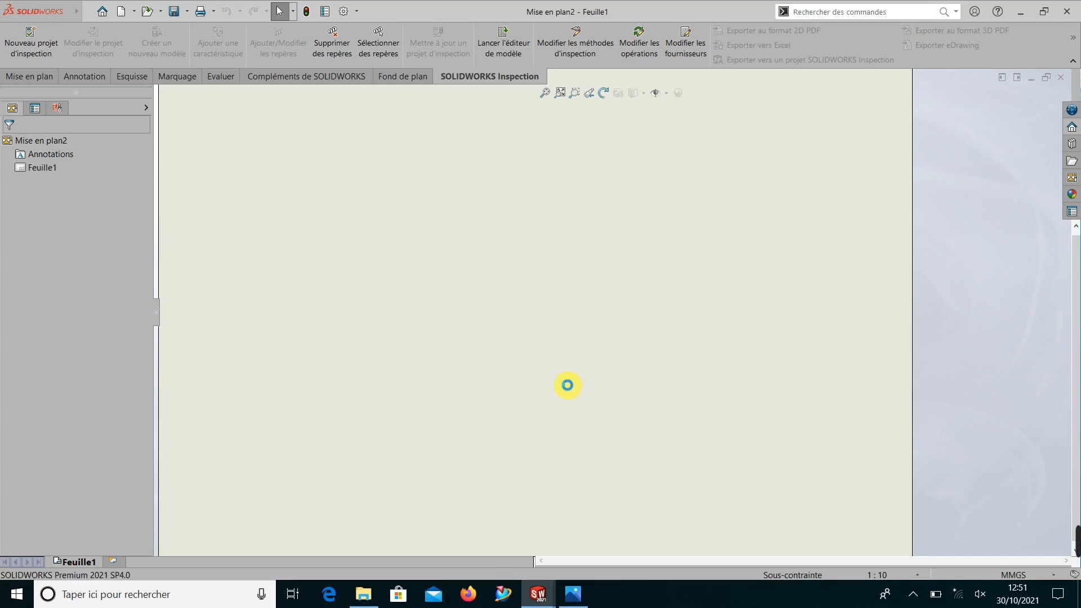
# - Place the face-on view of the square flange in the sheet's upper-left area and set its custom scale to 1:5
pyautogui.moveTo(947, 260); pyautogui.dragTo(456, 209)
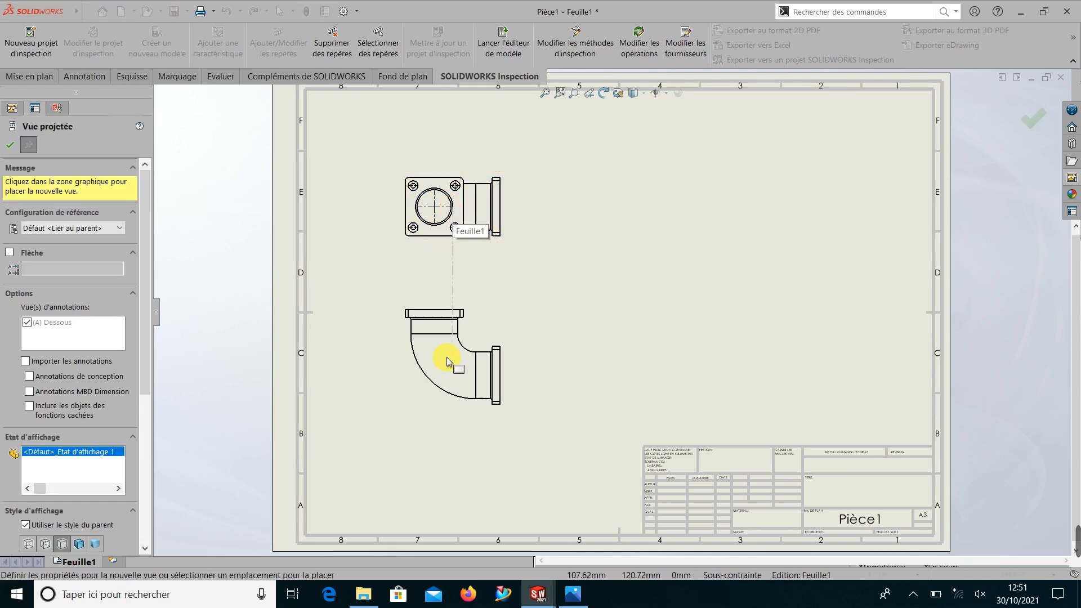
pyautogui.press('Escape')
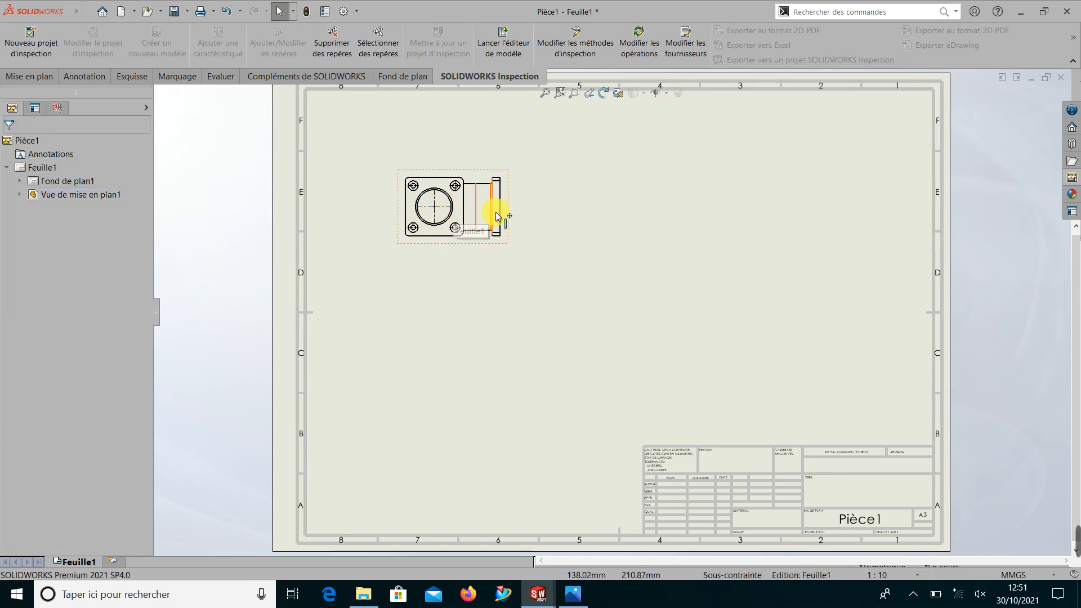
pyautogui.click(507, 227)
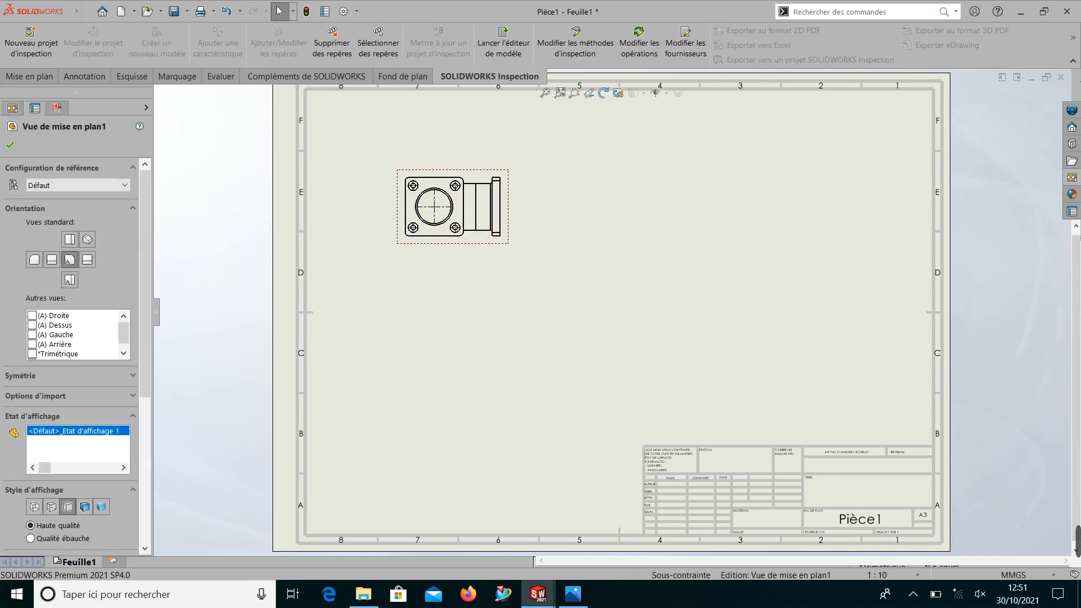
pyautogui.moveTo(144, 300); pyautogui.dragTo(148, 398)
pyautogui.click(67, 412)
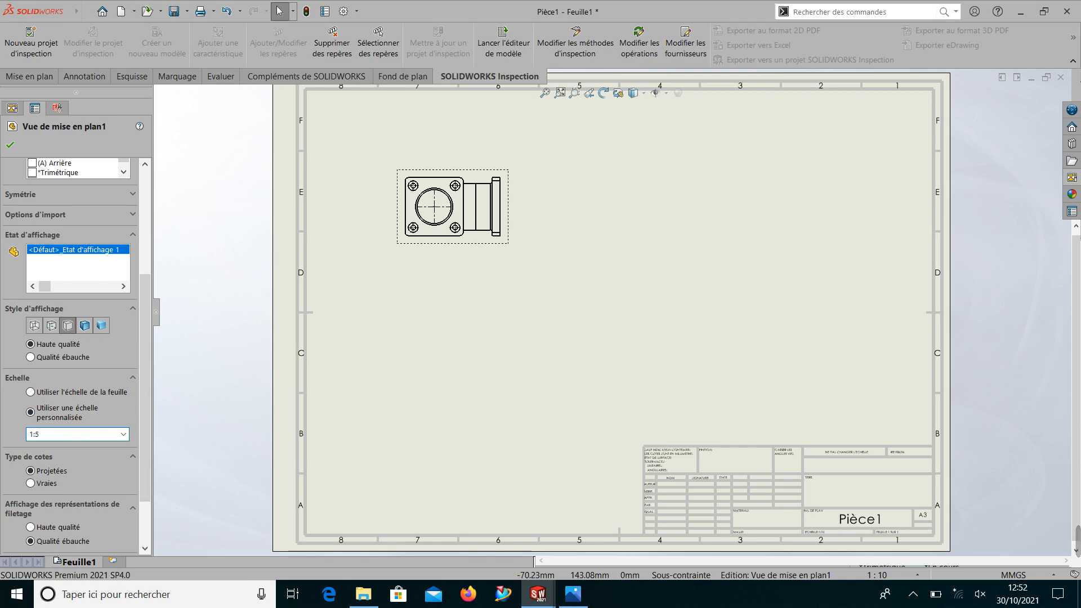
pyautogui.click(10, 144)
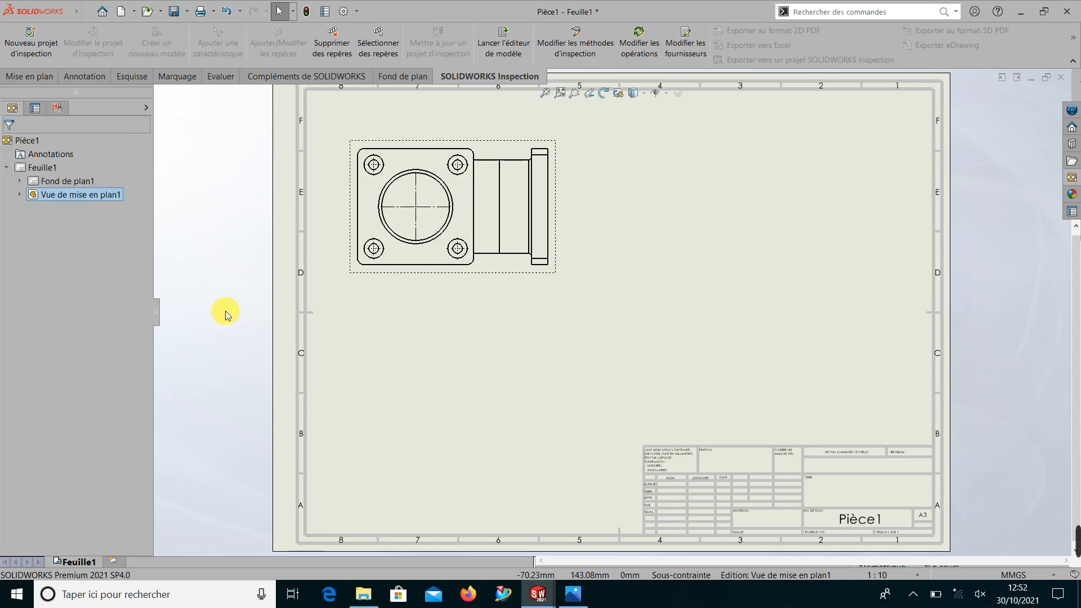
# - Reposition the flange view slightly further right and down, away from the sheet border
pyautogui.moveTo(556, 197)
pyautogui.mouseDown()
pyautogui.moveTo(567, 217)
pyautogui.moveTo(559, 198)
pyautogui.mouseUp()
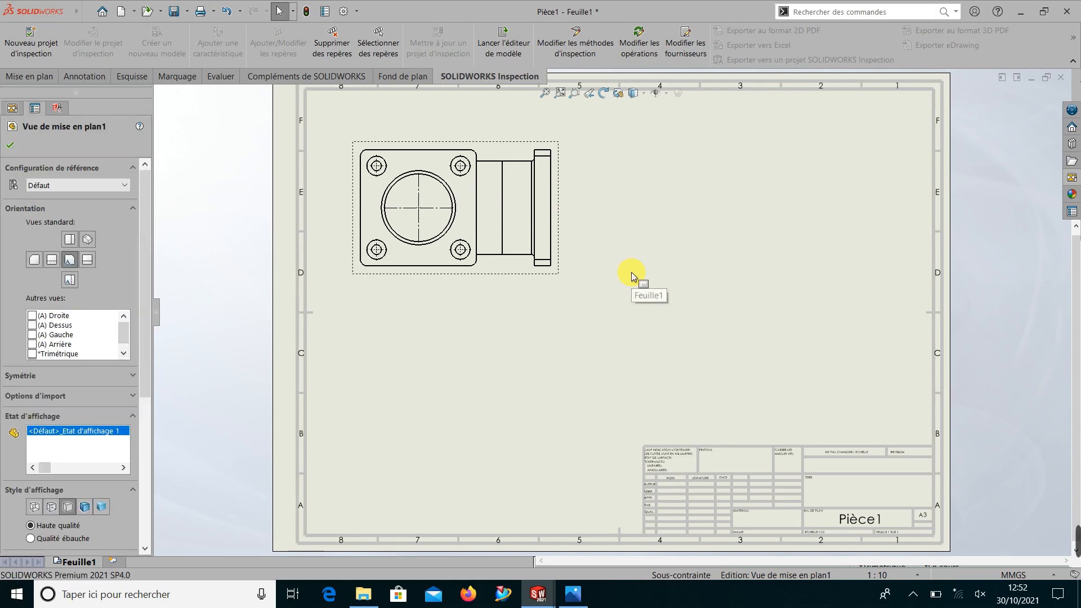
pyautogui.click(209, 261)
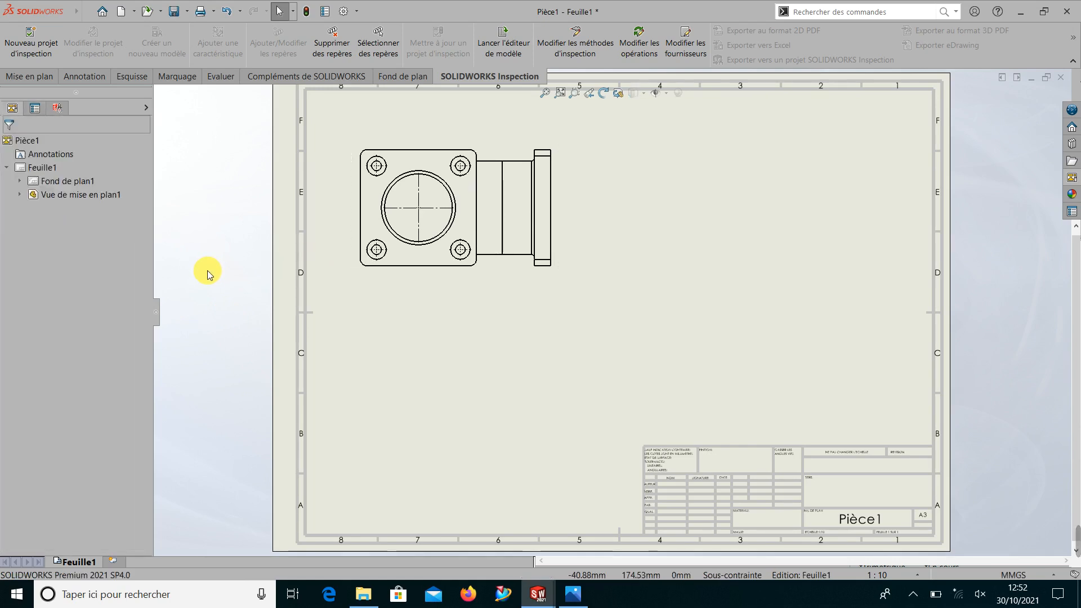
pyautogui.moveTo(559, 222); pyautogui.dragTo(581, 230)
pyautogui.click(582, 229)
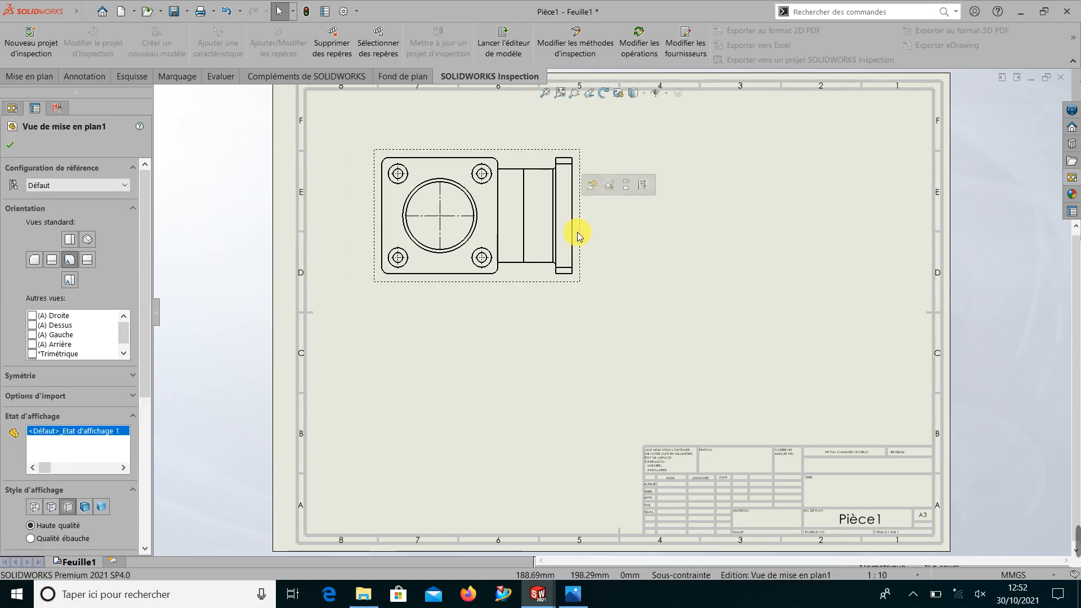
pyautogui.click(653, 245)
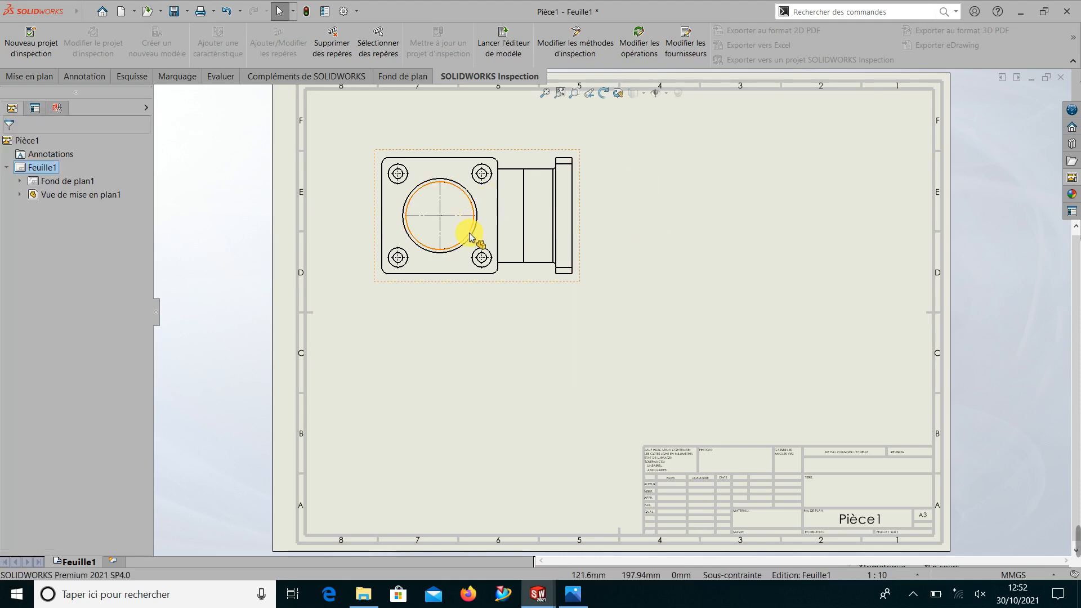
# - Create section view A-A with a horizontal cutting line through the flange bore's centre, placed below the base view
pyautogui.click(83, 78)
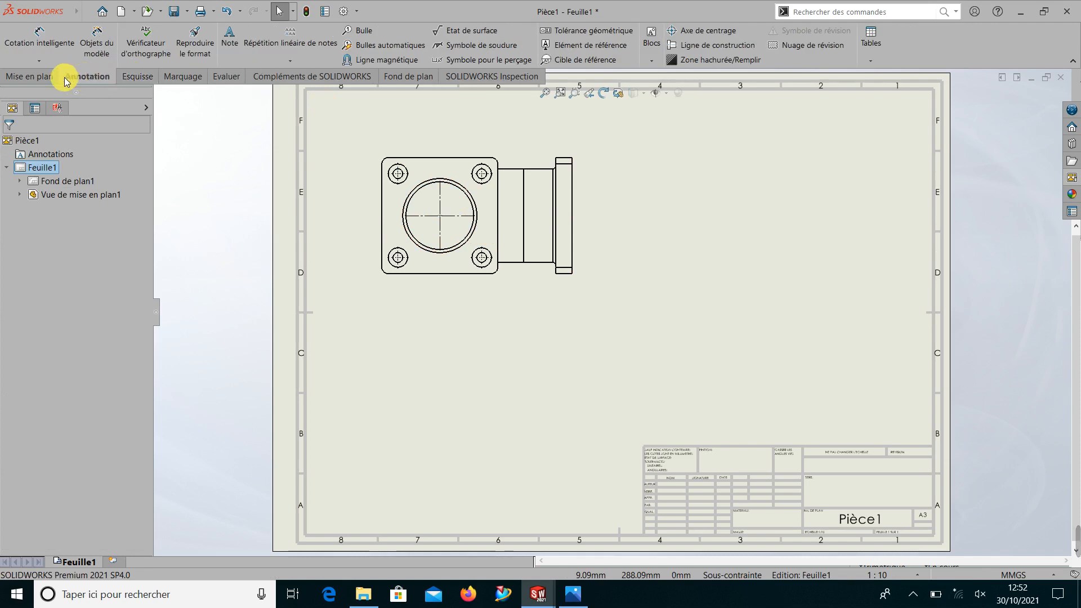
pyautogui.click(43, 79)
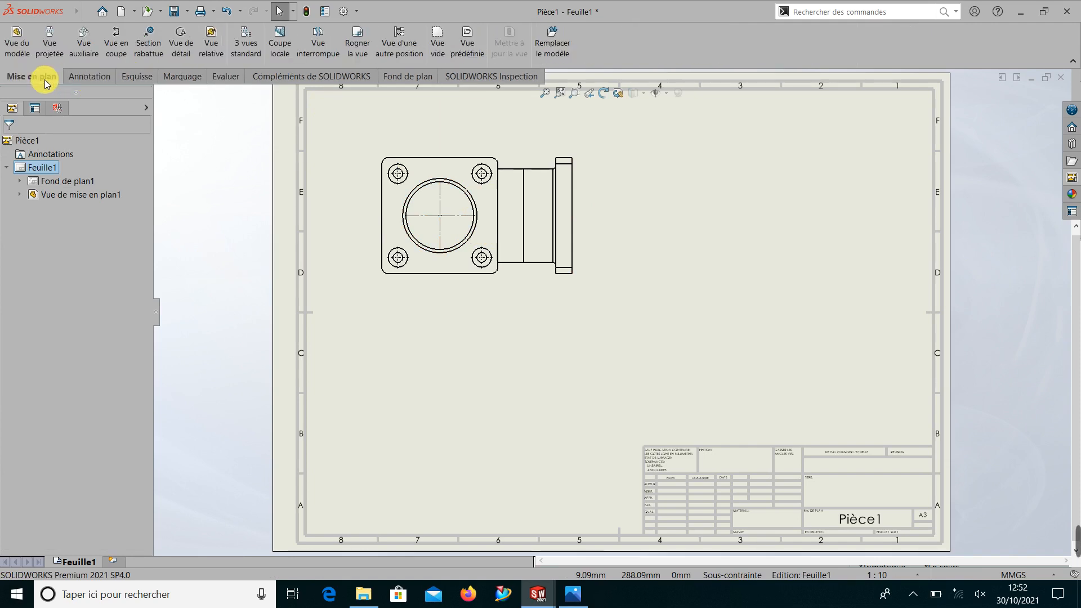
pyautogui.click(112, 51)
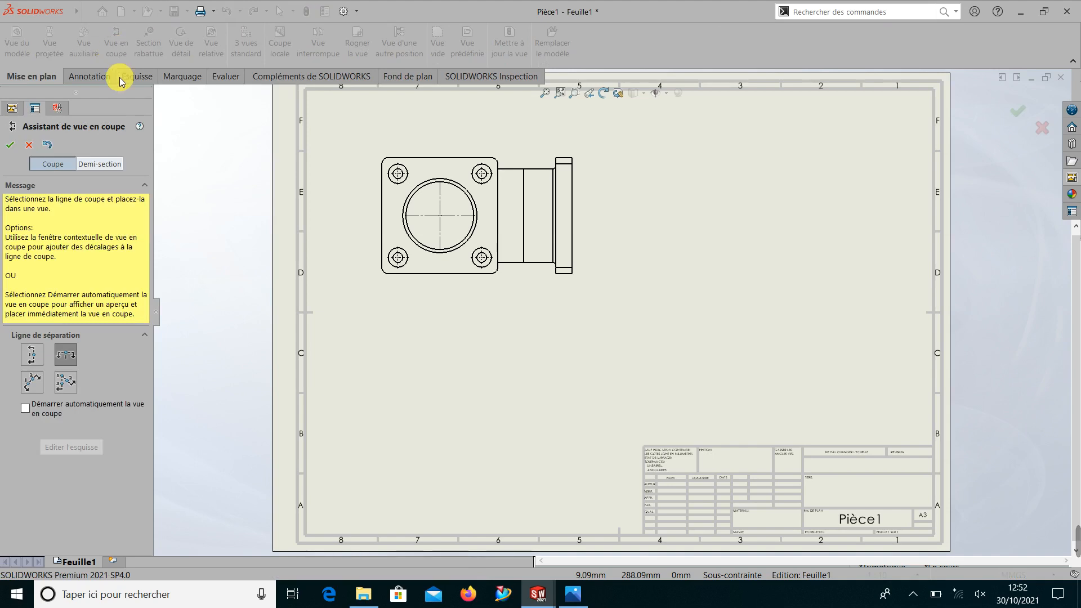
pyautogui.click(69, 357)
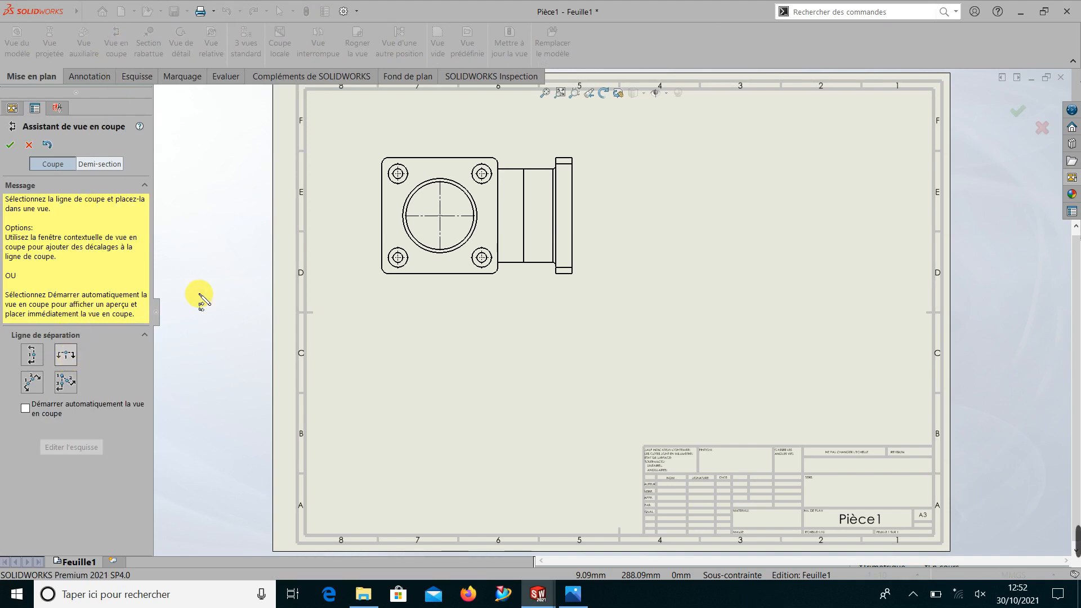
pyautogui.click(441, 216)
pyautogui.click(408, 202)
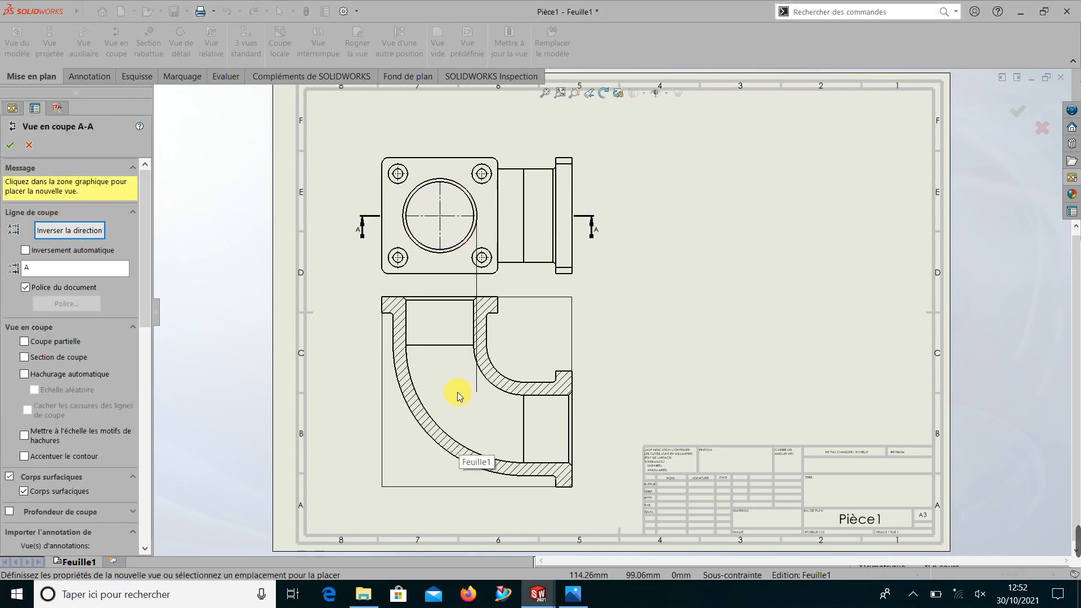
pyautogui.click(456, 396)
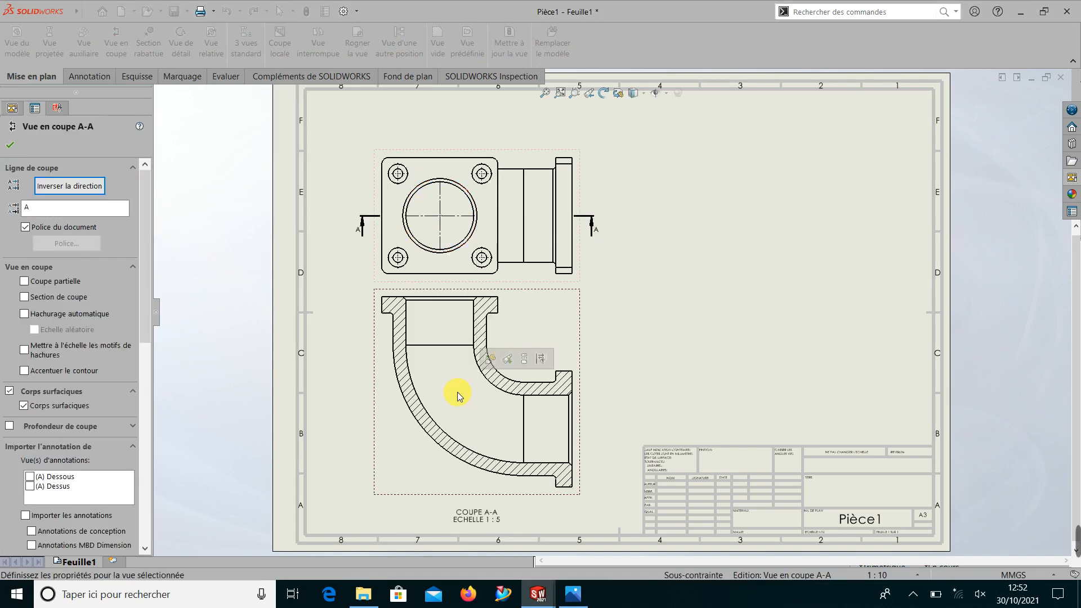
pyautogui.click(9, 146)
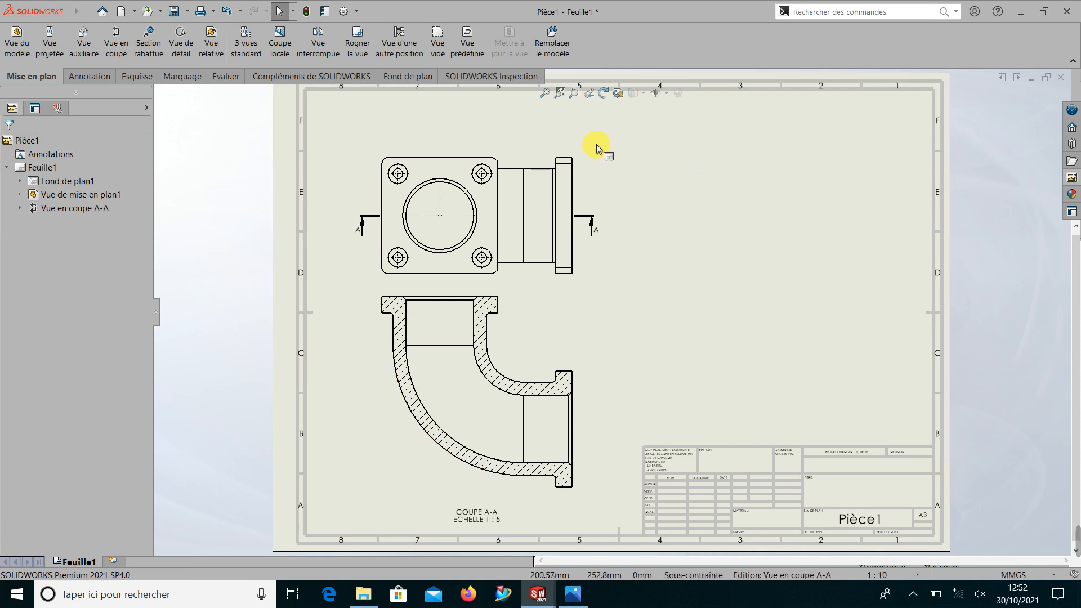
# - Move the base flange view upward to leave more space above section view A-A
pyautogui.press('f')
pyautogui.moveTo(551, 181); pyautogui.dragTo(553, 153)
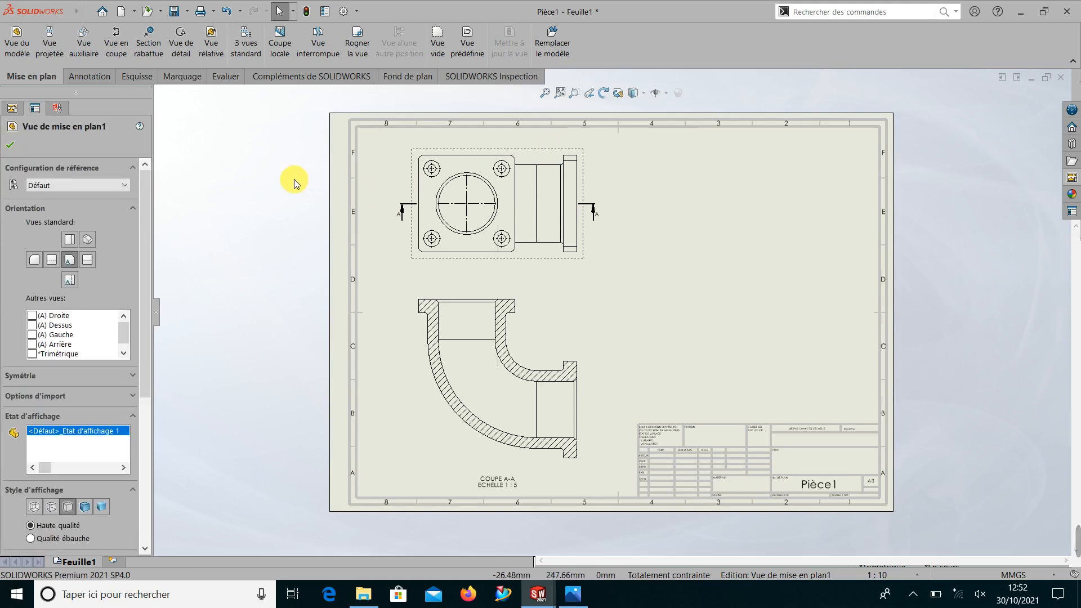
pyautogui.click(287, 180)
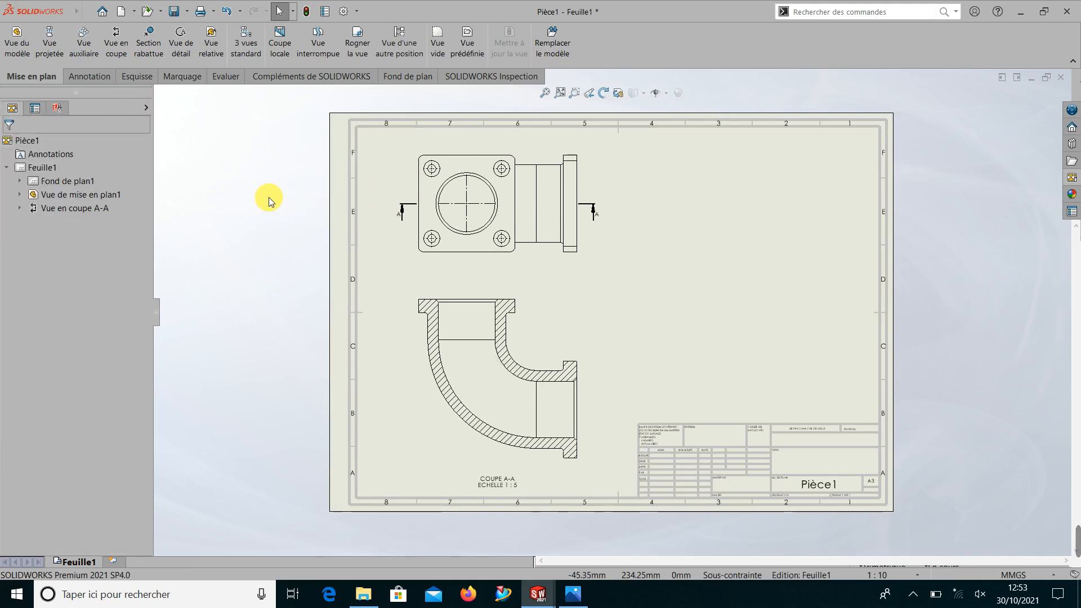
# - Create auxiliary view B from the outer vertical edge of the section's side flange, placed to the right of section A-A
pyautogui.click(85, 51)
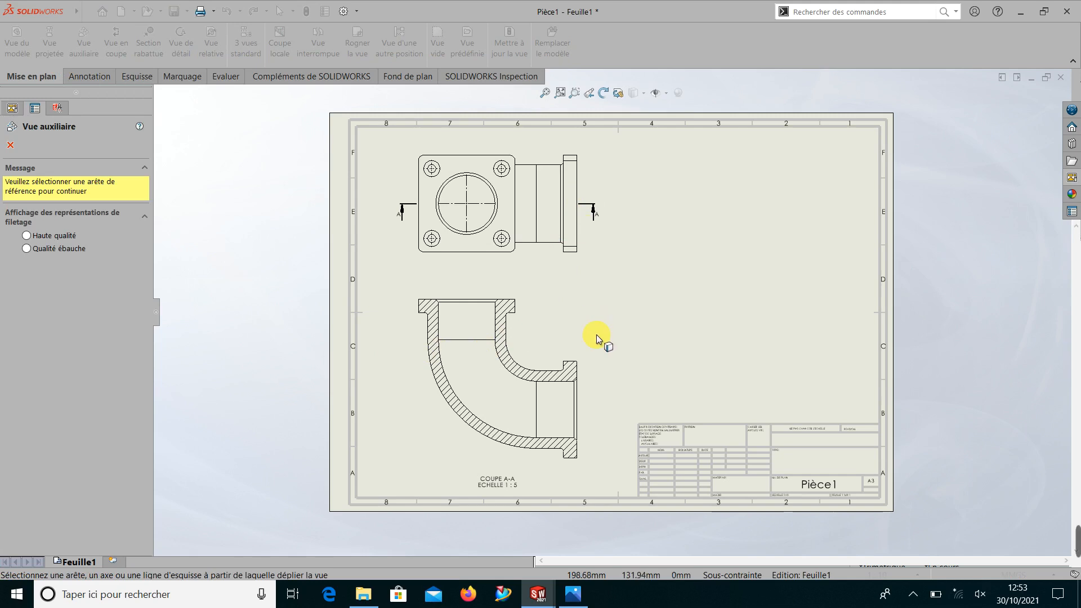
pyautogui.click(579, 378)
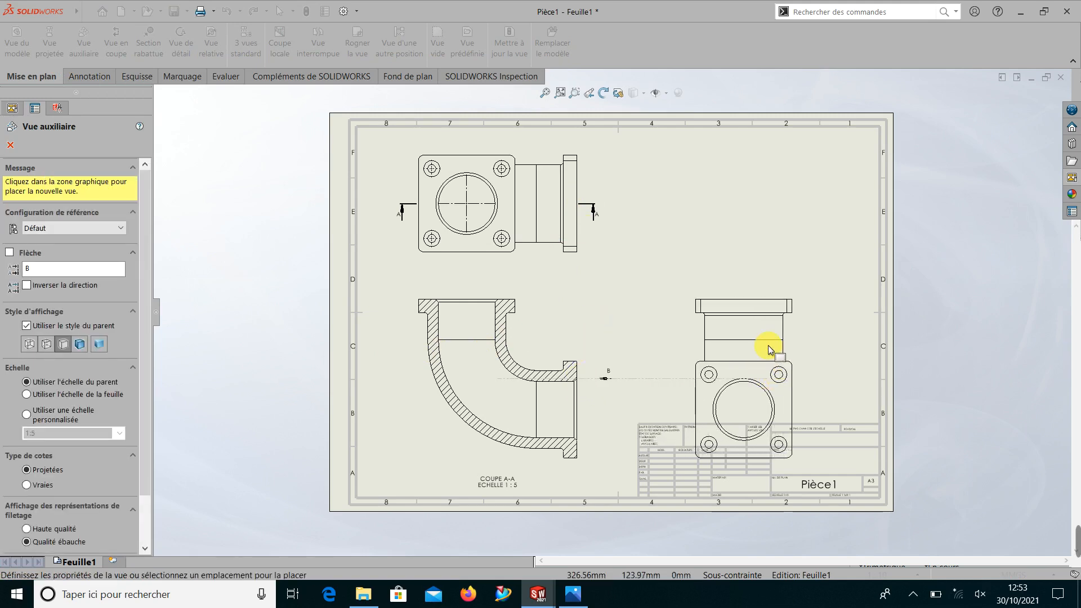
pyautogui.click(769, 349)
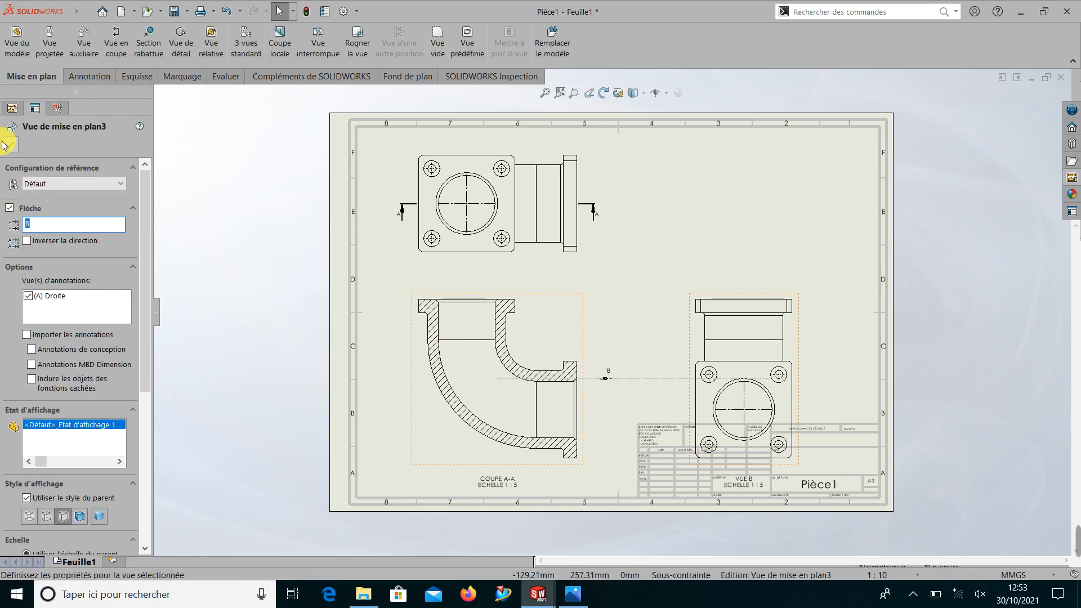
pyautogui.click(9, 146)
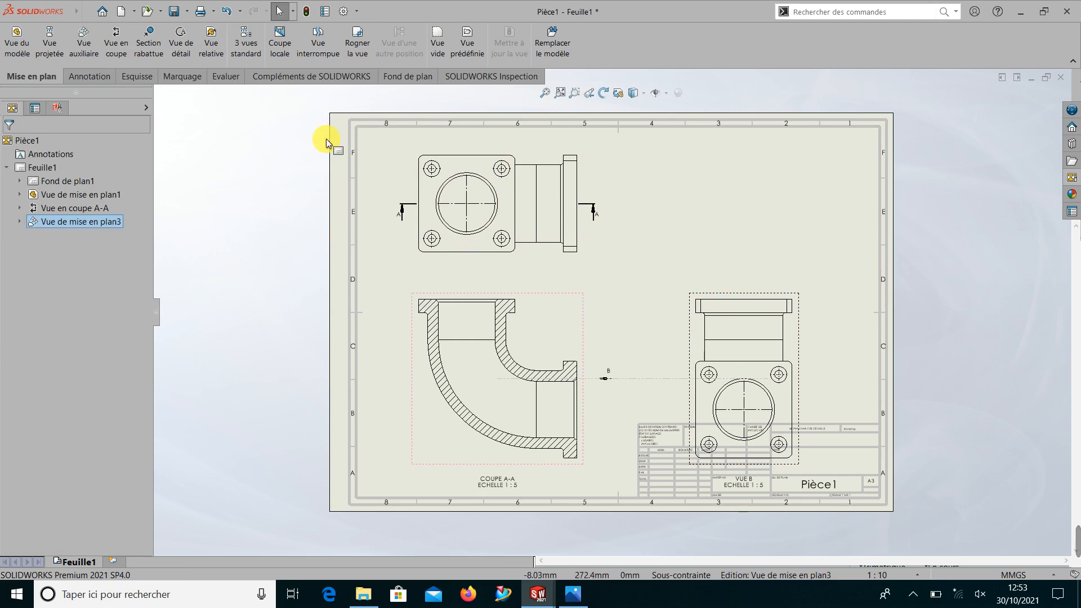
# - Change the sheet size of Feuille1 to A2 (ISO) in the sheet properties
pyautogui.rightClick(85, 182)
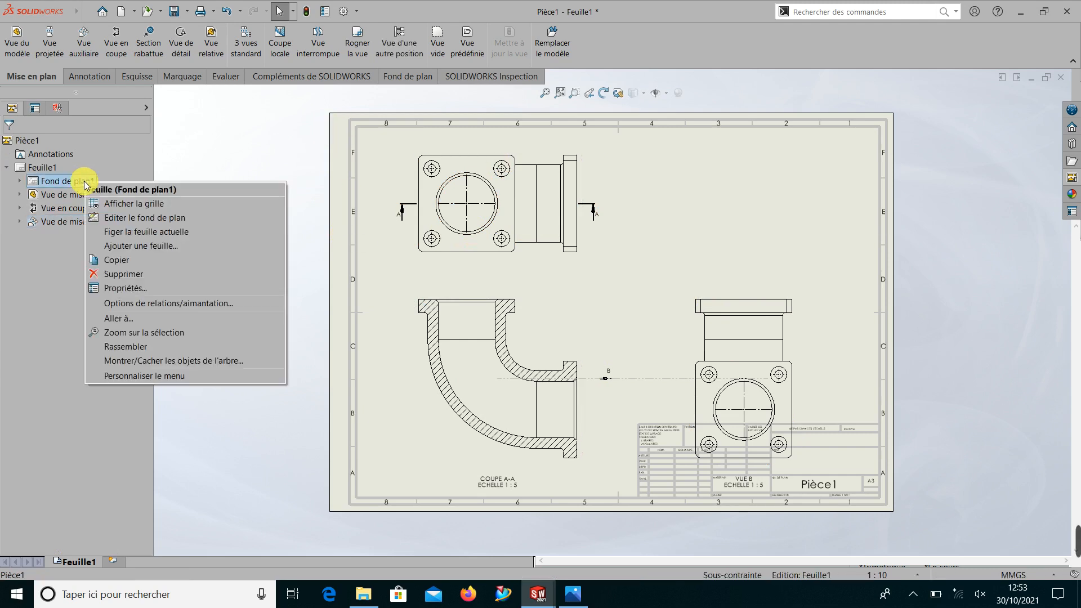
pyautogui.click(118, 288)
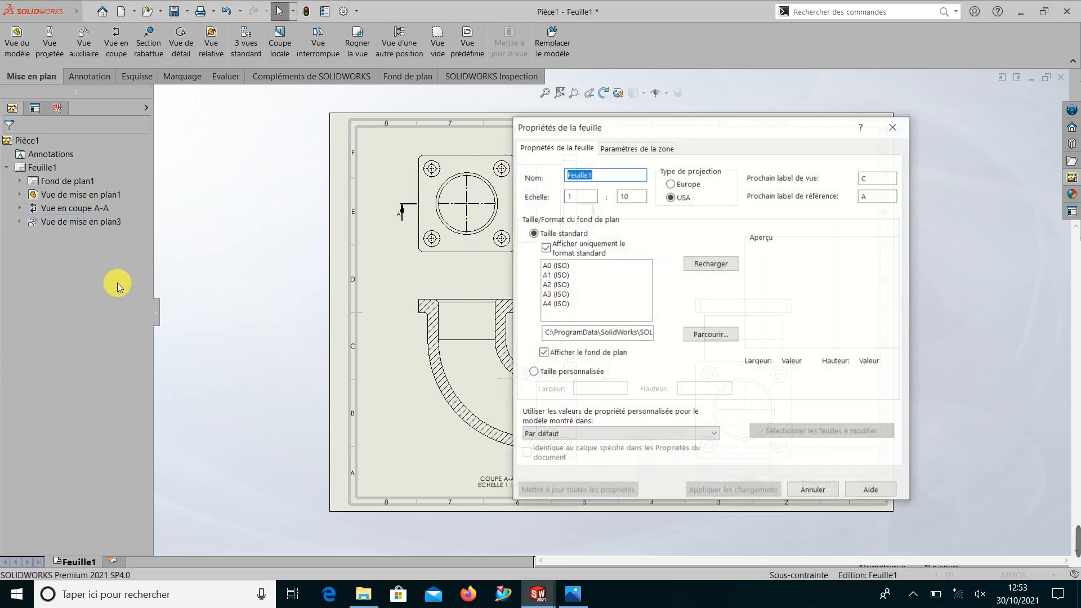
pyautogui.click(552, 286)
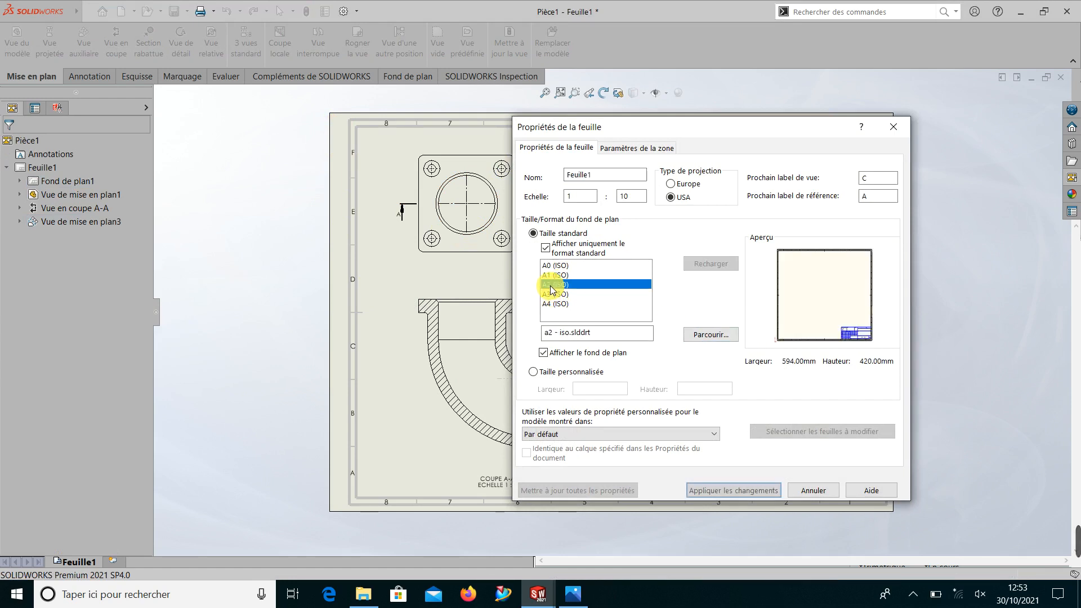
pyautogui.click(743, 493)
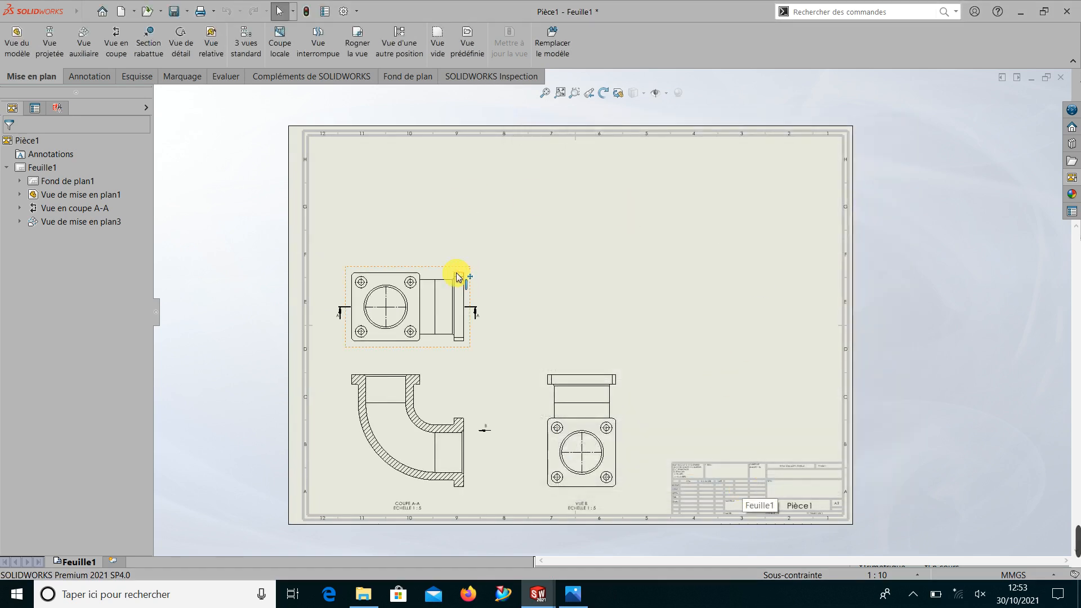
# - Move the base flange view toward the upper sheet border and raise section A-A to spread the views over the sheet
pyautogui.moveTo(449, 270)
pyautogui.mouseDown()
pyautogui.moveTo(445, 192)
pyautogui.moveTo(474, 164)
pyautogui.mouseUp()
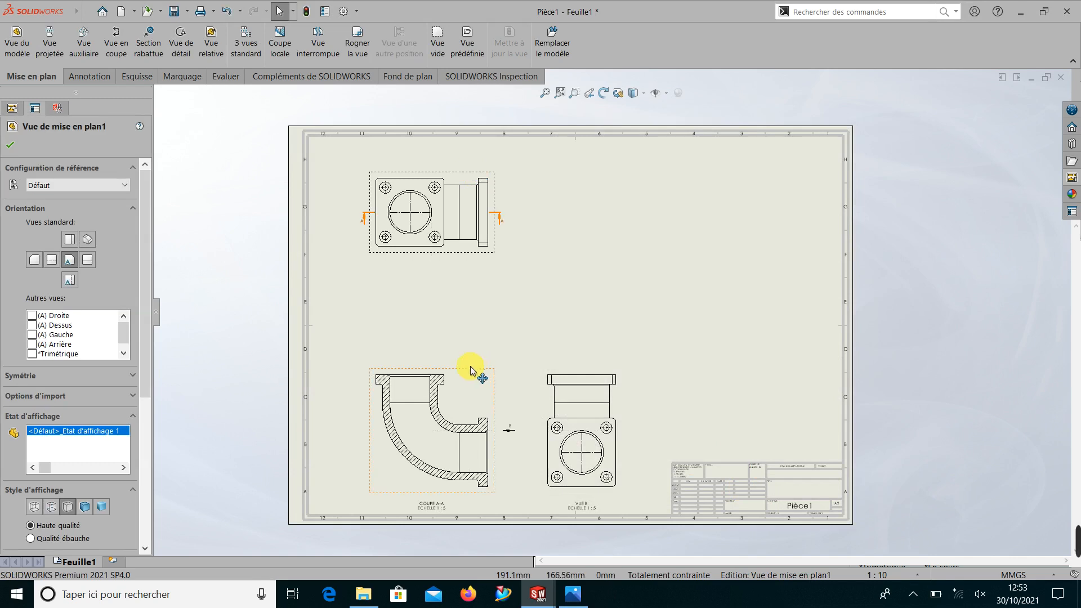
pyautogui.moveTo(471, 377); pyautogui.dragTo(473, 306)
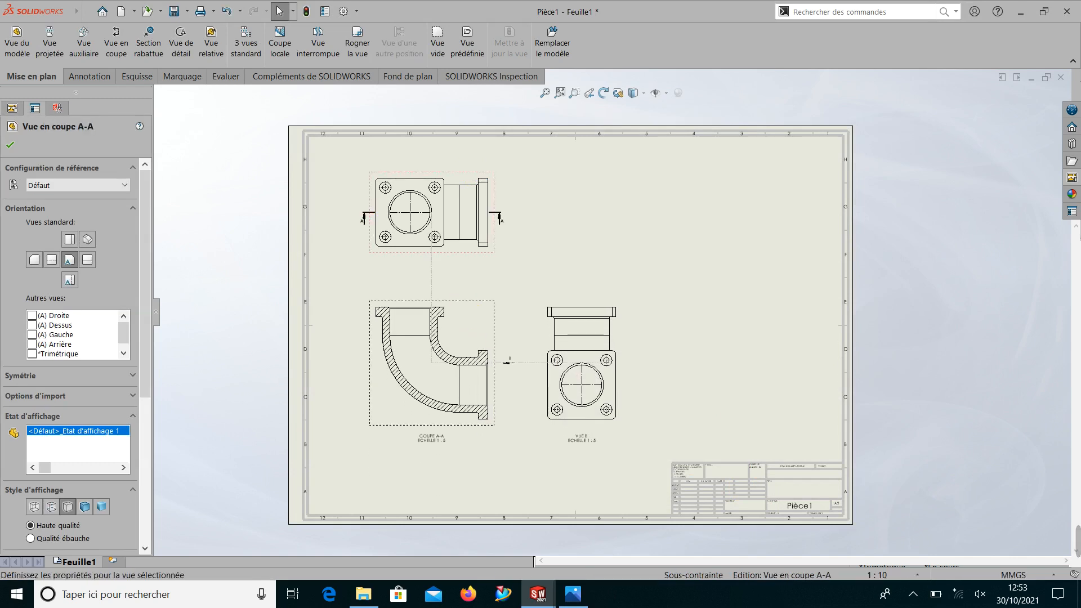
# - Move auxiliary view B farther to the right of section A-A to widen the gap between the two views
pyautogui.moveTo(625, 340); pyautogui.dragTo(678, 340)
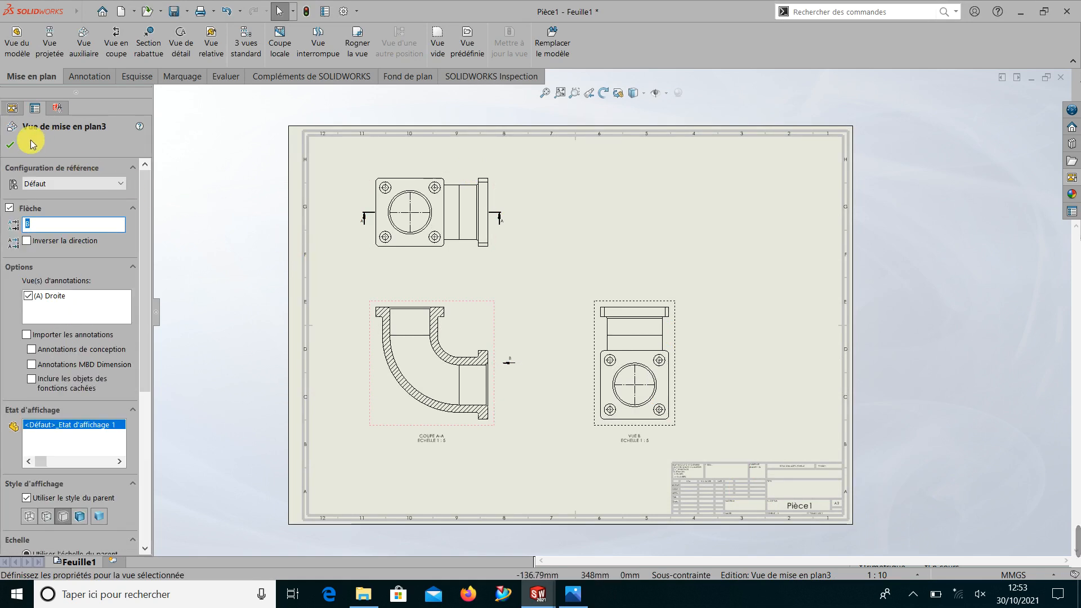
pyautogui.click(11, 146)
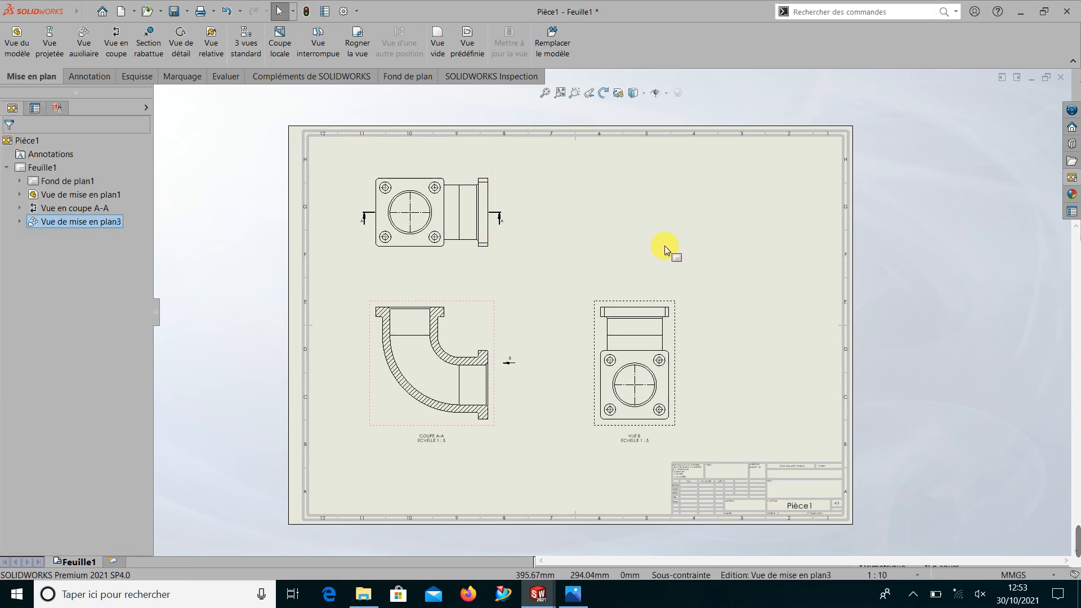
# - Place a trimetric view of the elbow from the view palette in the upper-right corner area of the sheet
pyautogui.click(1072, 178)
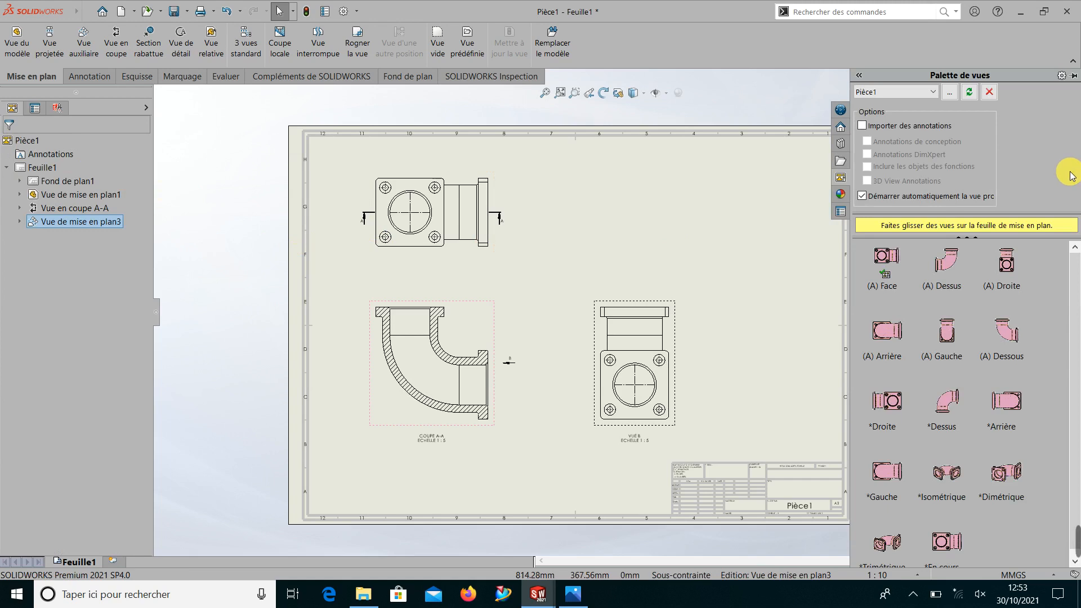
pyautogui.press('space')
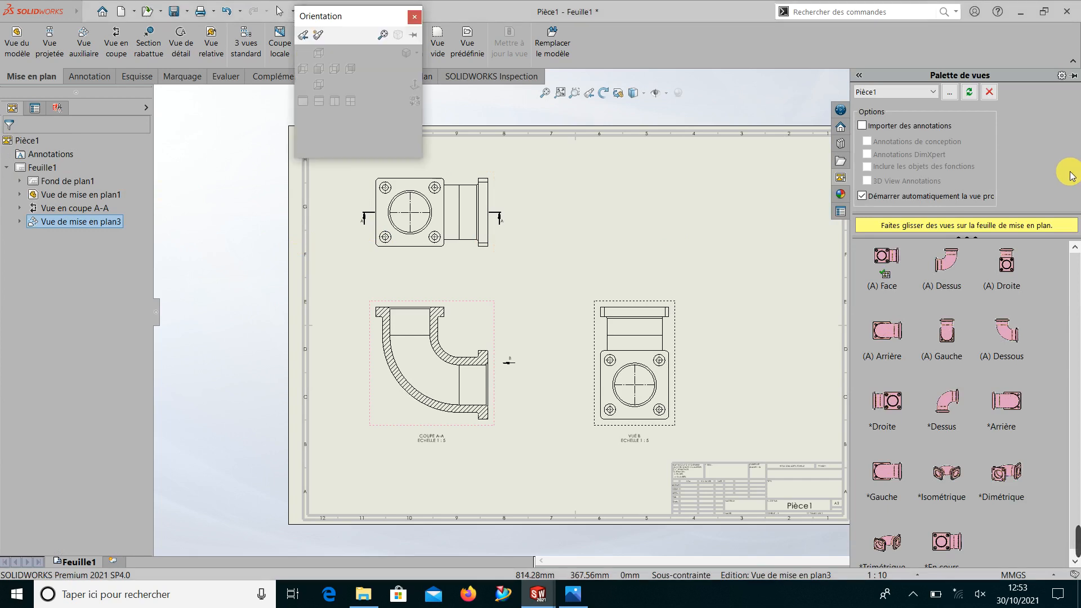
pyautogui.moveTo(1073, 545)
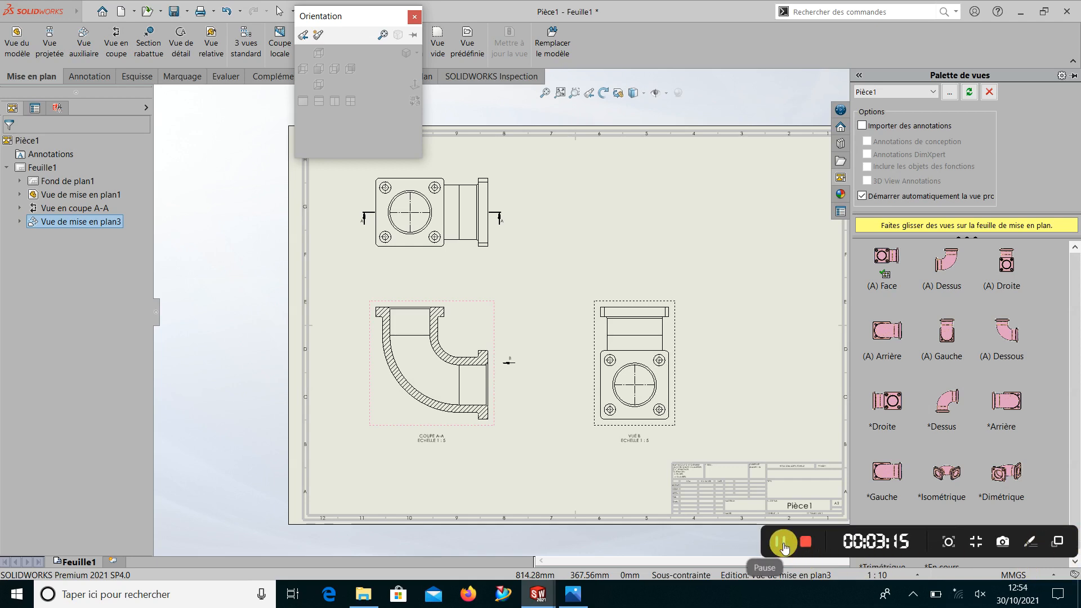
pyautogui.click(784, 547)
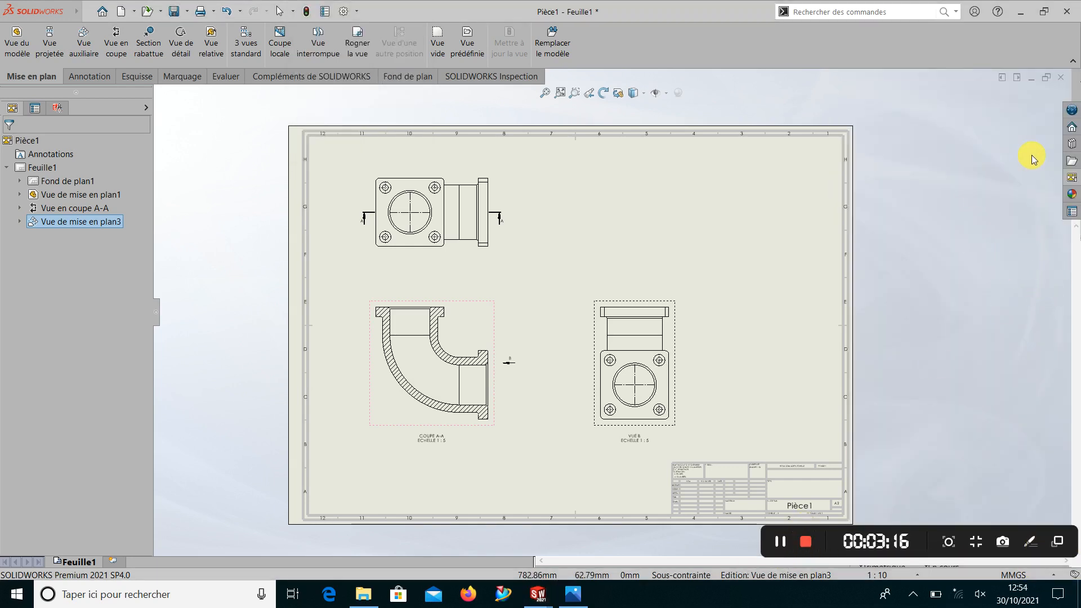
pyautogui.click(1071, 178)
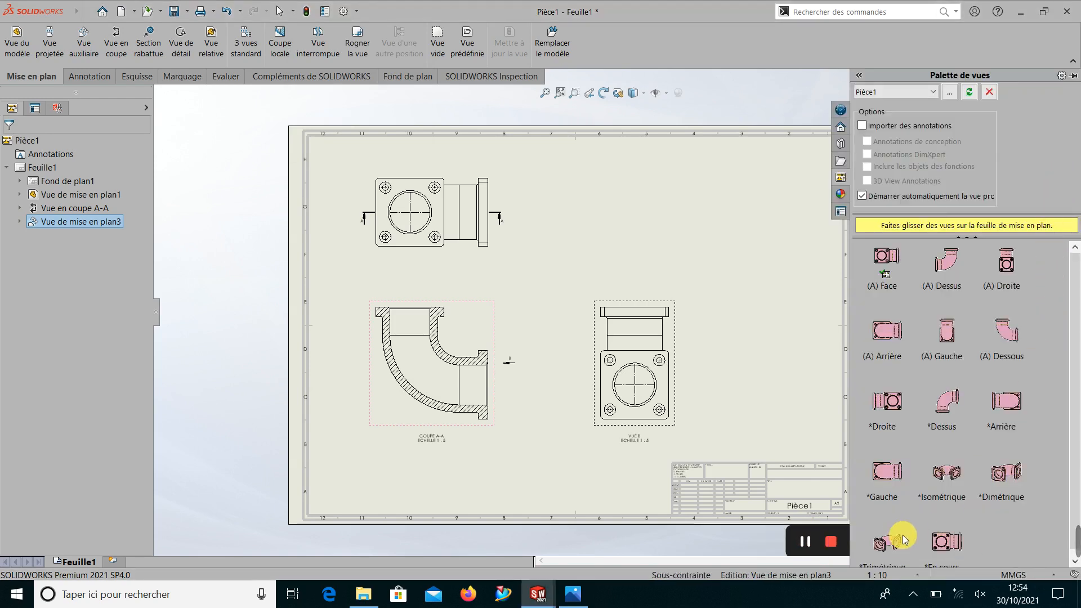
pyautogui.moveTo(895, 552); pyautogui.dragTo(770, 190)
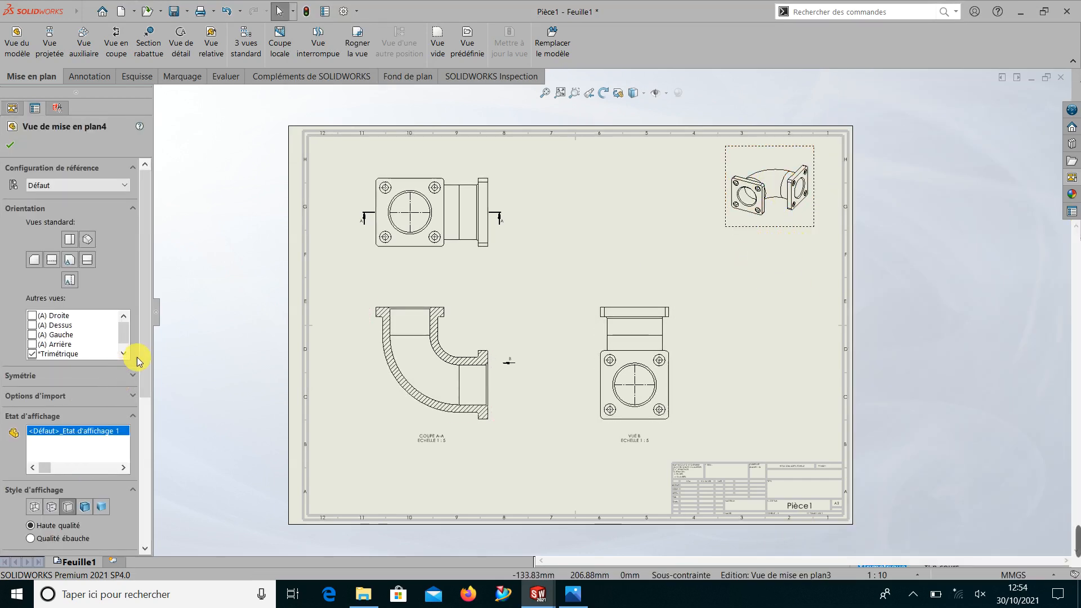
# - Give the trimetric view a custom scale of 1:5 and move it fully inside the sheet border above view B
pyautogui.moveTo(145, 345); pyautogui.dragTo(141, 455)
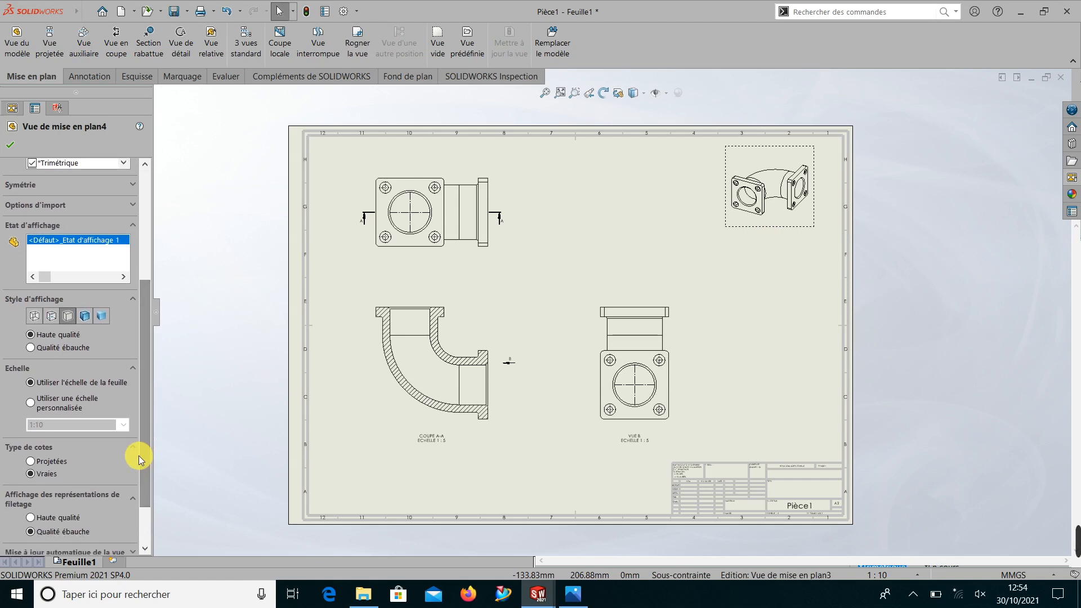
pyautogui.click(56, 406)
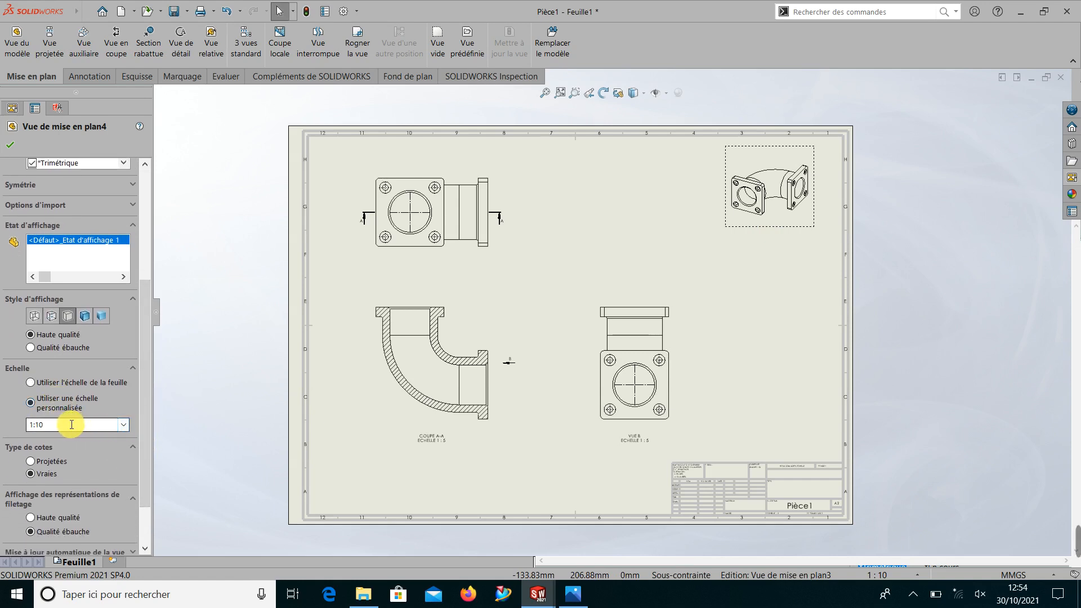
pyautogui.moveTo(71, 425); pyautogui.dragTo(8, 435)
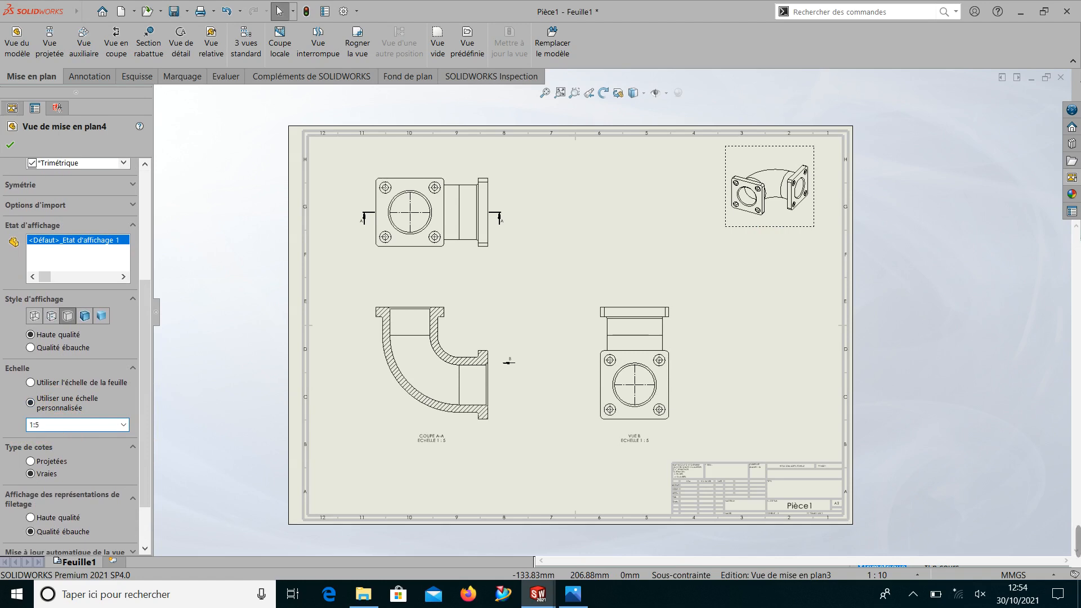
pyautogui.click(14, 145)
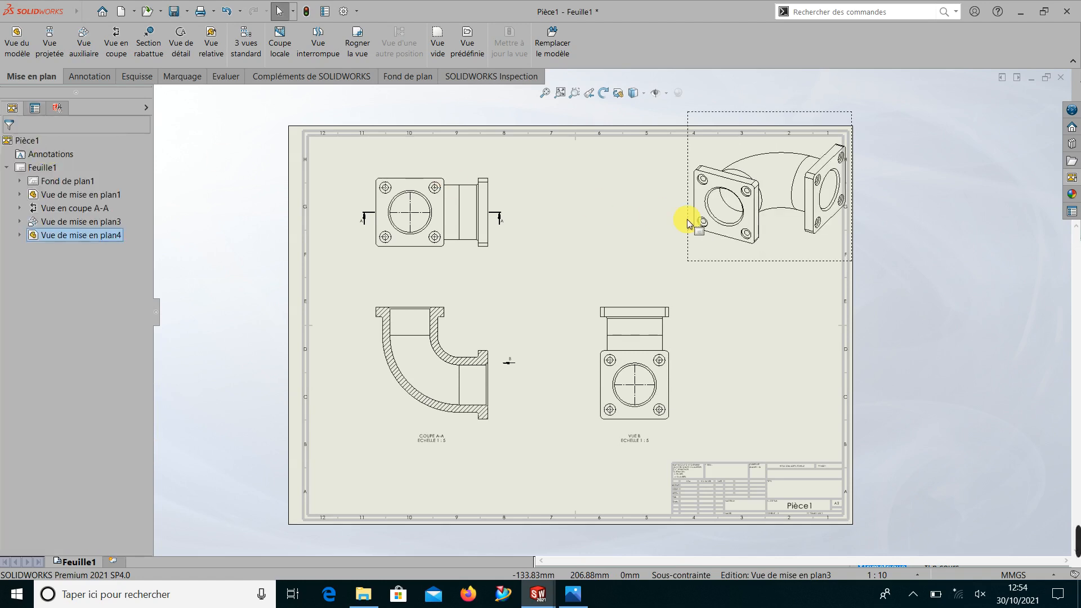
pyautogui.moveTo(773, 265); pyautogui.dragTo(714, 281)
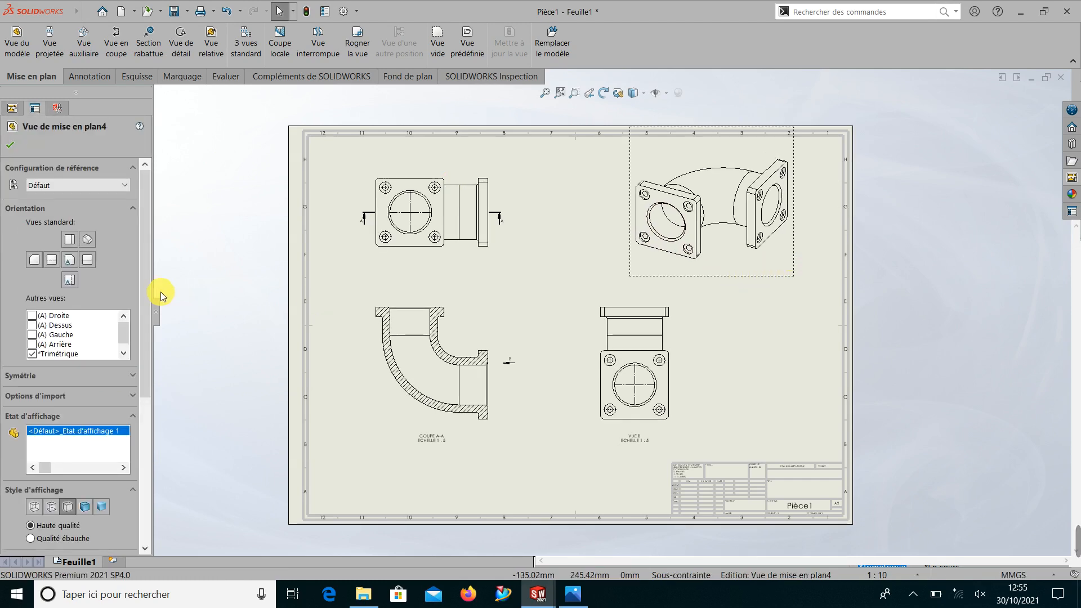
# - Change the trimetric view's display style to shaded with edges
pyautogui.moveTo(147, 287); pyautogui.dragTo(145, 406)
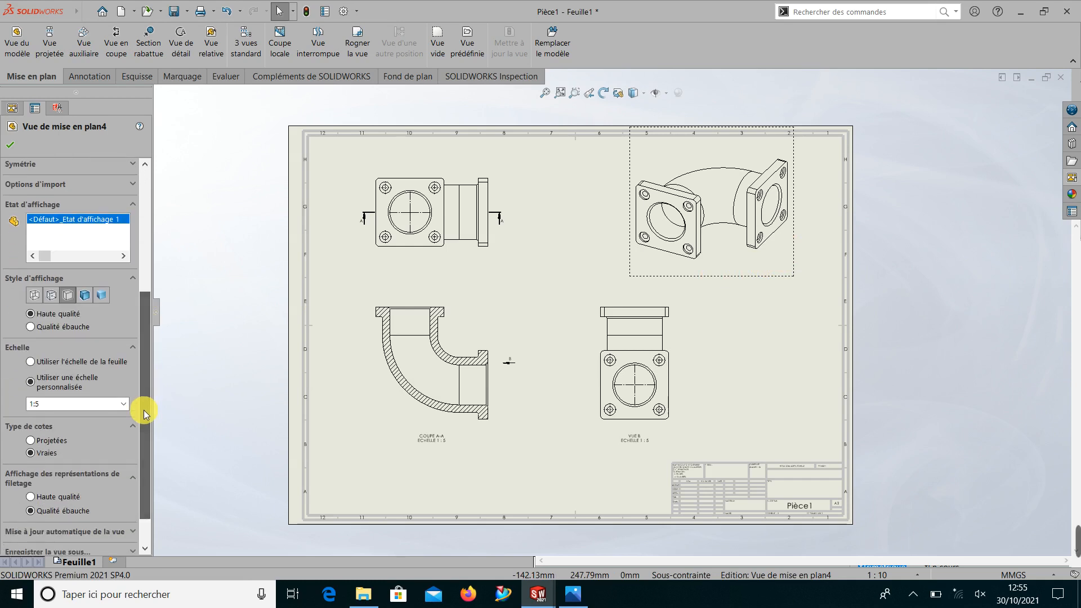
pyautogui.click(85, 296)
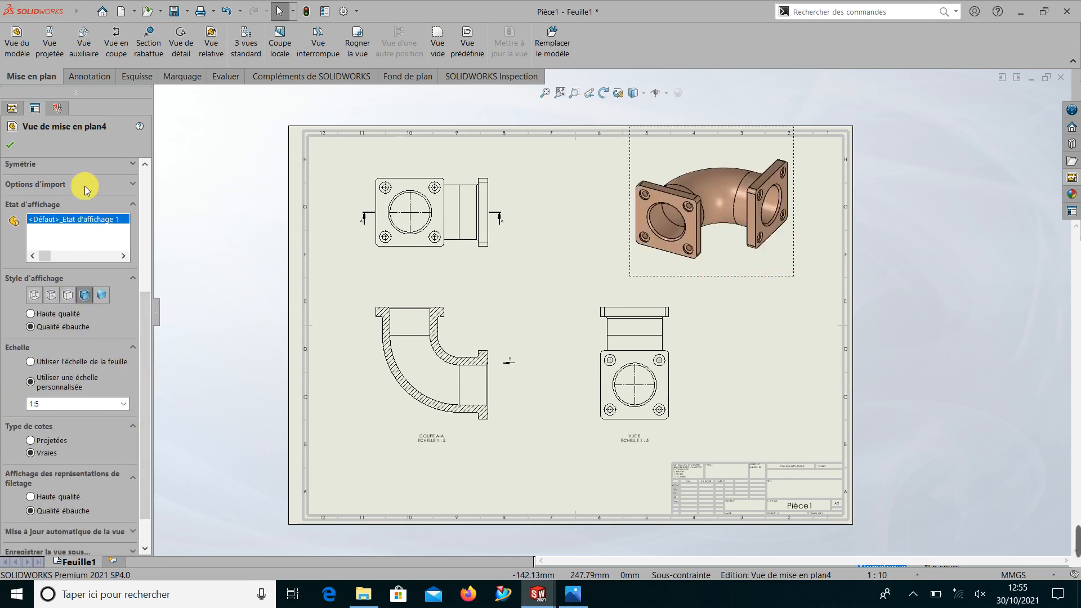
pyautogui.click(10, 145)
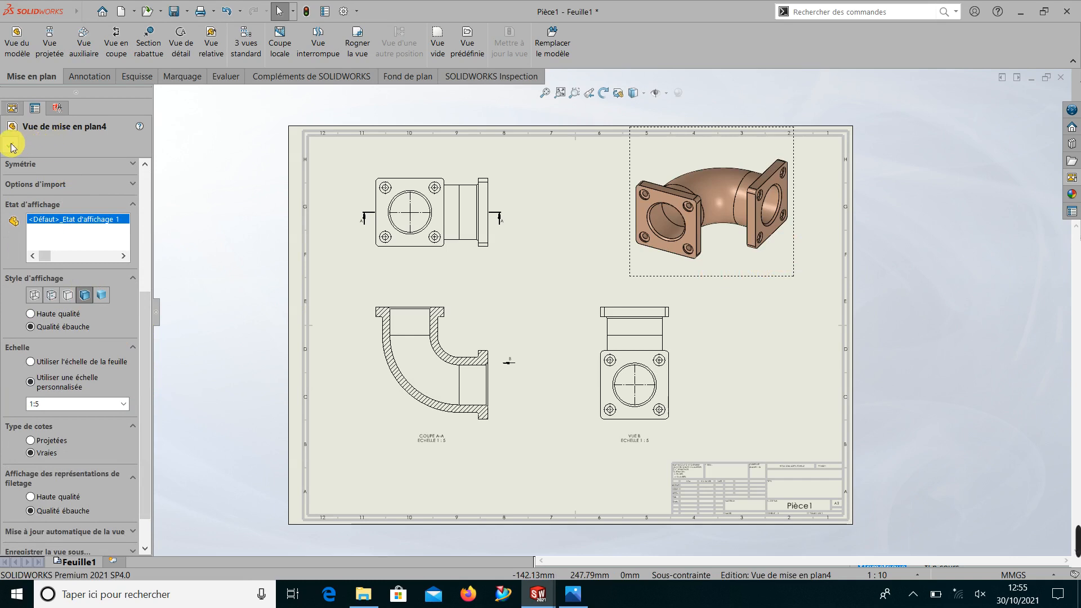
pyautogui.click(967, 287)
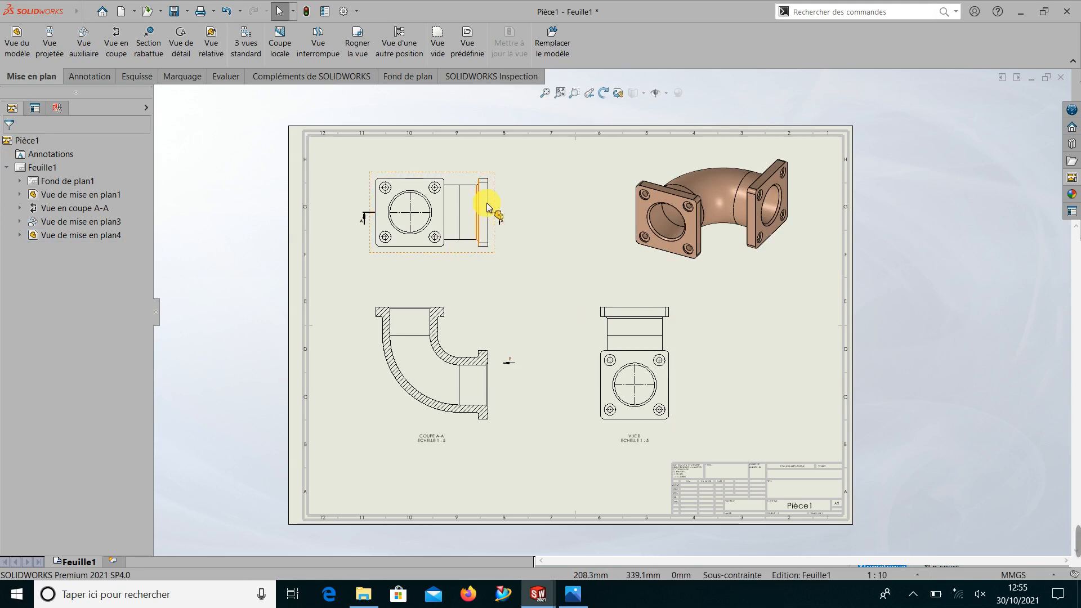
# - Dimension the radius of the lower fillet between the pipe and the side flange in the base view with Smart Dimension
pyautogui.click(89, 77)
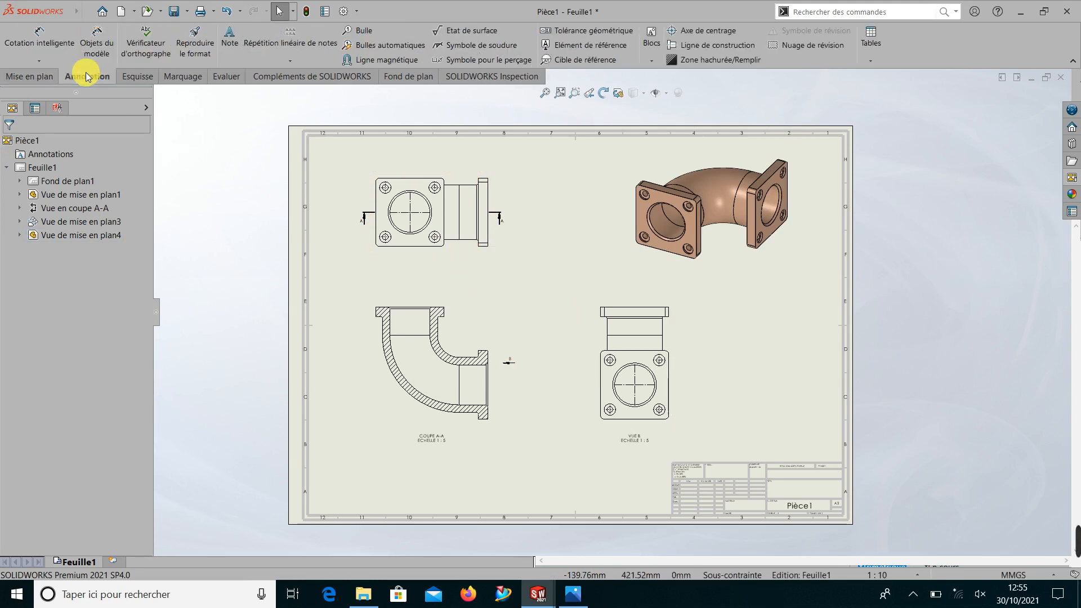
pyautogui.click(40, 36)
pyautogui.scroll(-8, 481, 263)
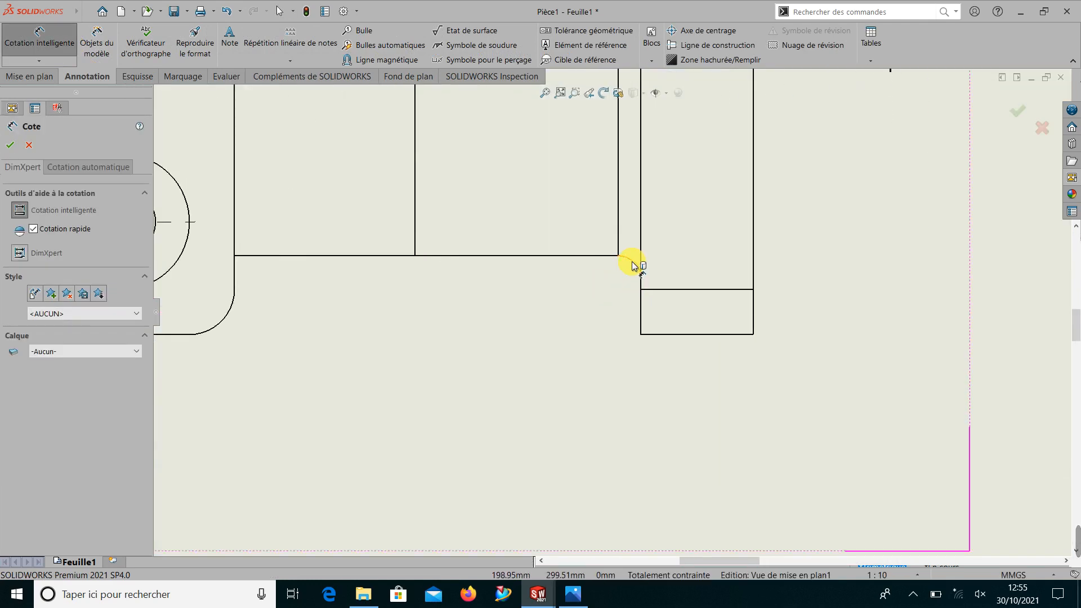
pyautogui.click(632, 265)
pyautogui.scroll(2, 587, 345)
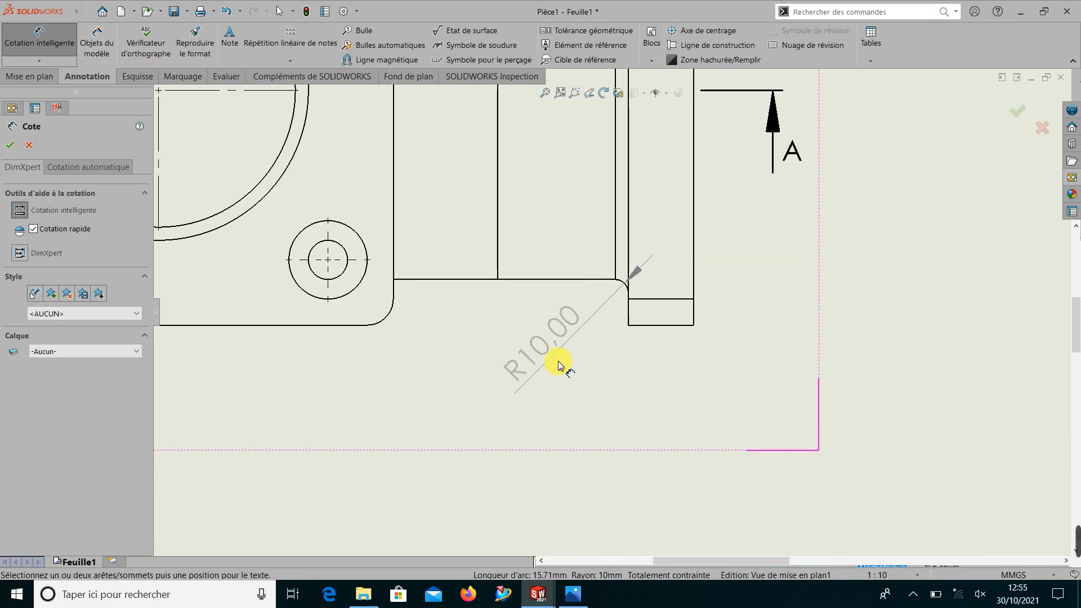
pyautogui.click(559, 366)
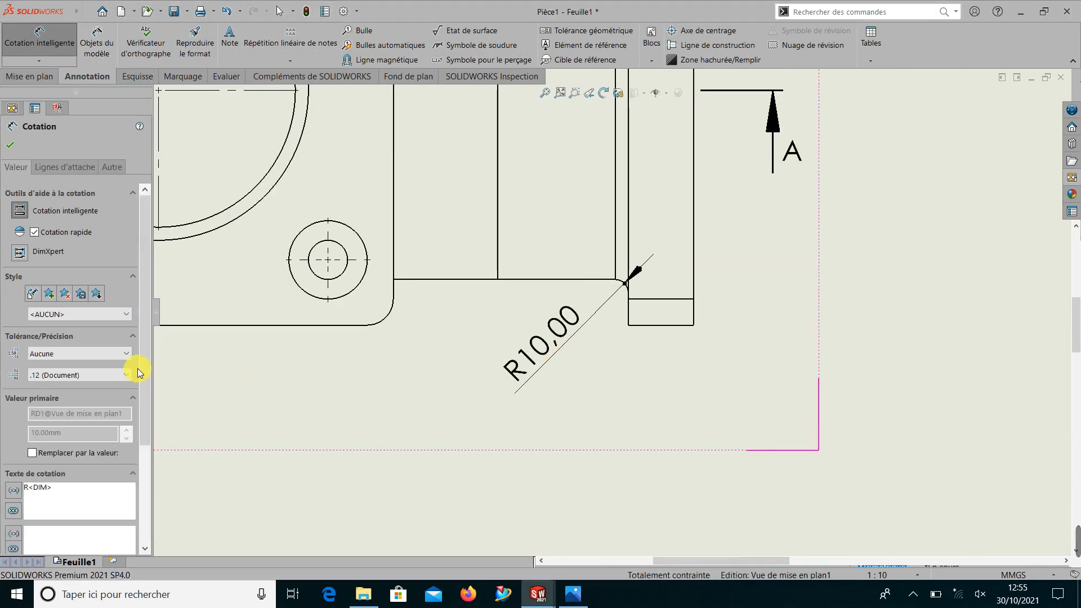
# - Set the fillet radius dimension's precision to Aucune so it has no decimals
pyautogui.click(110, 376)
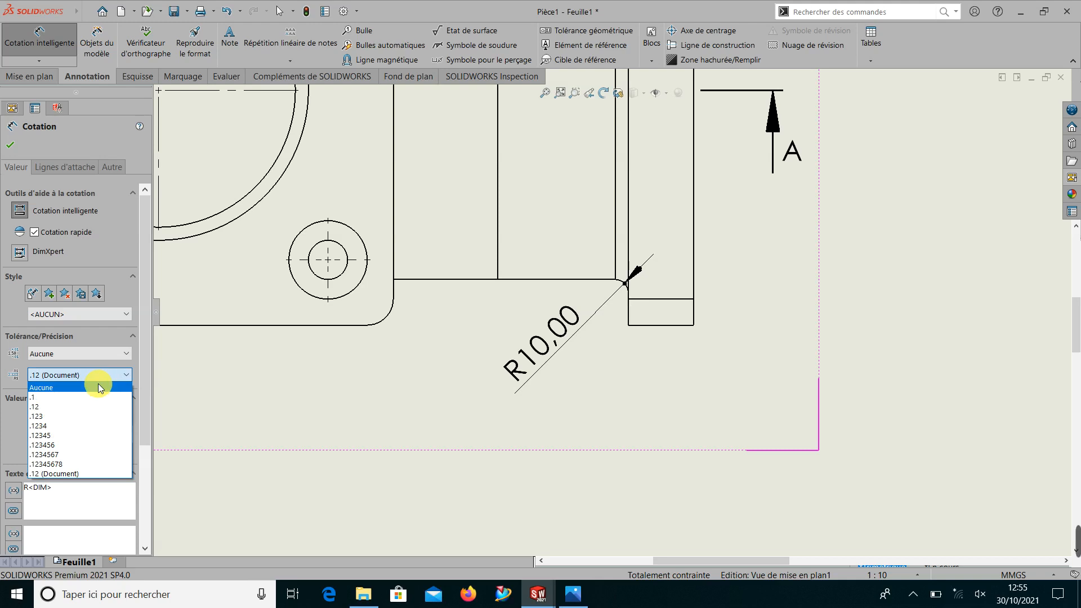
pyautogui.click(98, 387)
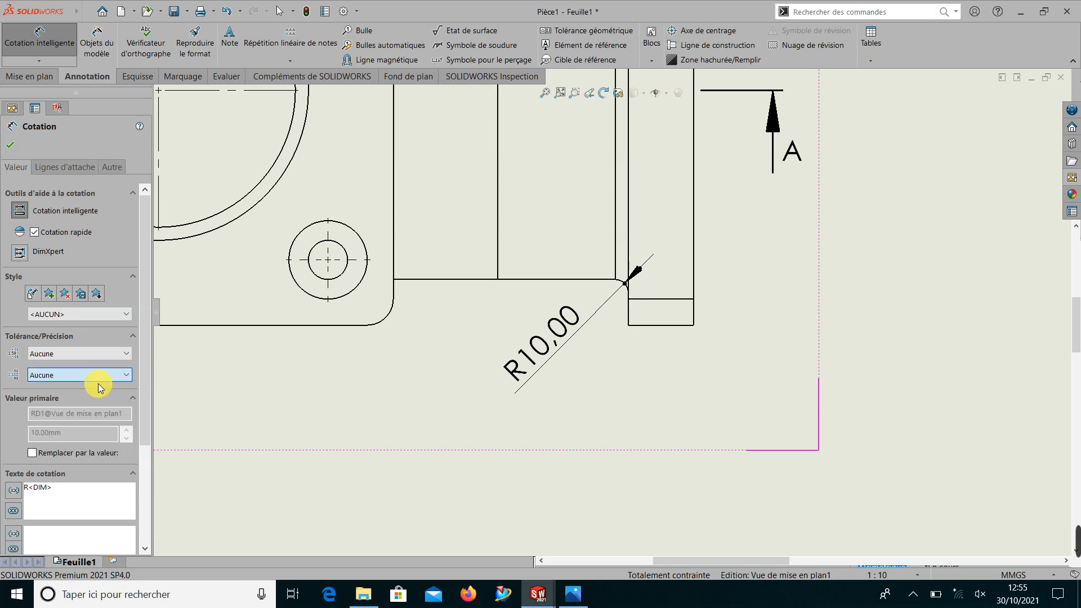
pyautogui.click(14, 145)
pyautogui.scroll(2, 438, 393)
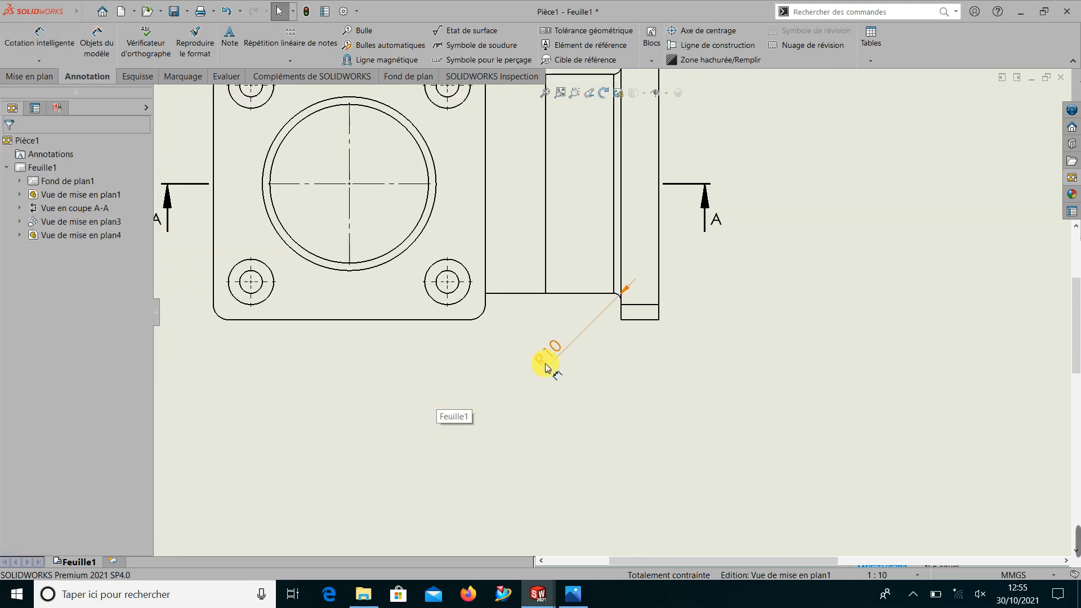
pyautogui.click(516, 397)
pyautogui.scroll(1, 506, 398)
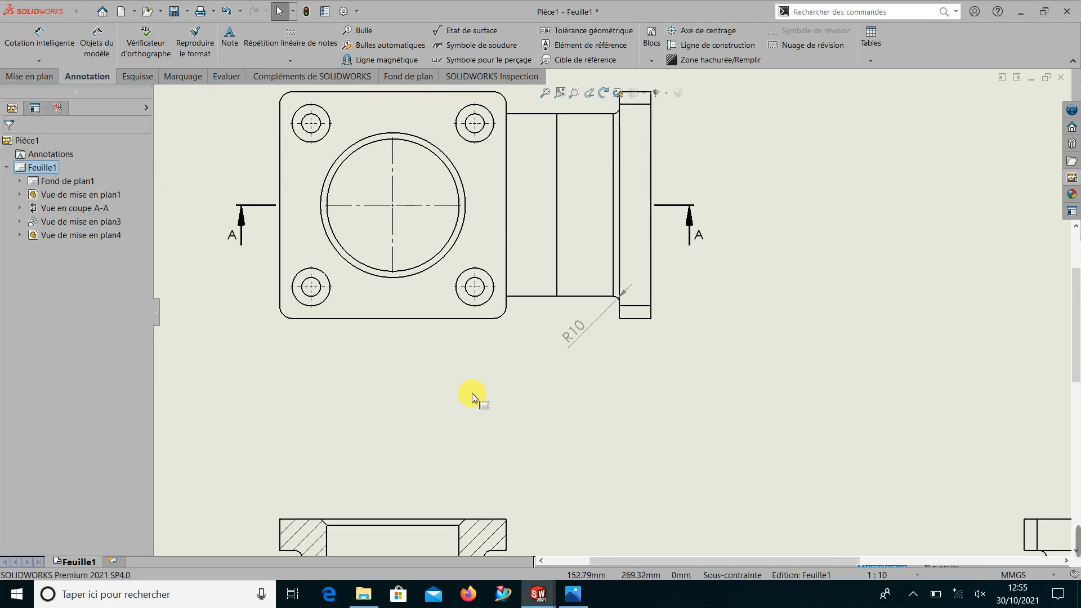
# - Dimension the horizontal centre distance between the two lower bolt holes of the square flange, placing it below the base view
pyautogui.scroll(-3, 387, 306)
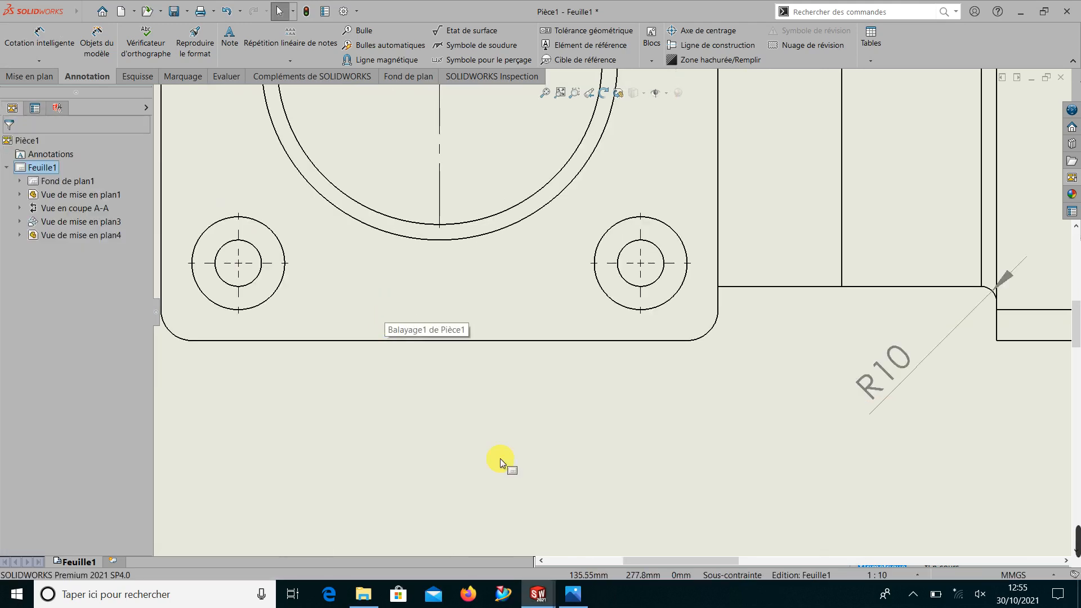
pyautogui.moveTo(446, 442); pyautogui.dragTo(445, 377, button='right')
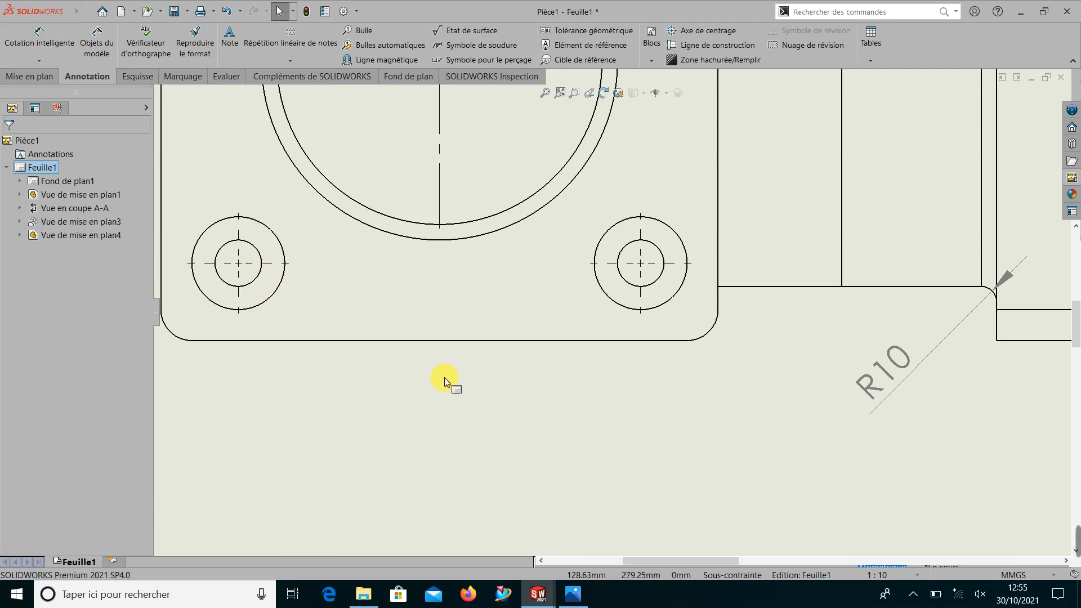
pyautogui.click(258, 256)
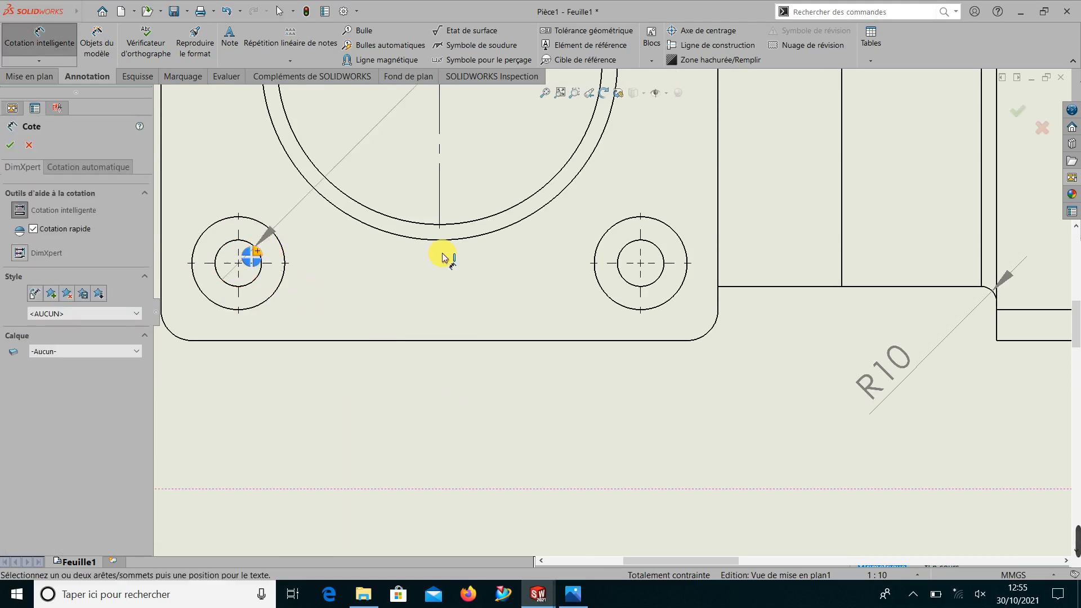
pyautogui.click(664, 260)
pyautogui.scroll(2, 566, 366)
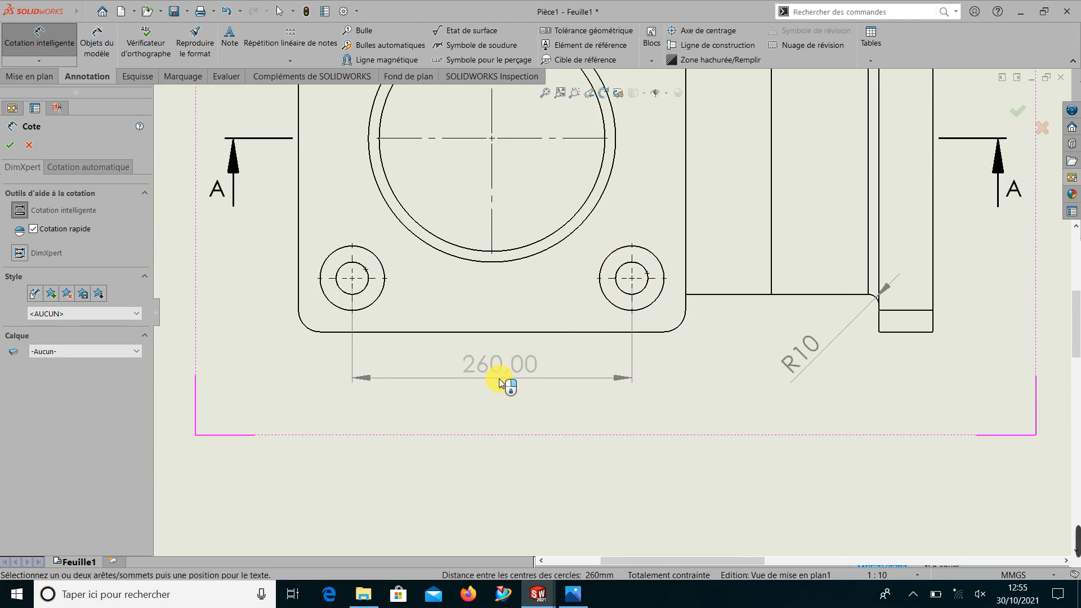
pyautogui.click(490, 382)
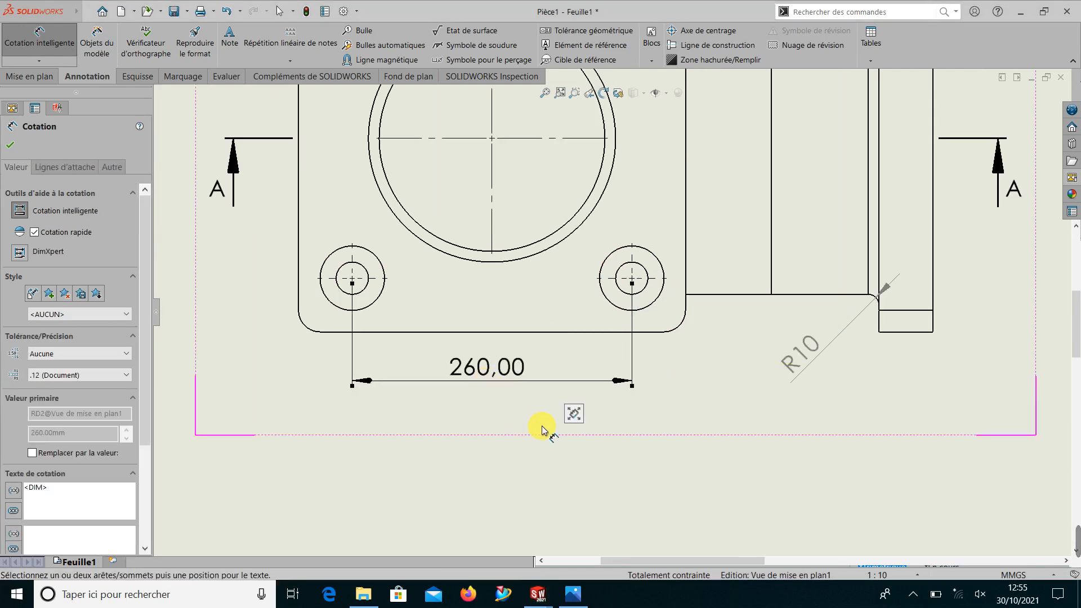
pyautogui.click(523, 441)
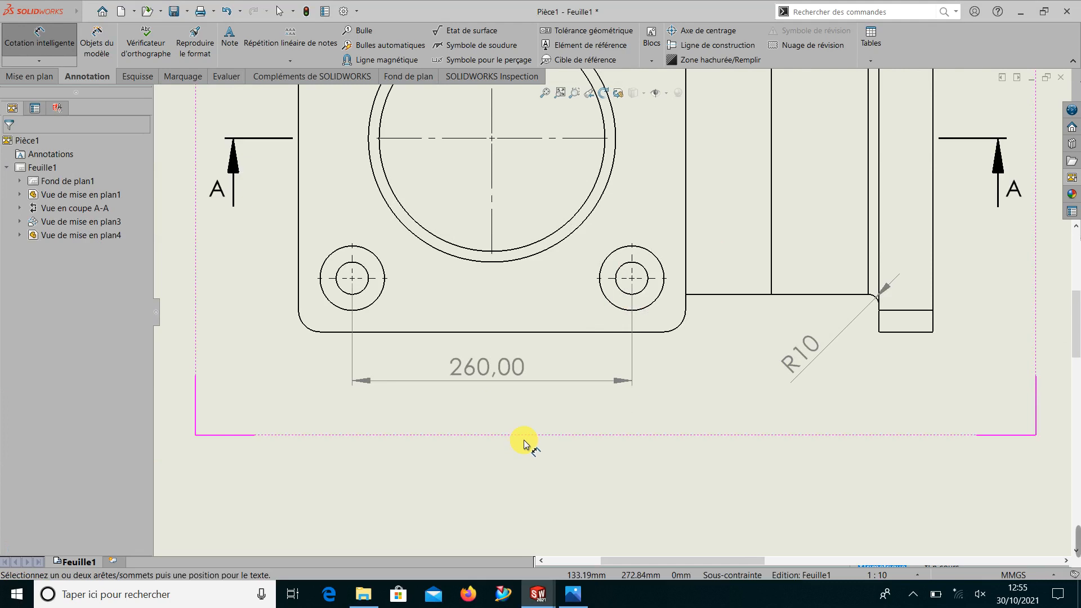
# - Dimension the square flange's overall width between its vertical edges, placing it beneath the hole spacing dimension
pyautogui.click(300, 226)
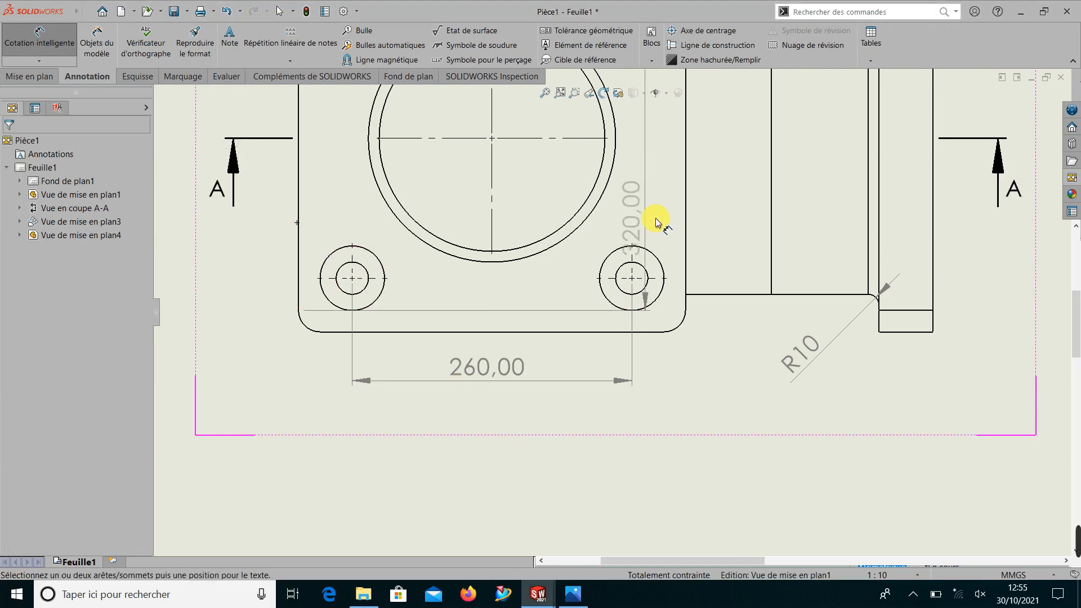
pyautogui.click(685, 222)
pyautogui.scroll(3, 652, 441)
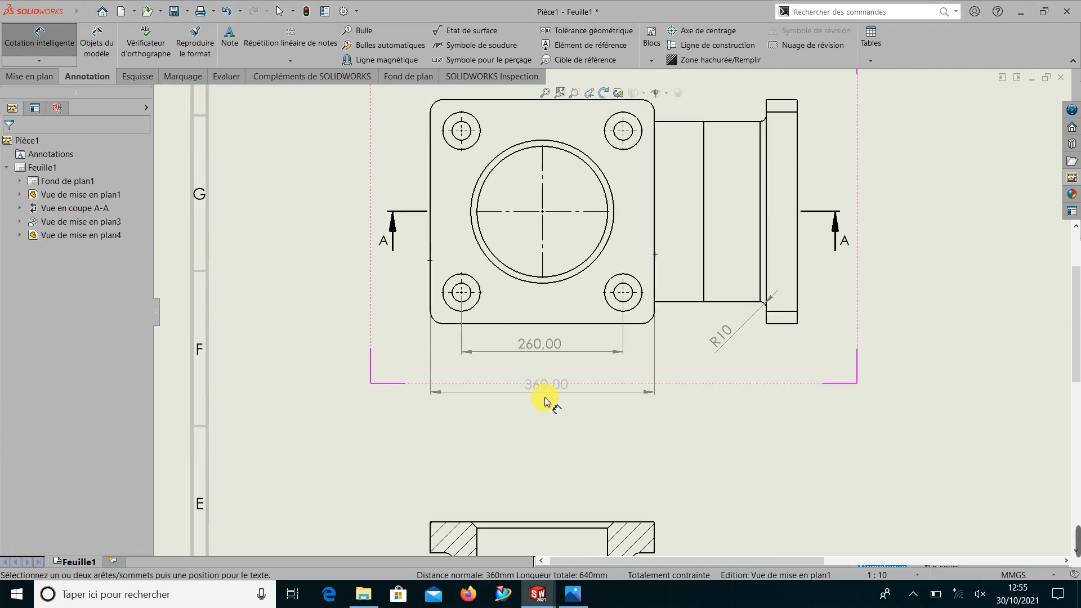
pyautogui.click(558, 419)
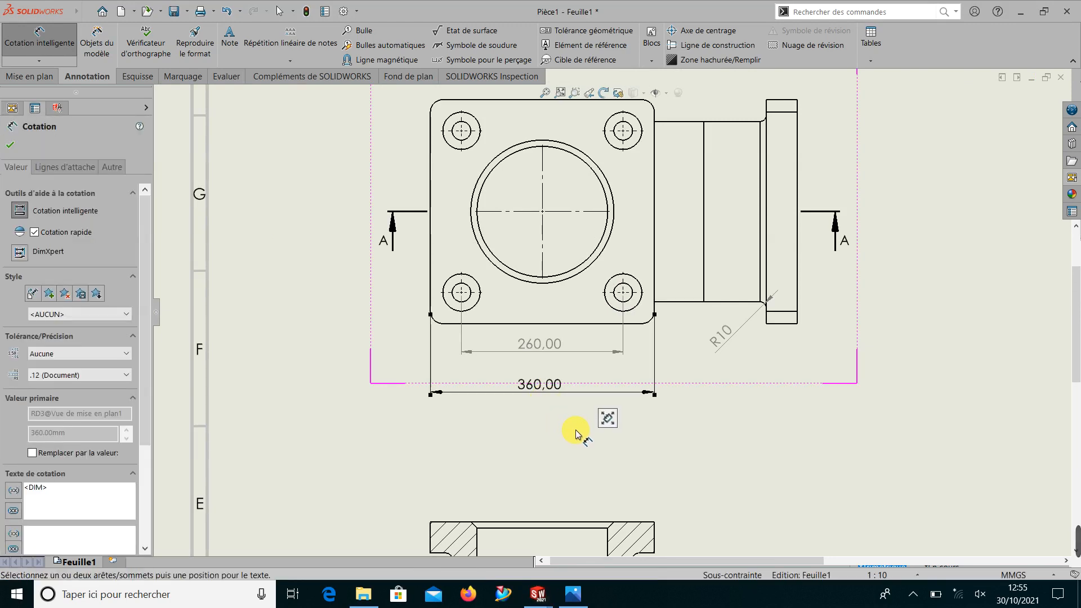
pyautogui.click(576, 435)
pyautogui.scroll(-5, 483, 315)
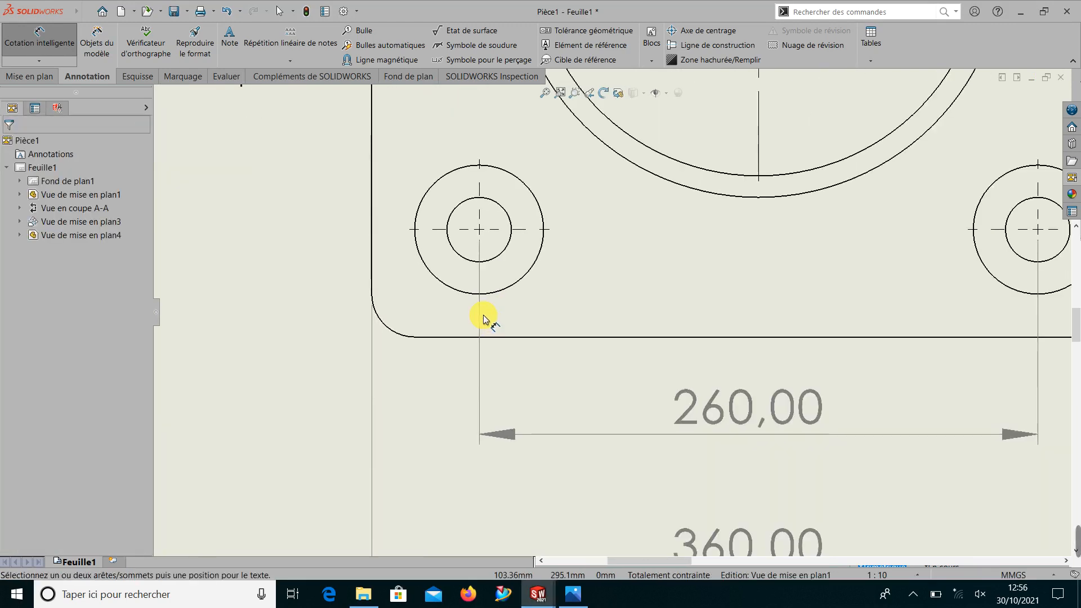
# - Dimension the horizontal distance from the square flange's left edge to the lower-left bolt hole and set its precision to Aucune
pyautogui.click(512, 242)
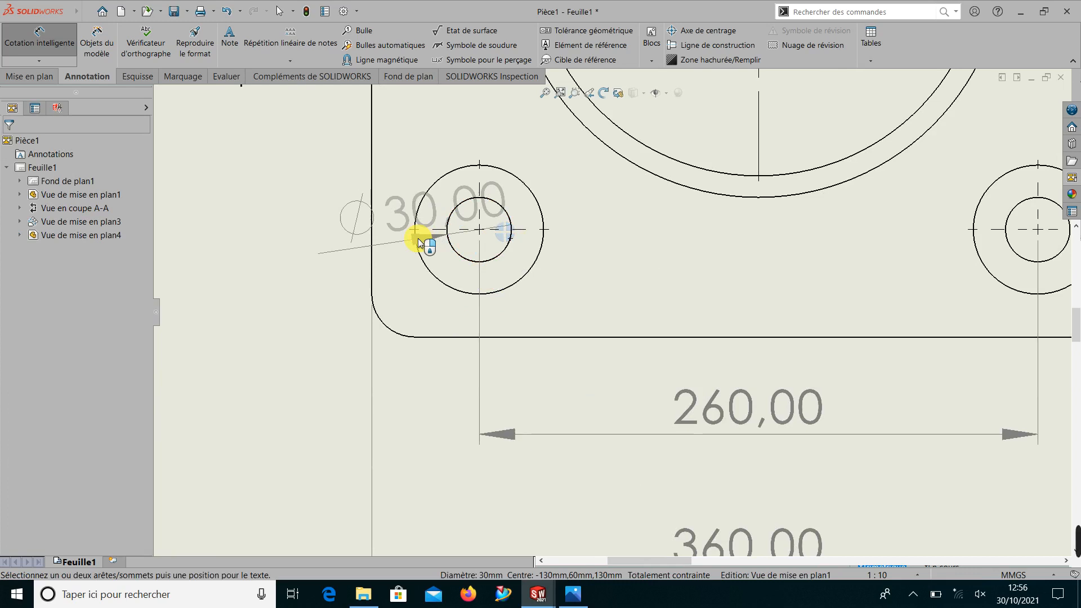
pyautogui.click(370, 243)
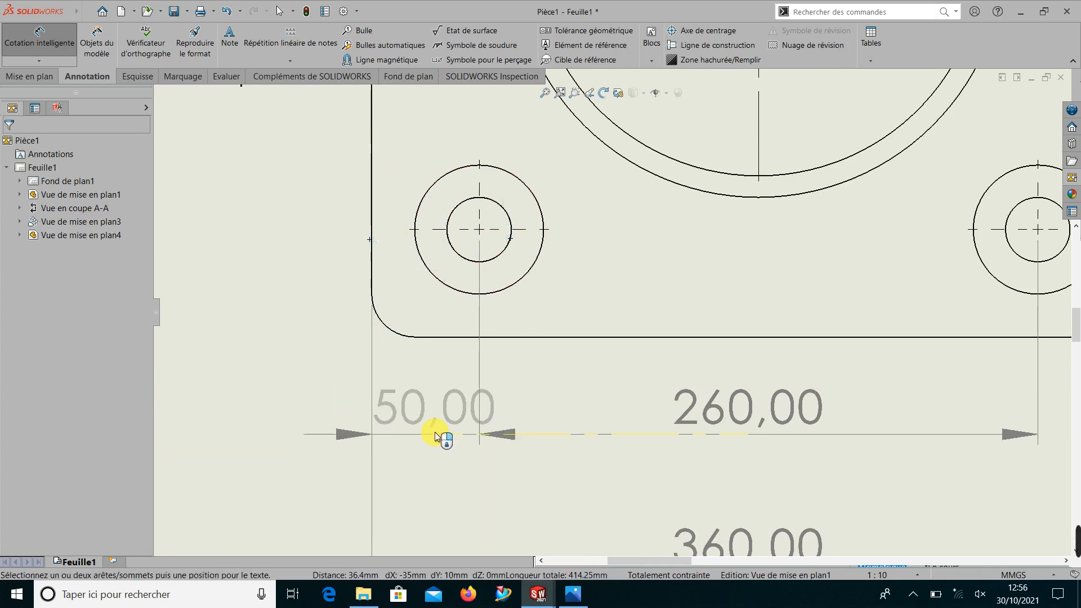
pyautogui.click(435, 431)
pyautogui.click(119, 376)
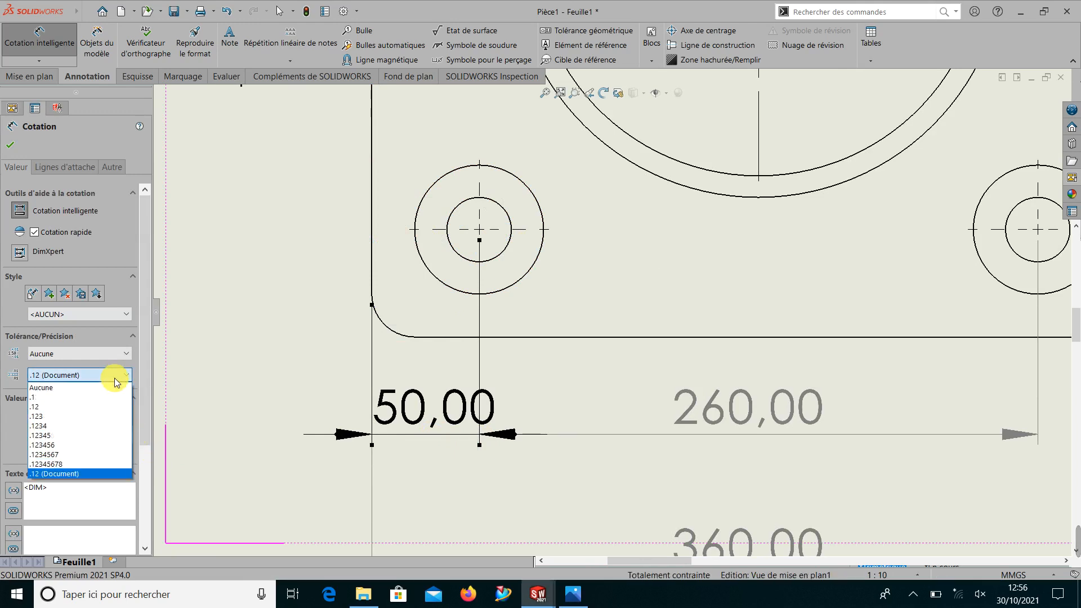
pyautogui.click(106, 387)
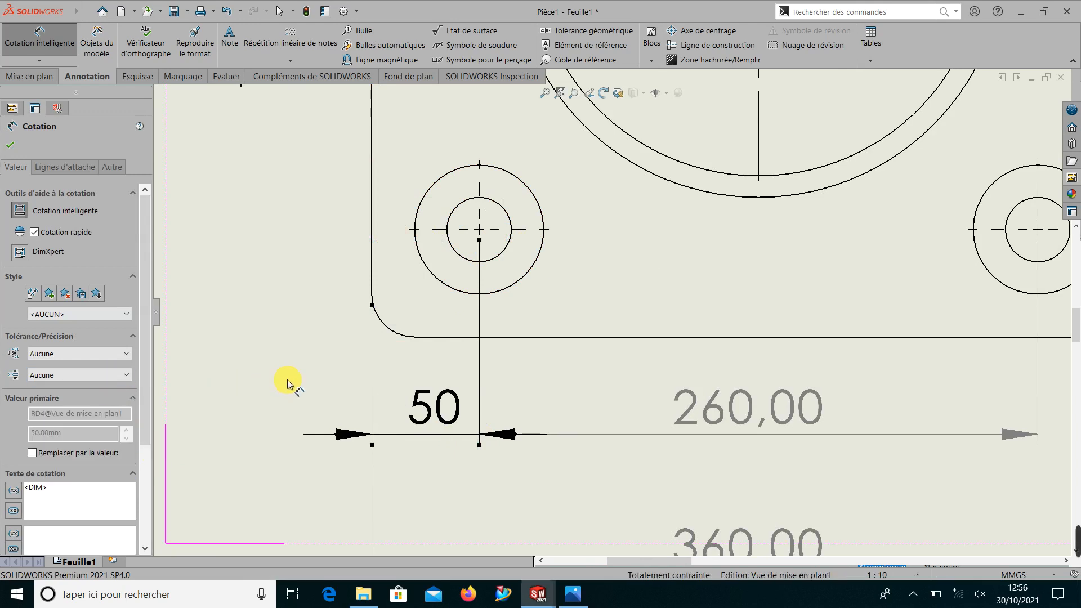
pyautogui.click(288, 384)
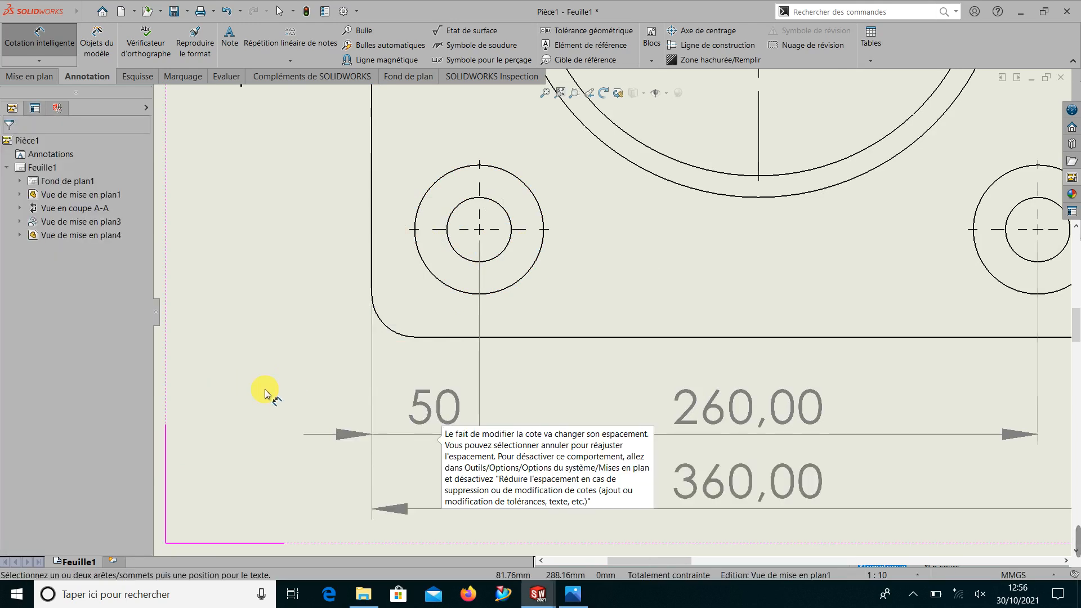
# - Dimension the vertical centre distance between the two left bolt holes of the square flange, placing it left of section arrow A
pyautogui.press('z')
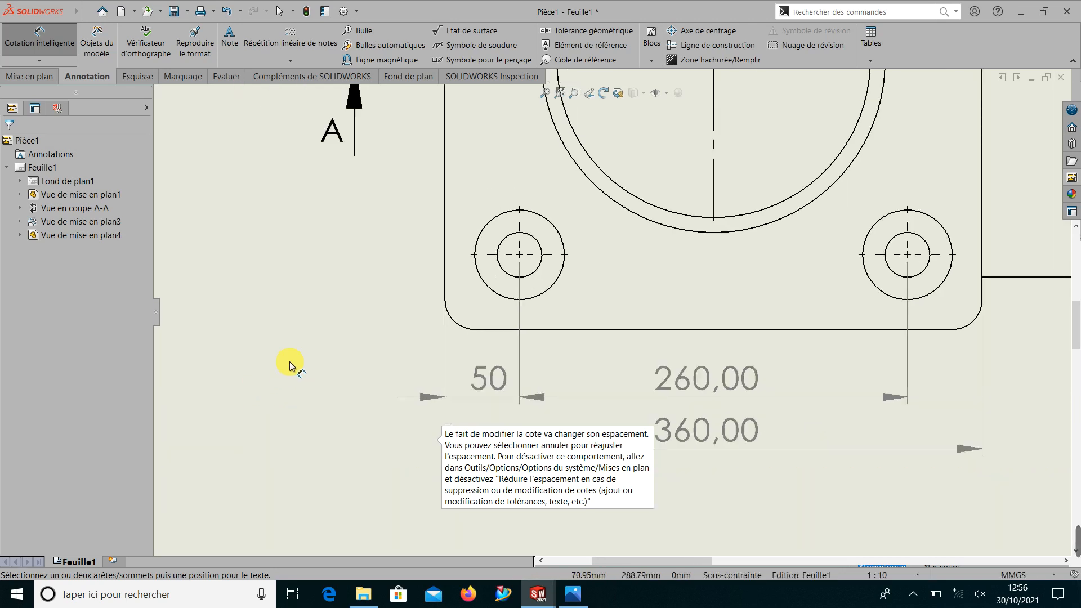
pyautogui.scroll(5, 557, 231)
pyautogui.scroll(-4, 574, 198)
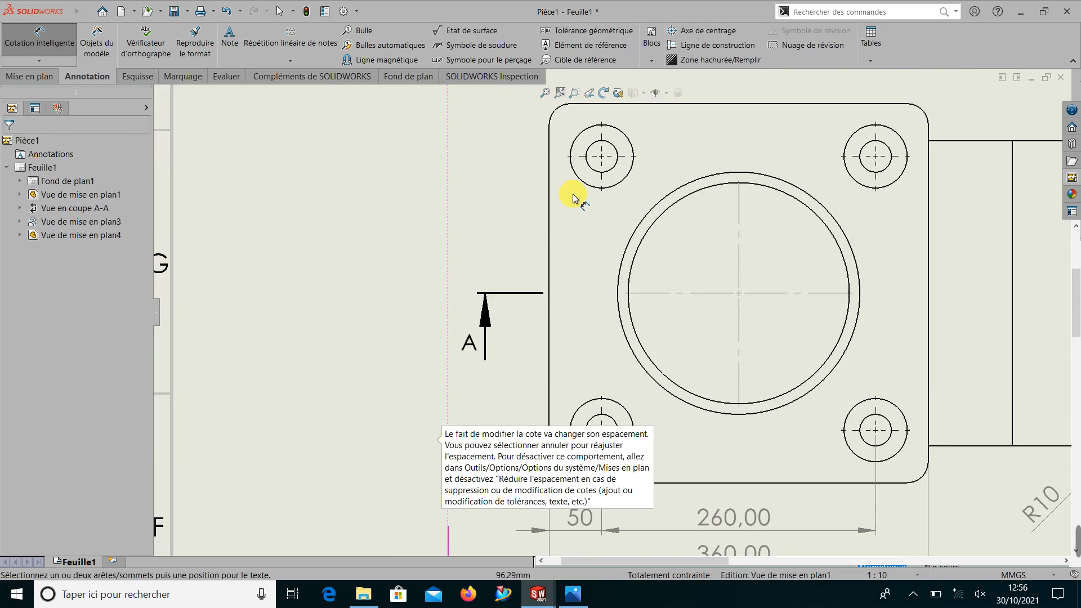
pyautogui.click(614, 173)
pyautogui.click(604, 420)
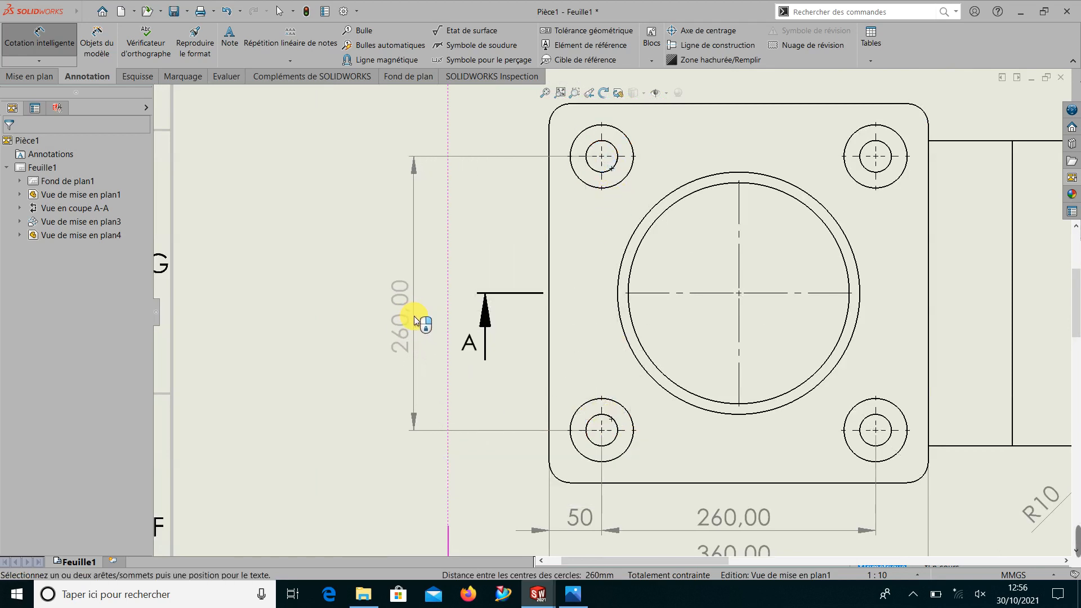
pyautogui.click(414, 317)
pyautogui.click(336, 372)
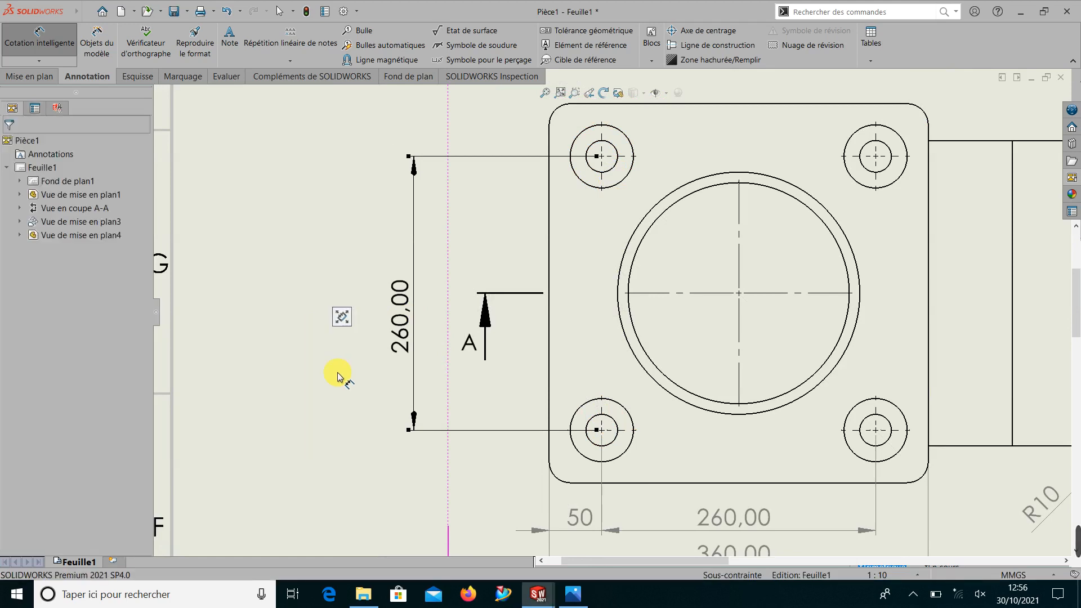
# - Dimension the vertical distance from the lower-left bolt hole to the flange's bottom edge, aligned with the vertical hole spacing dimension
pyautogui.scroll(1, 337, 373)
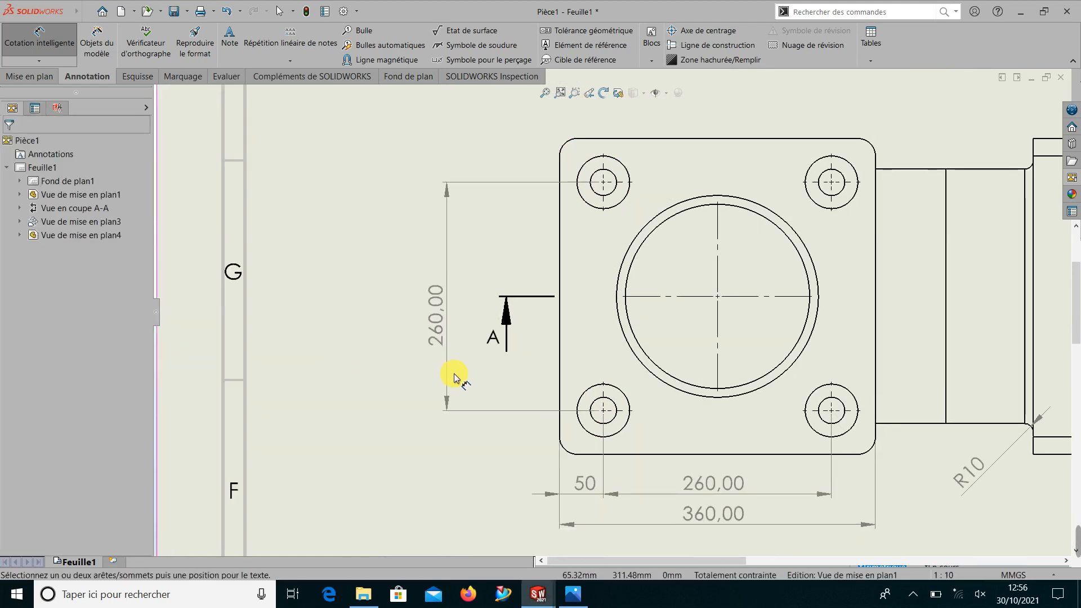
pyautogui.scroll(-4, 450, 375)
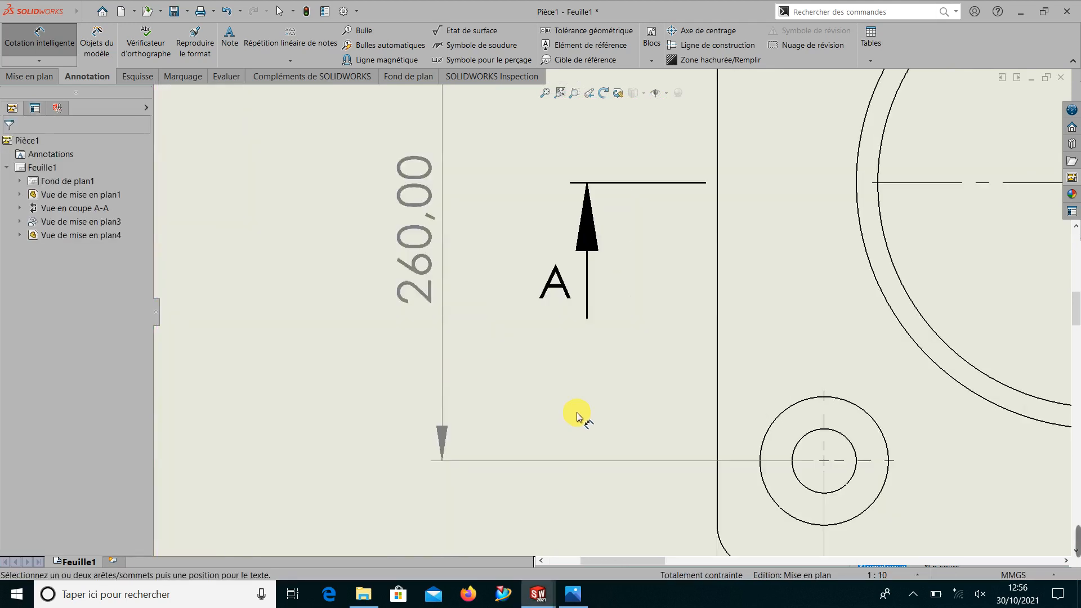
pyautogui.click(857, 476)
pyautogui.scroll(4, 856, 472)
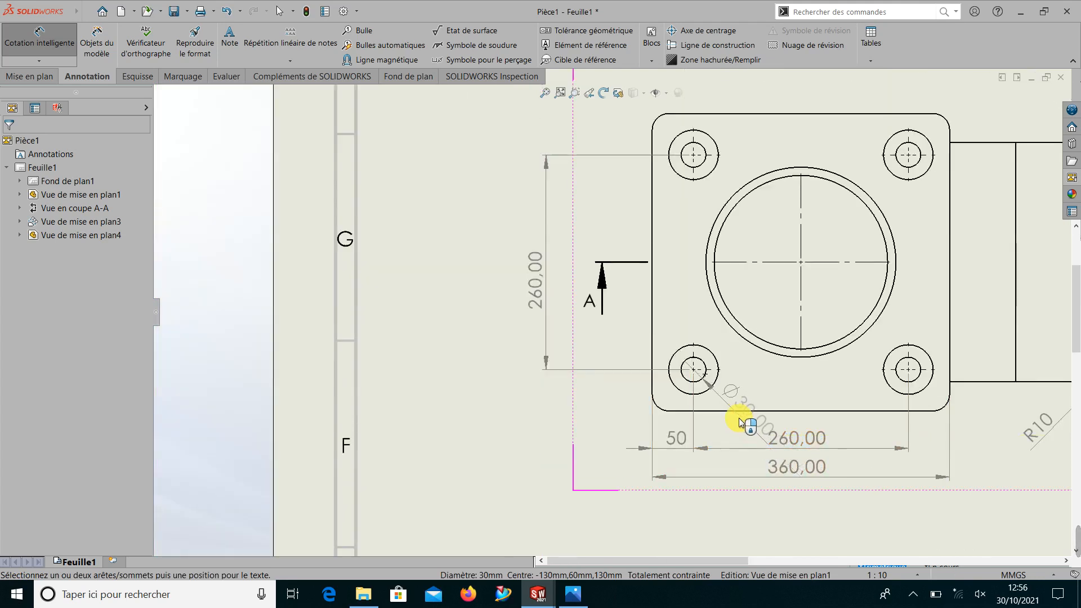
pyautogui.click(738, 412)
pyautogui.scroll(-4, 589, 409)
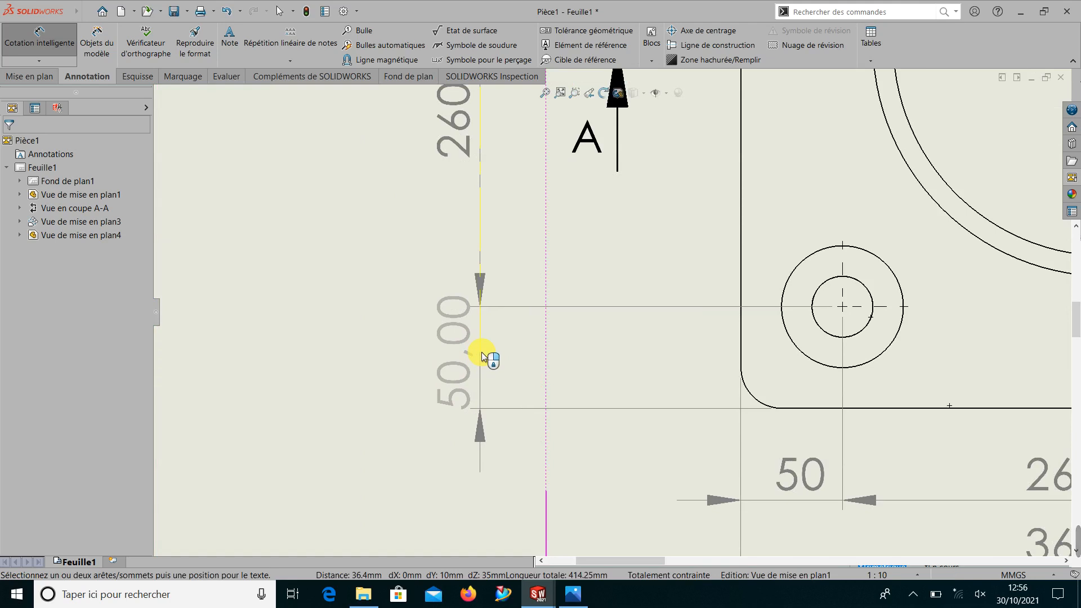
pyautogui.click(482, 353)
# - Set the vertical hole-to-edge dimension's precision to Aucune and adjust its text position along the dimension line
pyautogui.click(102, 375)
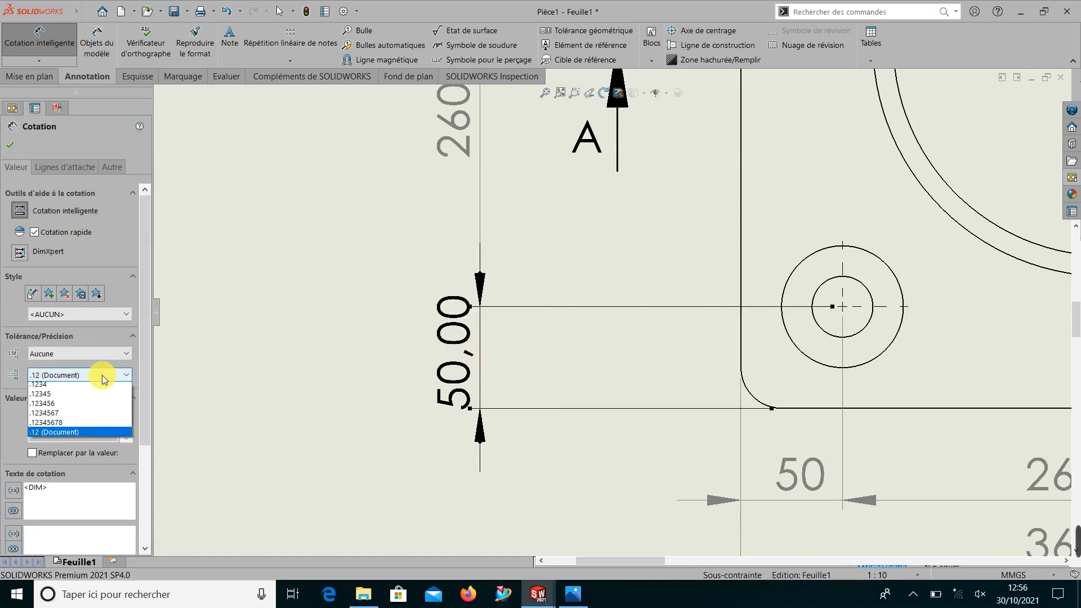
pyautogui.click(99, 387)
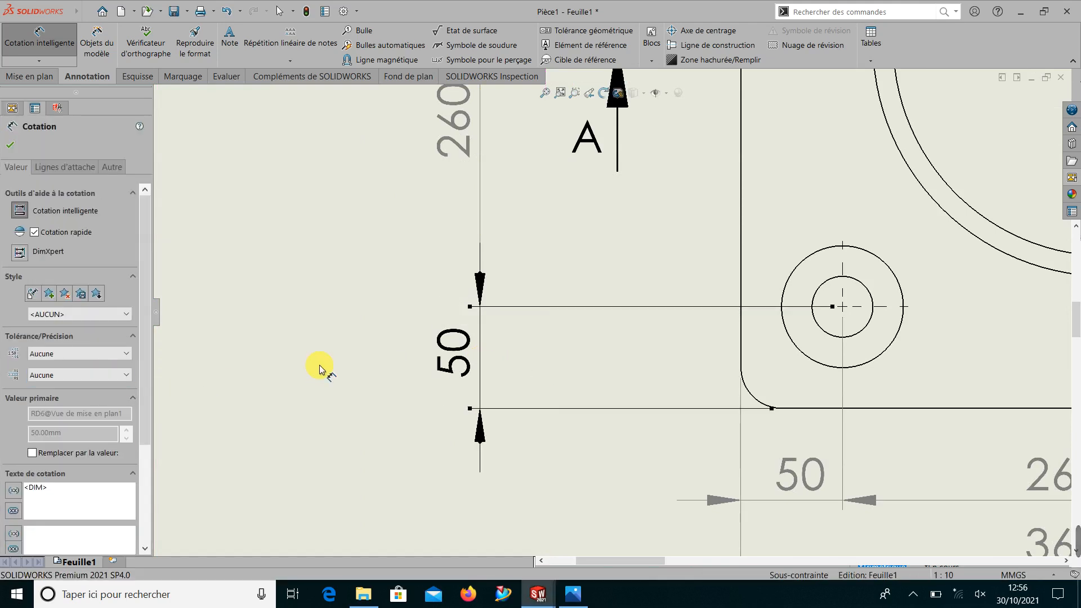
pyautogui.click(322, 368)
pyautogui.moveTo(651, 370); pyautogui.dragTo(462, 363)
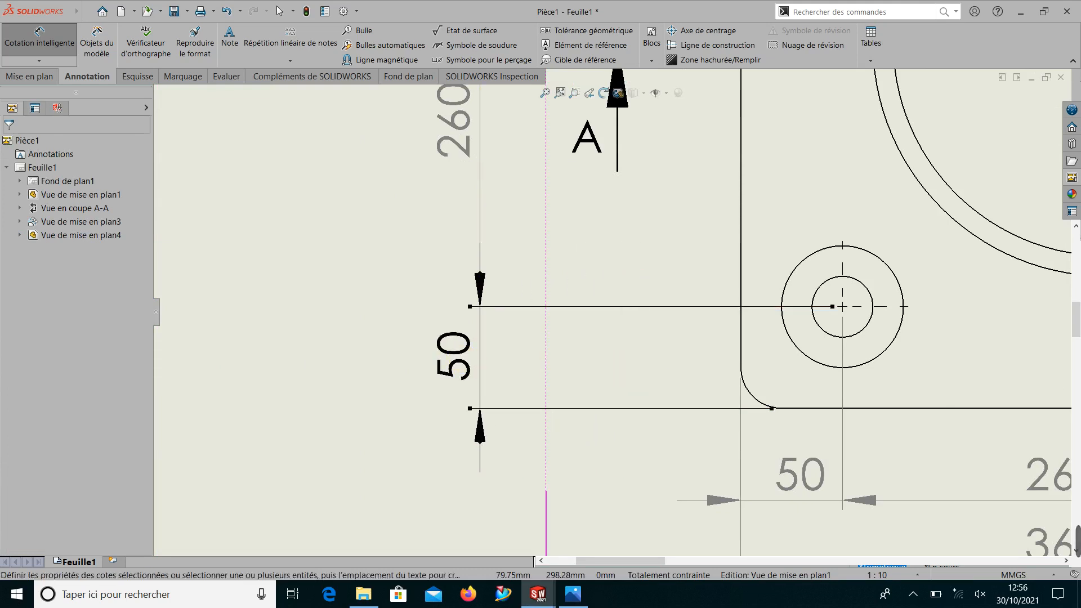
pyautogui.click(421, 406)
# - Dimension the square flange's overall height between its top and bottom edges, placing it left of the vertical hole spacing dimension
pyautogui.scroll(5, 423, 405)
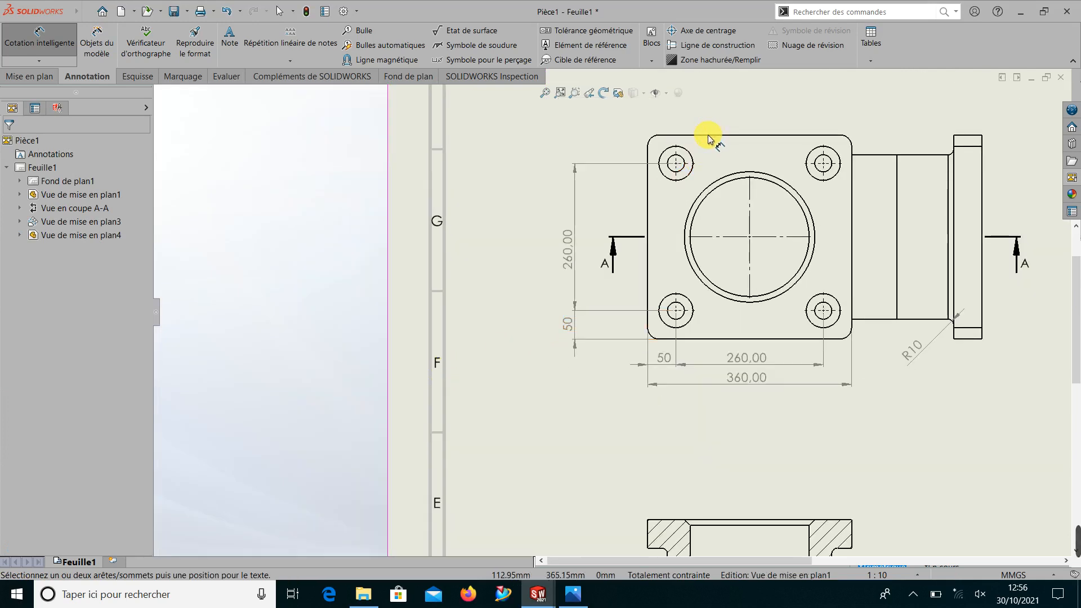
pyautogui.click(709, 138)
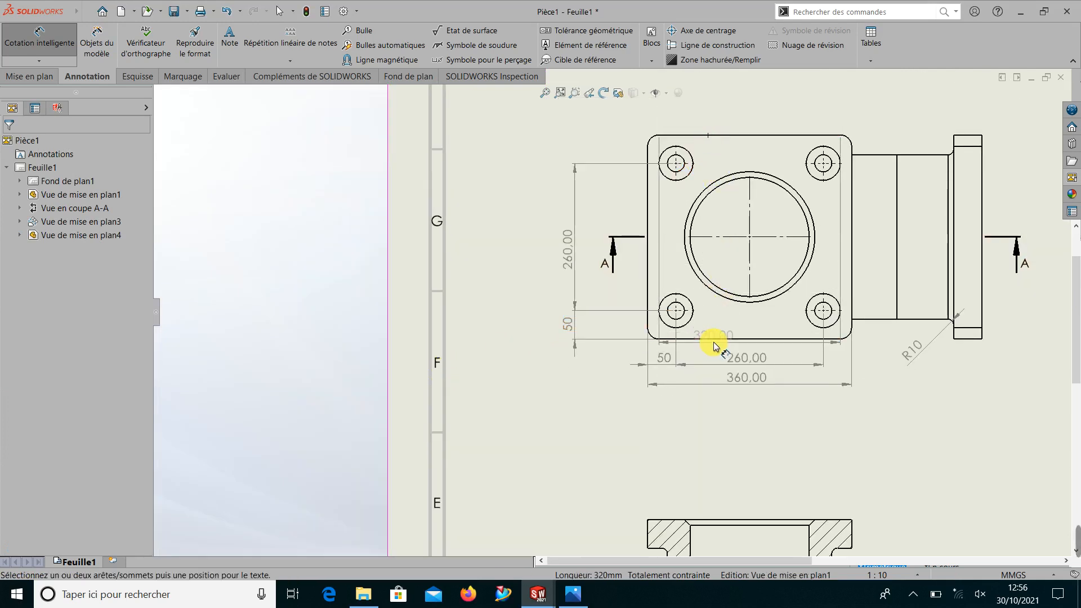
pyautogui.click(714, 341)
pyautogui.scroll(-3, 526, 260)
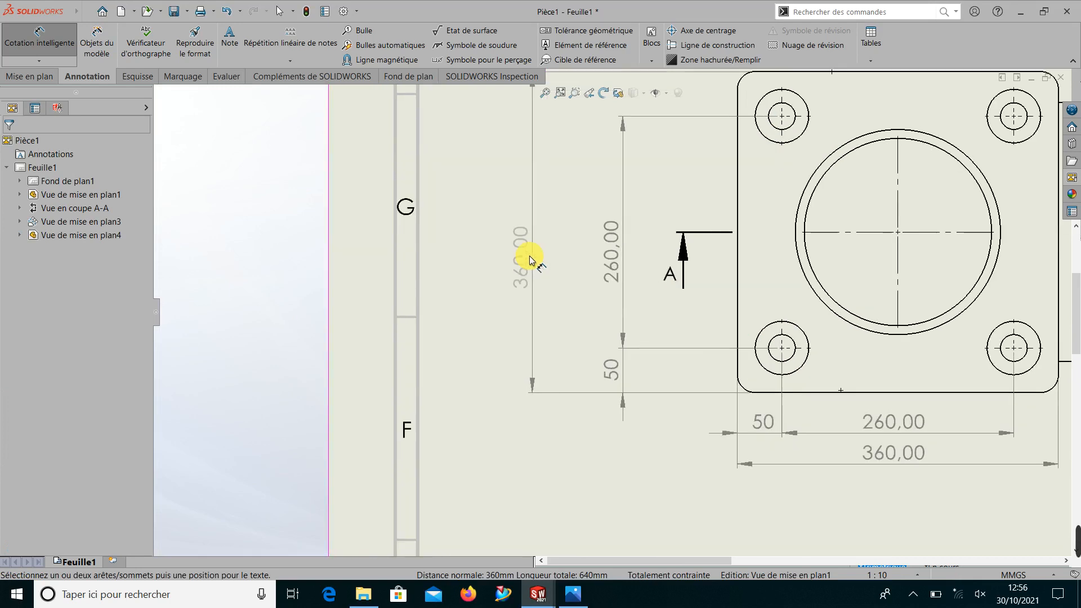
pyautogui.click(533, 248)
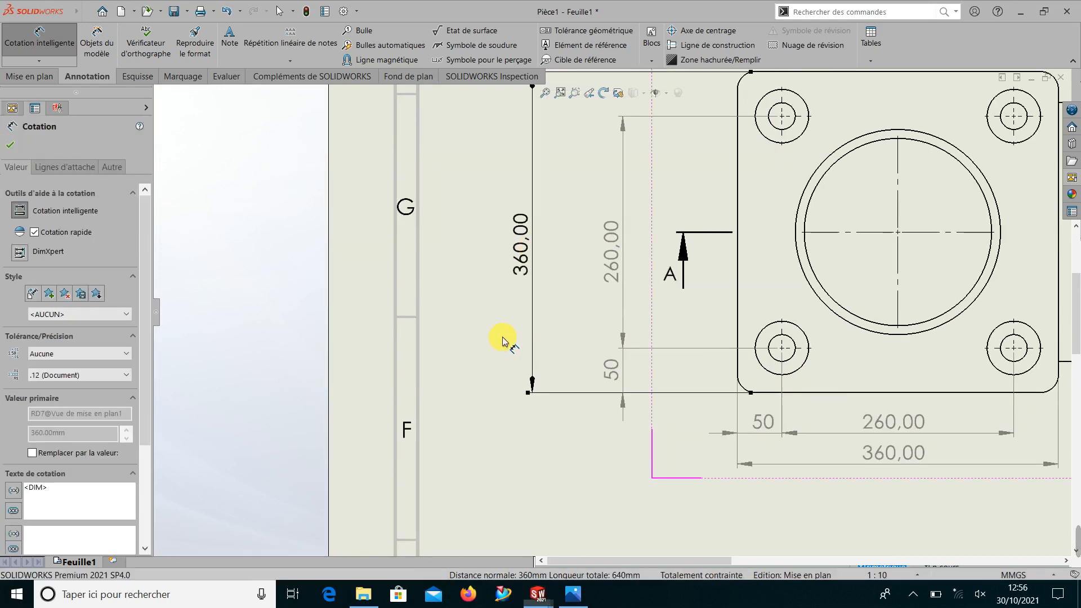
pyautogui.press('Escape')
# - Dimension the radius of the square flange's upper-right corner, placing the text outside the flange in the base view
pyautogui.scroll(4, 503, 340)
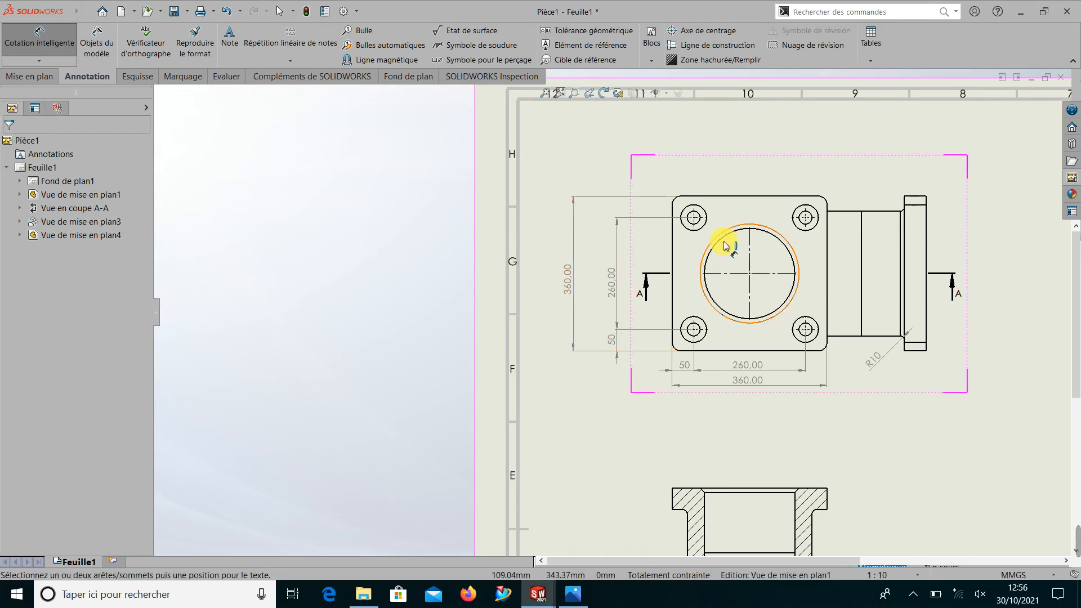
pyautogui.scroll(-5, 827, 195)
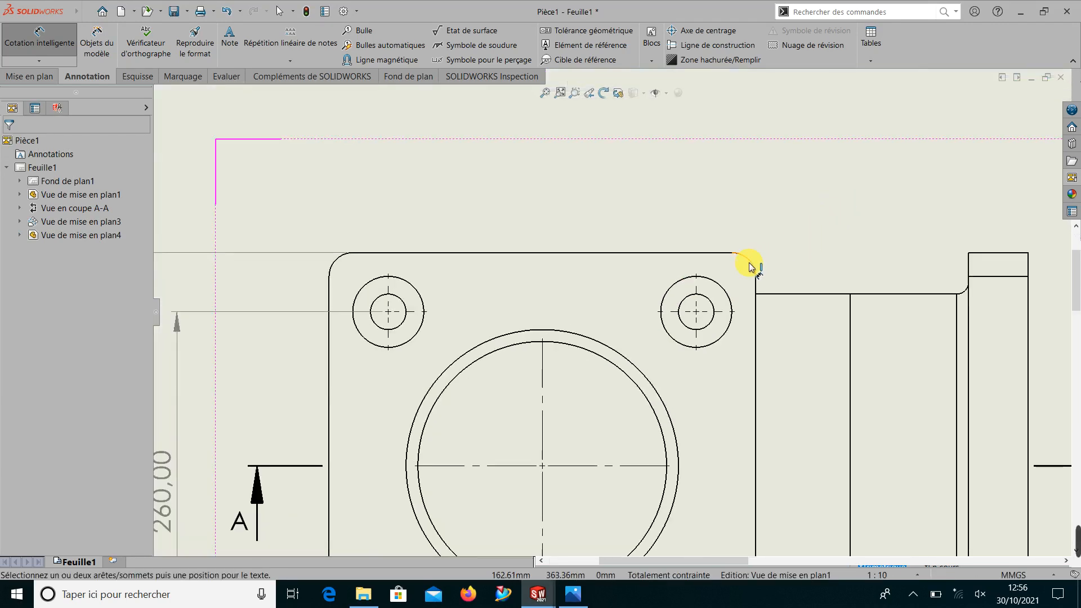
pyautogui.click(751, 263)
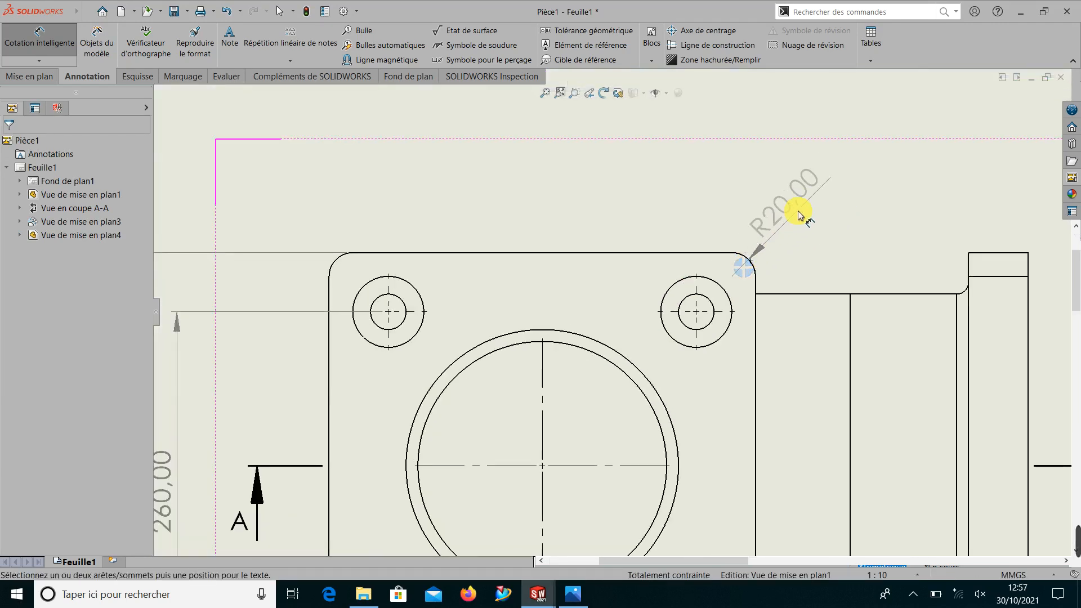
pyautogui.click(850, 206)
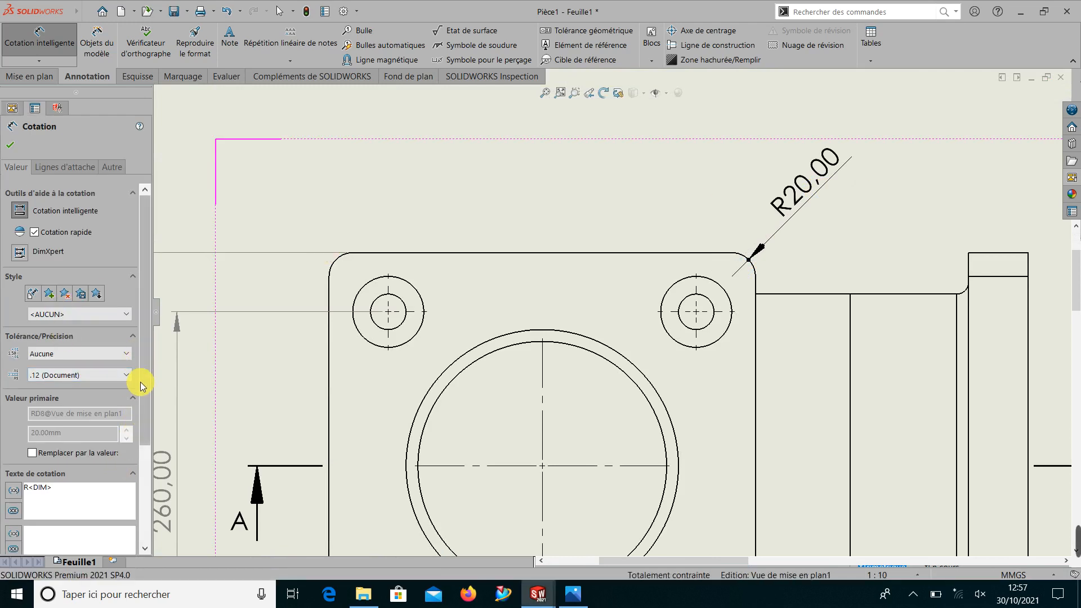
# - Override the corner radius dimension's primary value with 4x20 and finish dimensioning
pyautogui.scroll(-3, 143, 388)
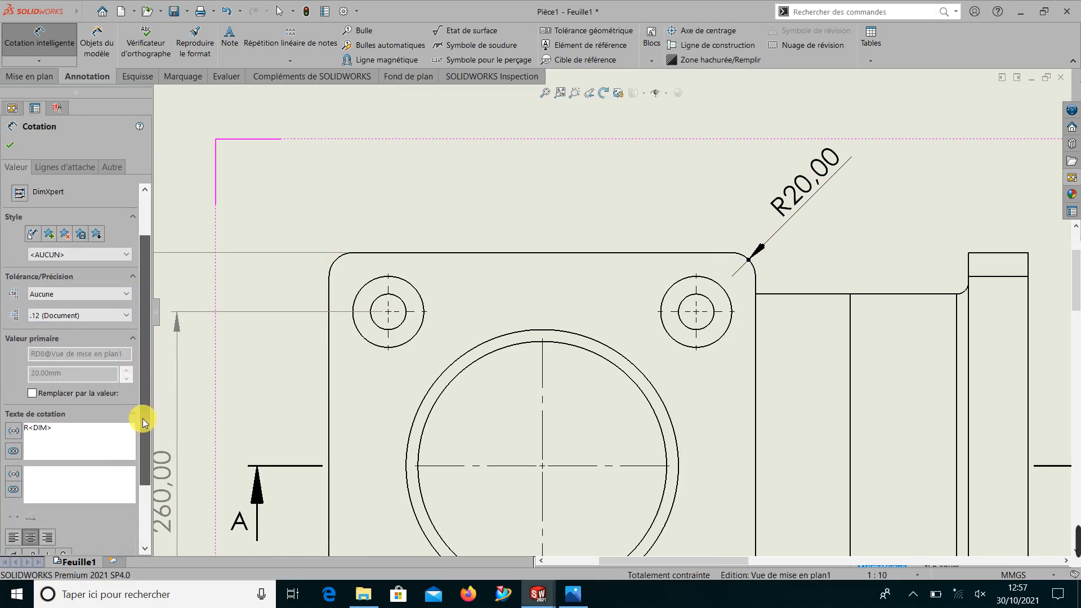
pyautogui.click(32, 393)
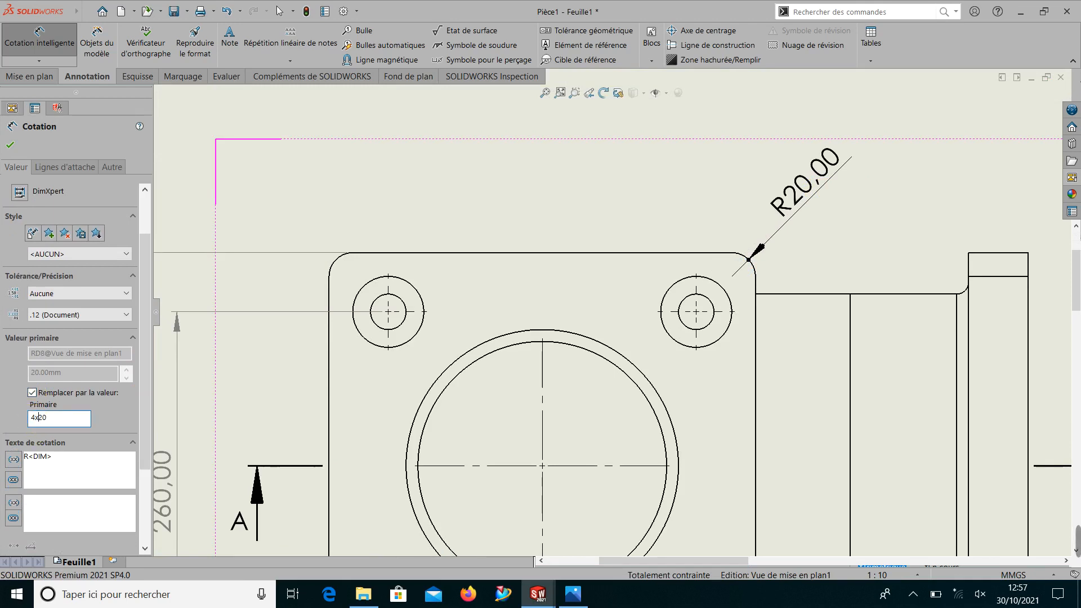
pyautogui.click(11, 148)
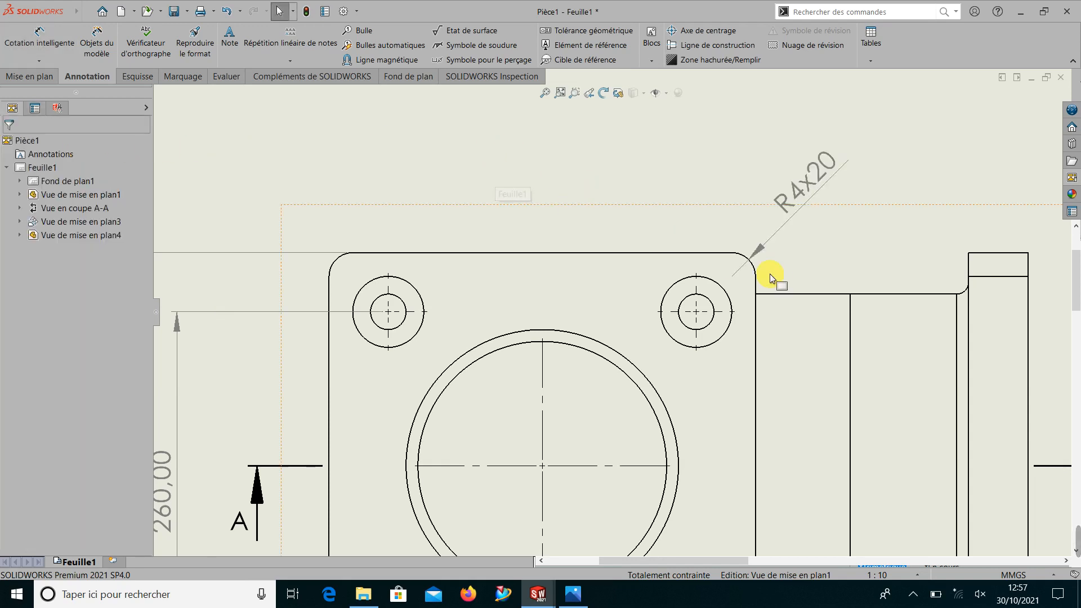
pyautogui.scroll(2, 757, 274)
pyautogui.scroll(4, 557, 352)
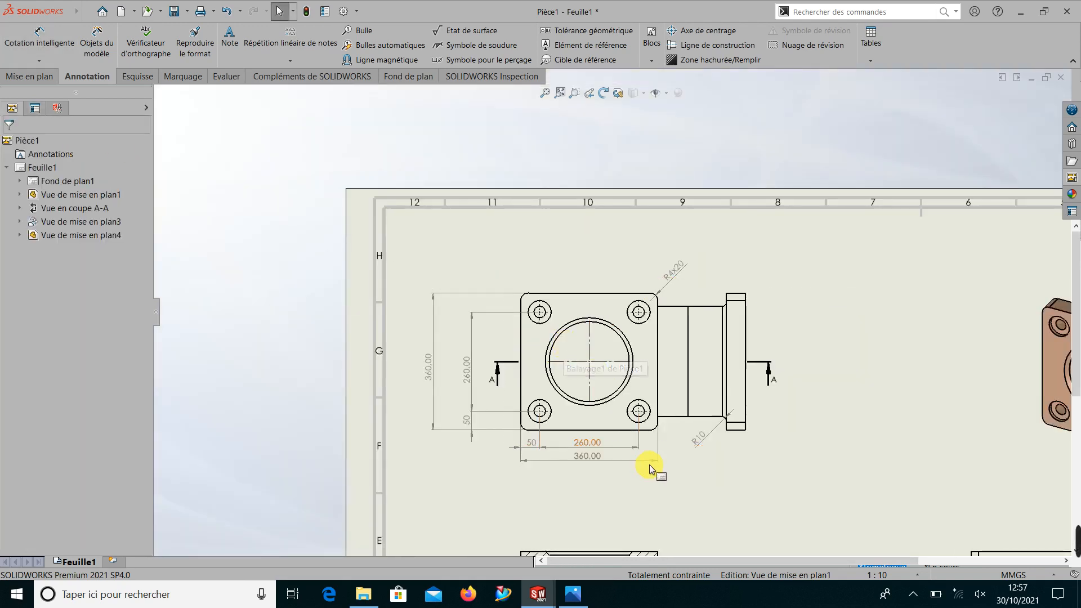
pyautogui.scroll(2, 653, 468)
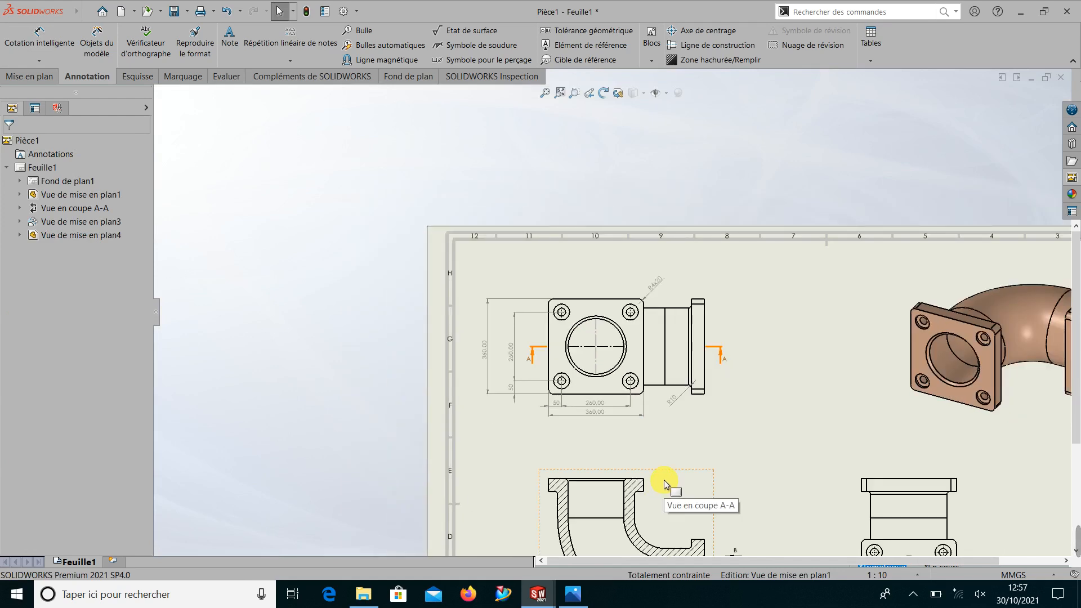
pyautogui.scroll(1, 663, 474)
pyautogui.scroll(-3, 659, 476)
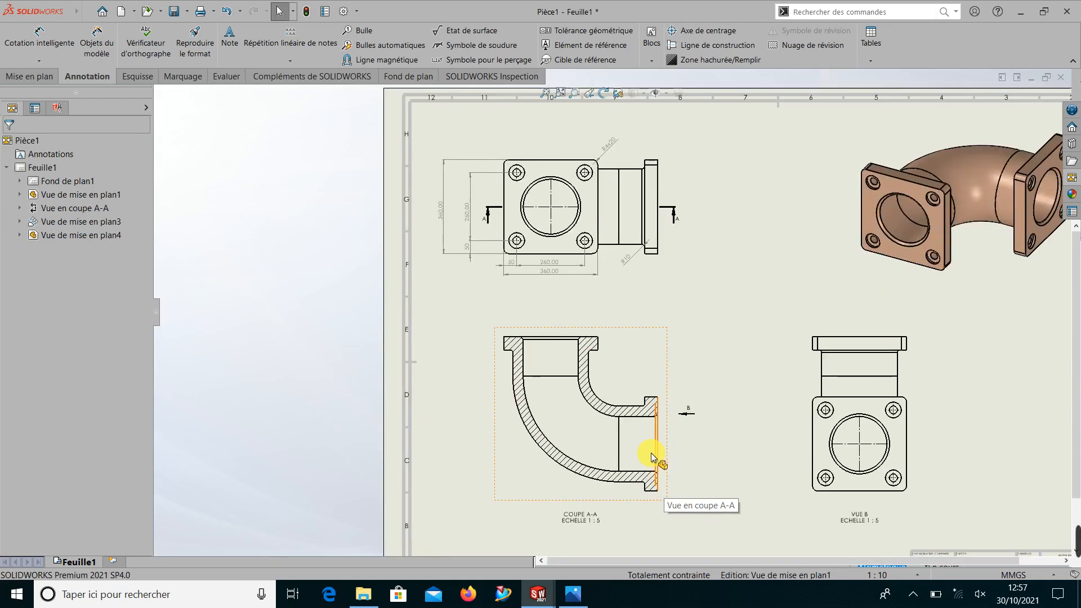
pyautogui.moveTo(769, 334); pyautogui.dragTo(770, 292, button='right')
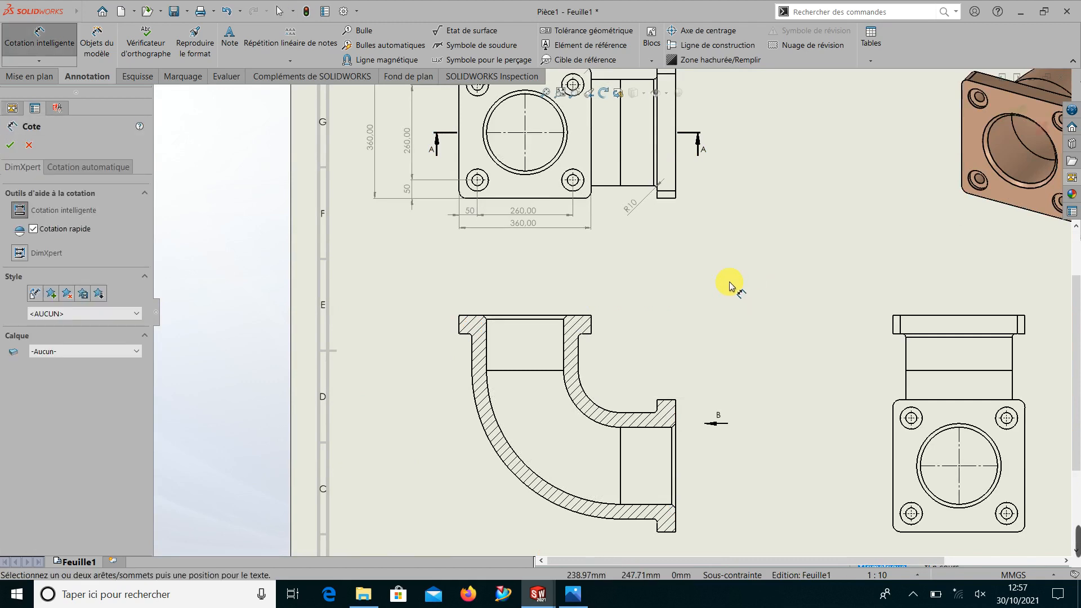
pyautogui.click(10, 145)
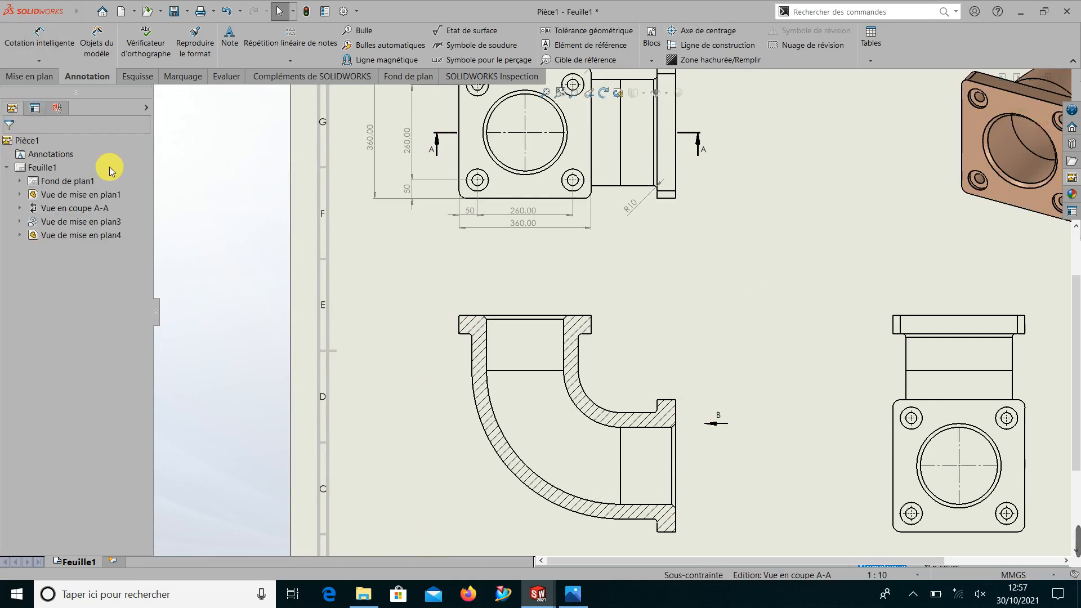
# - Add a centreline between the two inner bore edges of the upper vertical pipe end in section view A-A
pyautogui.click(704, 51)
pyautogui.scroll(-5, 603, 380)
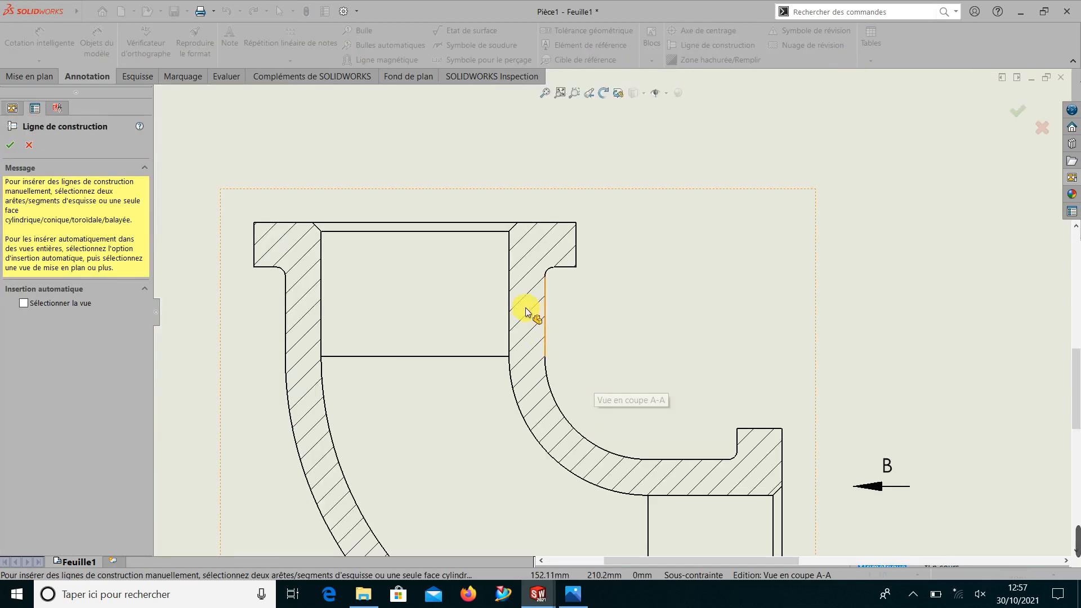
pyautogui.click(509, 286)
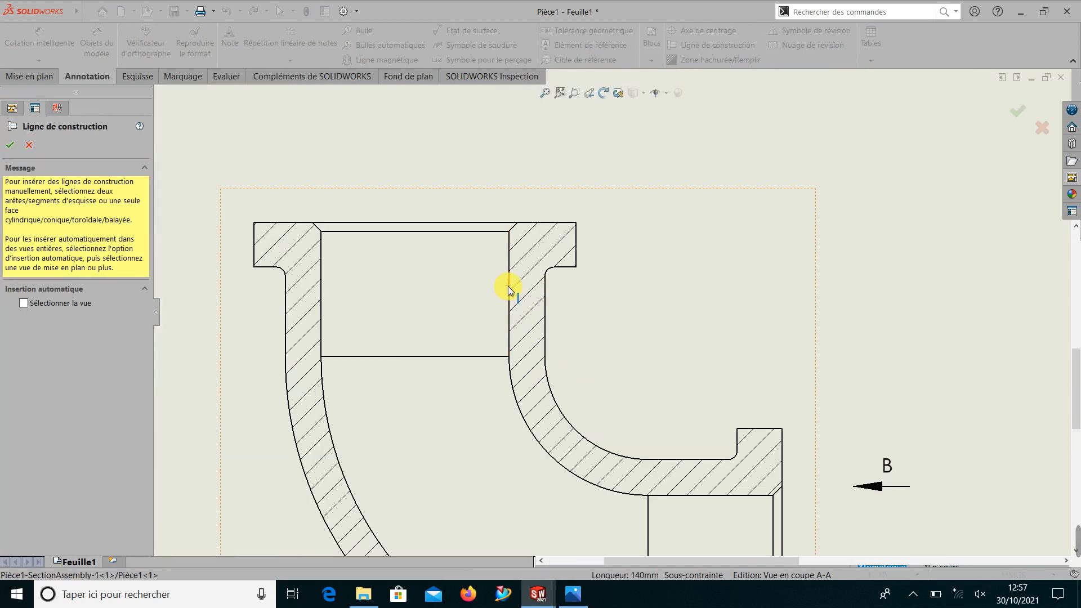
pyautogui.click(321, 294)
pyautogui.scroll(2, 520, 466)
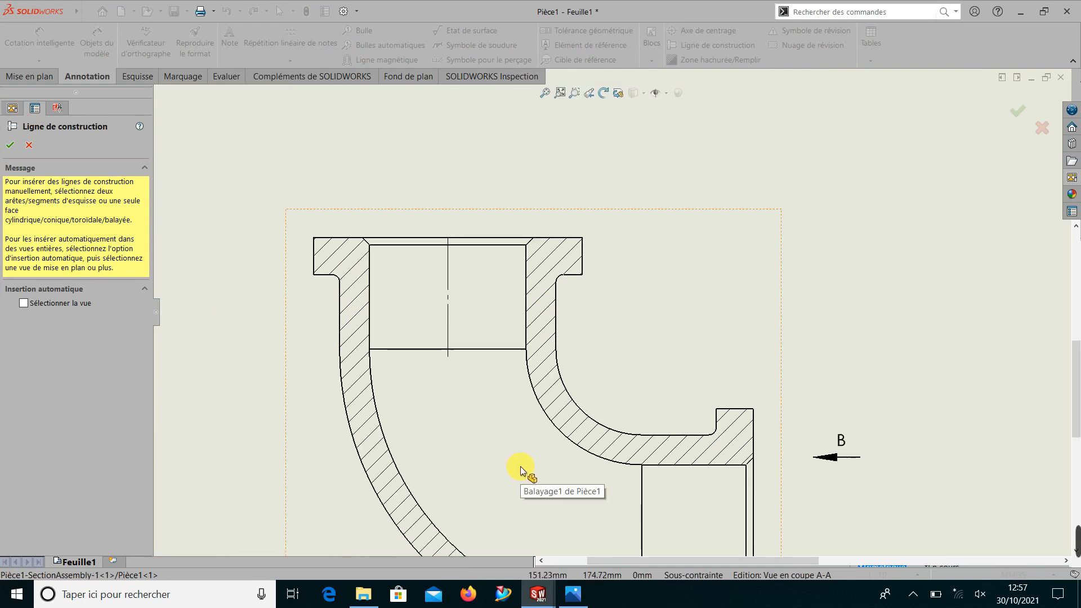
# - Add centrelines through the curved bend and the horizontal pipe end in section view A-A, and finish adding centrelines
pyautogui.click(555, 430)
pyautogui.click(407, 488)
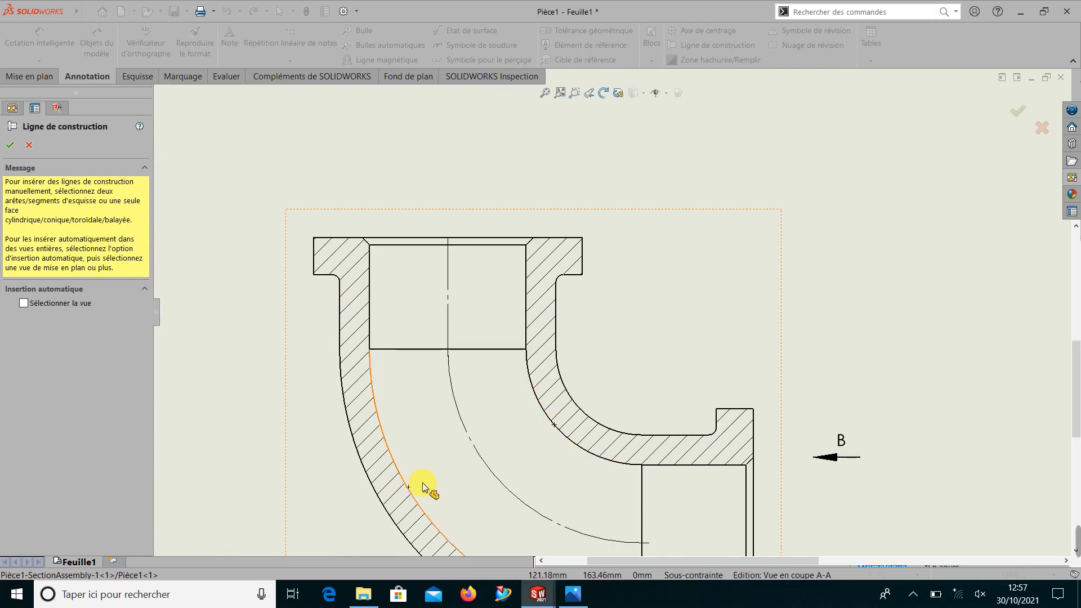
pyautogui.press('f')
pyautogui.scroll(-3, 627, 425)
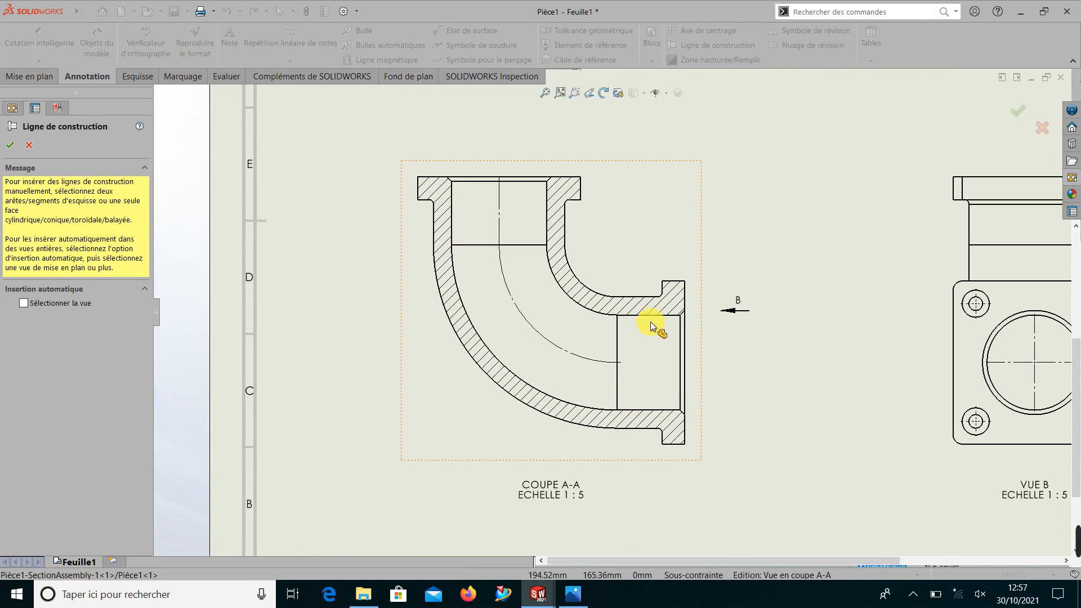
pyautogui.click(653, 414)
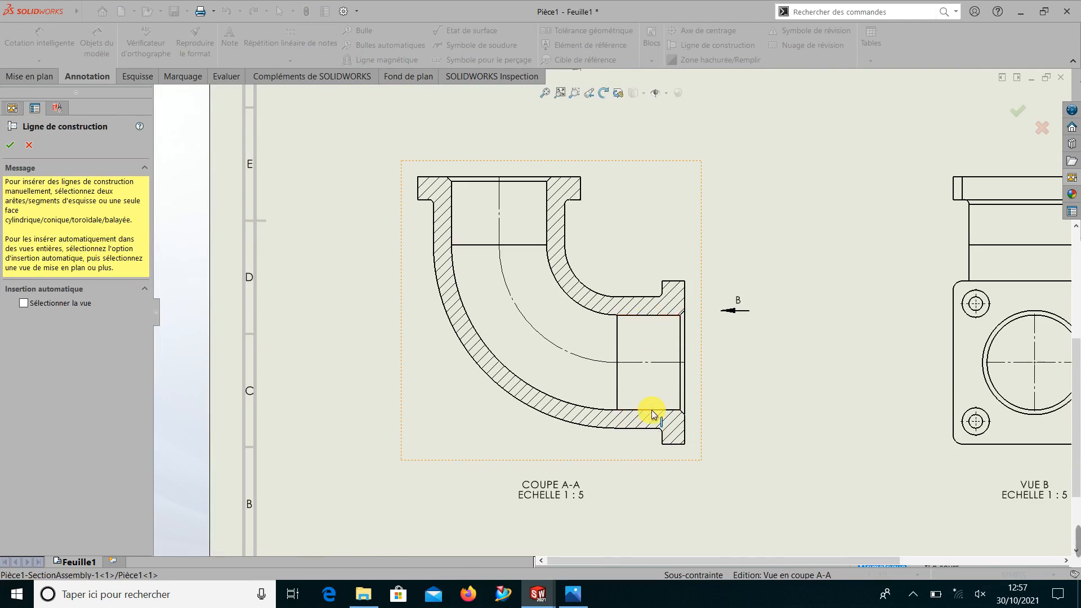
pyautogui.click(14, 148)
pyautogui.press('z')
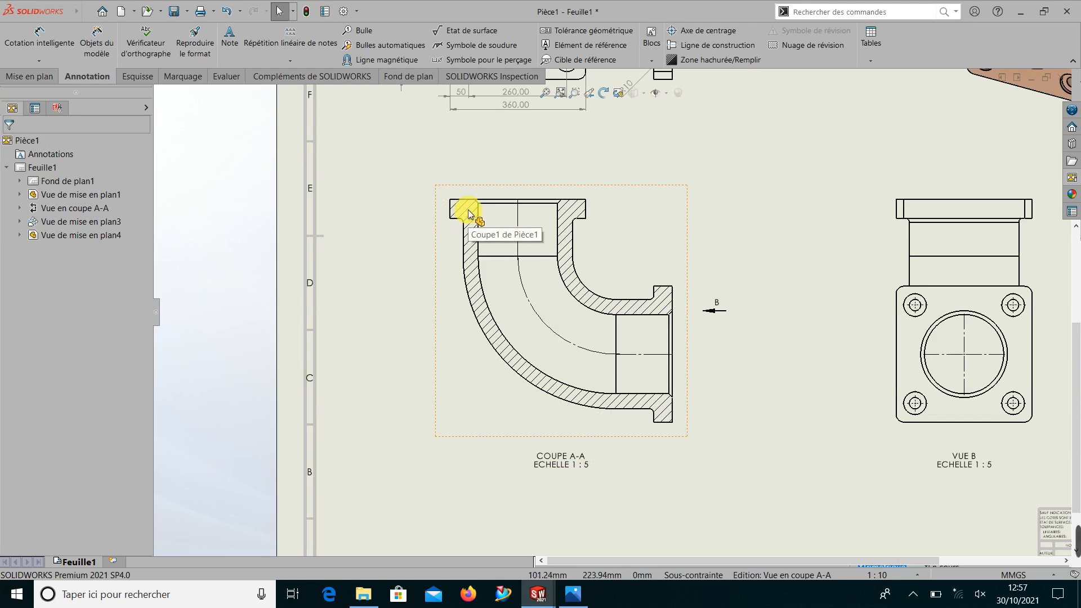
# - Dimension the upper flange's thickness in section view A-A, placing the dimension left of the flange with its text above
pyautogui.scroll(-3, 513, 194)
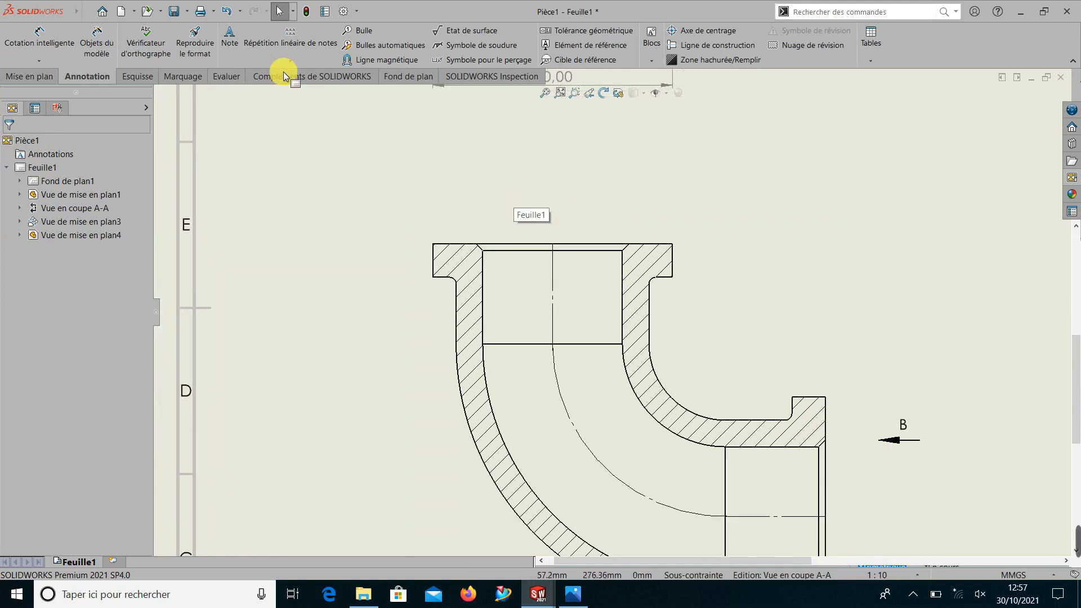
pyautogui.scroll(-2, 422, 294)
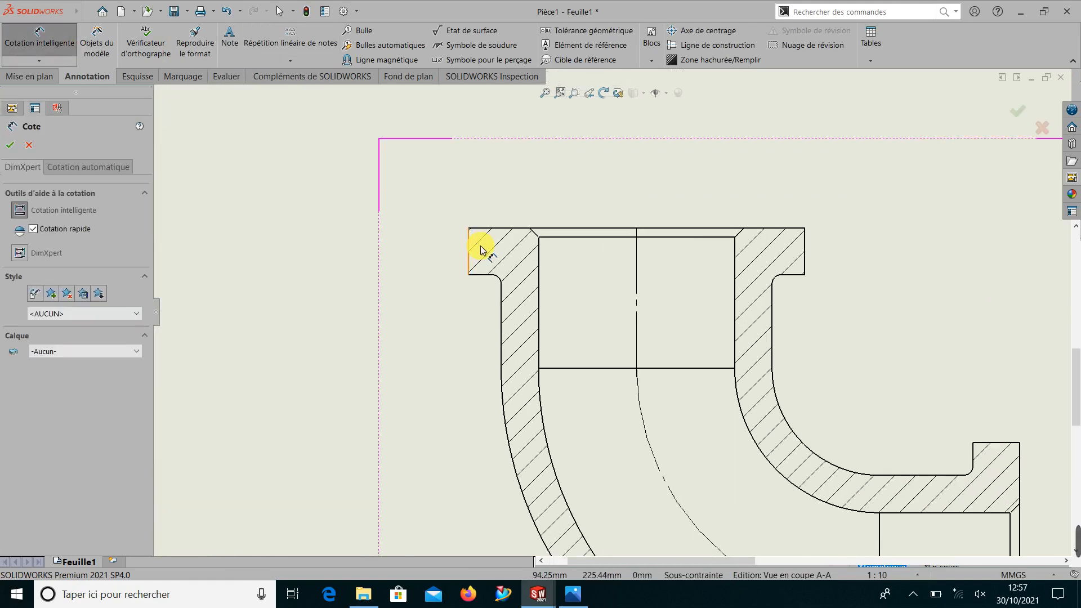
pyautogui.click(484, 229)
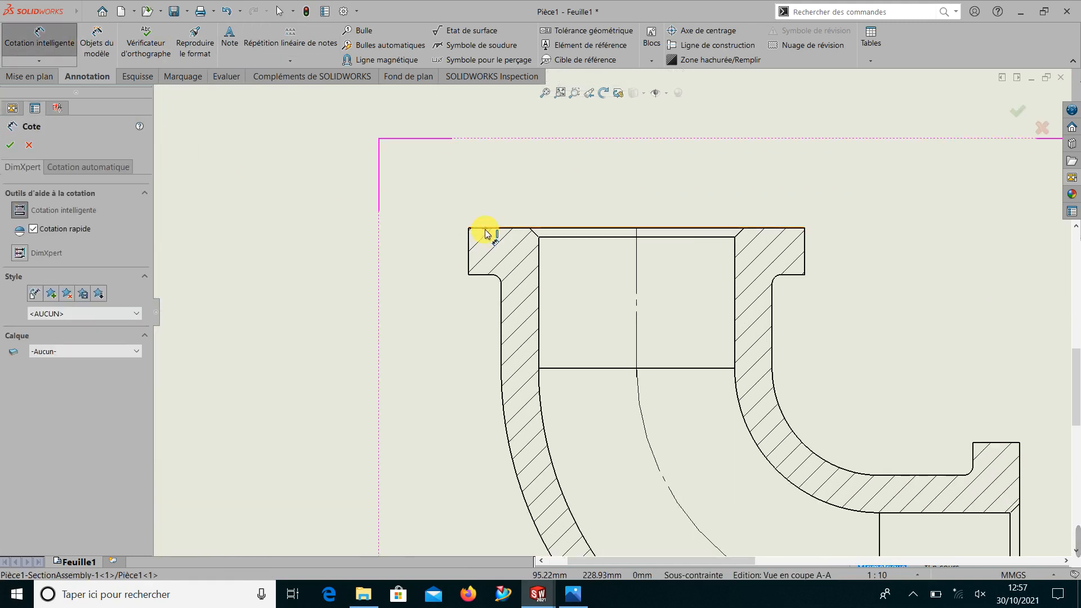
pyautogui.click(478, 274)
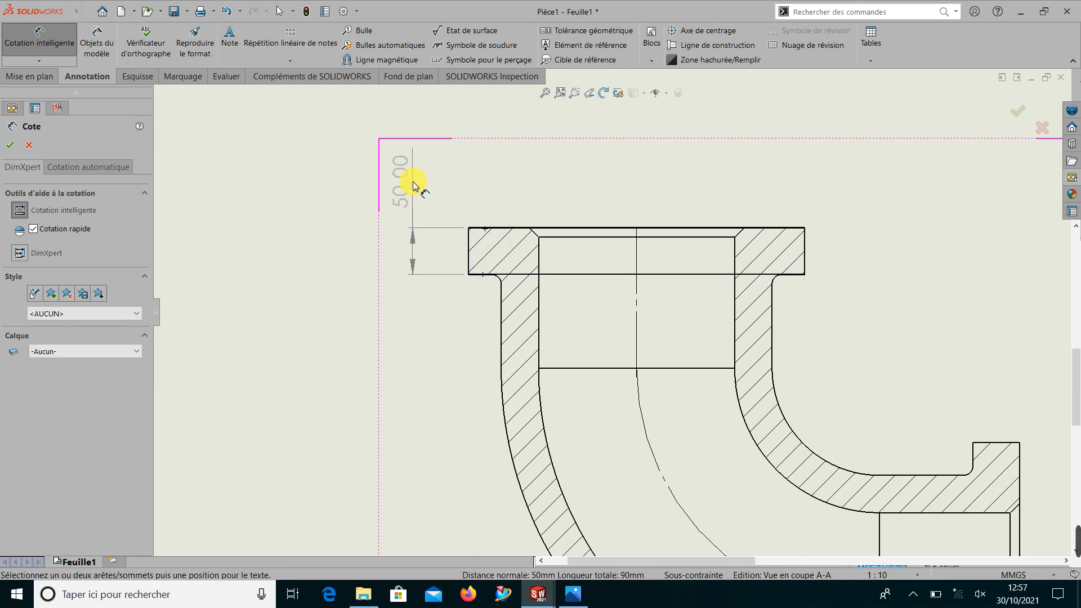
pyautogui.click(411, 196)
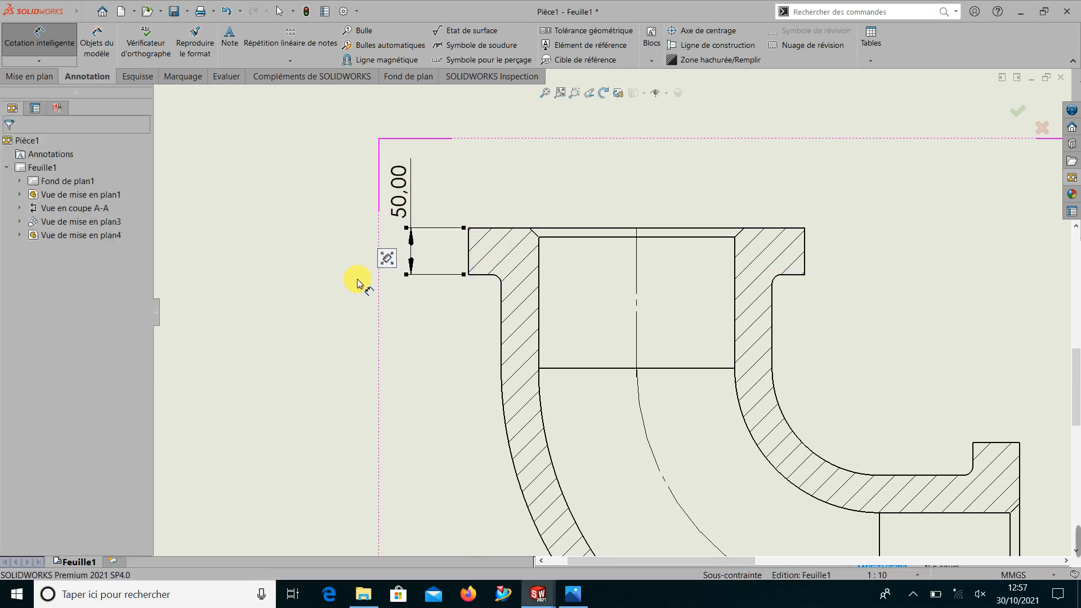
# - Dimension the height from the upper flange's top face to the start of the bend, placing it left of the flange thickness dimension
pyautogui.click(484, 228)
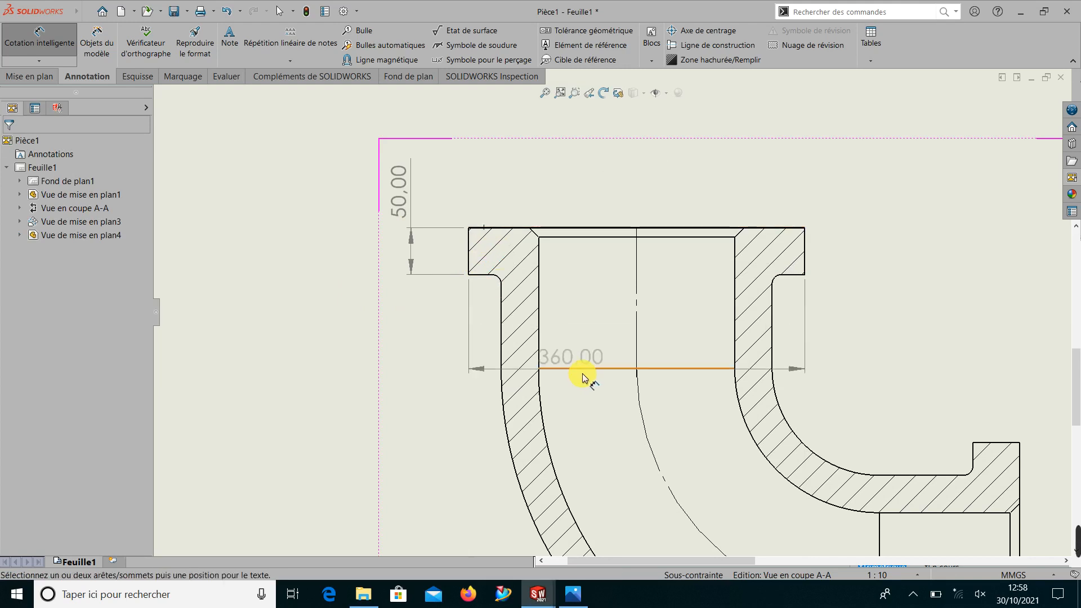
pyautogui.click(582, 368)
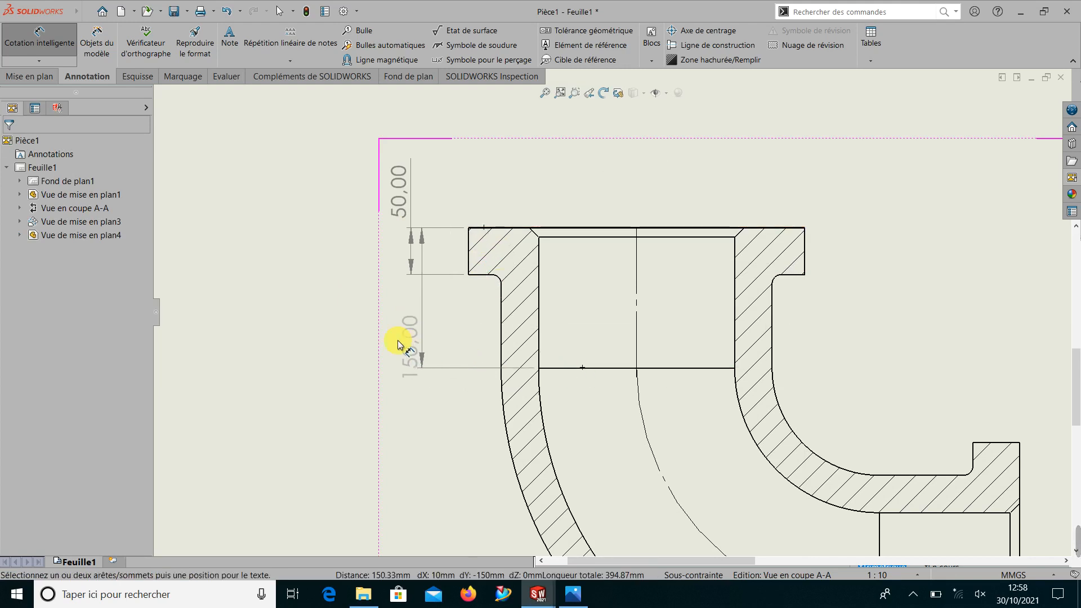
pyautogui.click(308, 308)
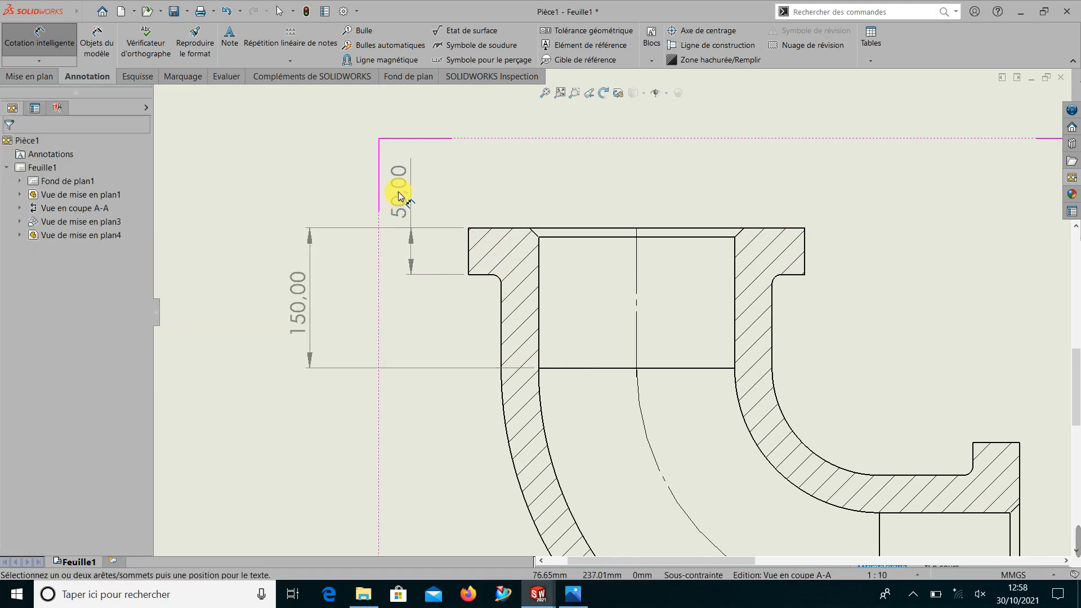
# - Move the upper flange thickness text below its arrows and set its dimension precision to none (Aucune)
pyautogui.moveTo(398, 203); pyautogui.dragTo(398, 307)
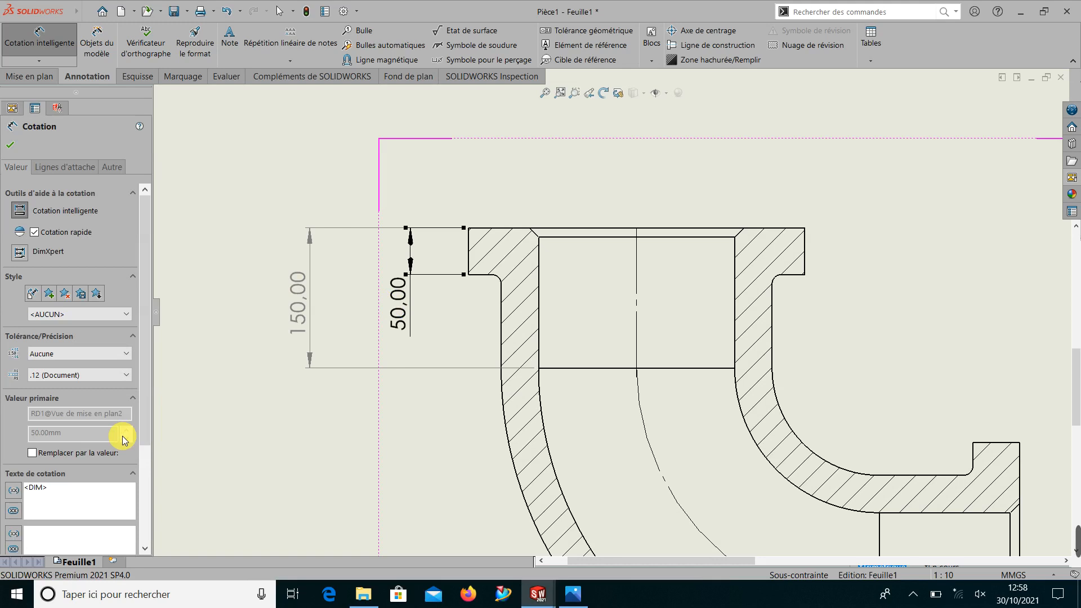
pyautogui.click(103, 376)
pyautogui.click(103, 387)
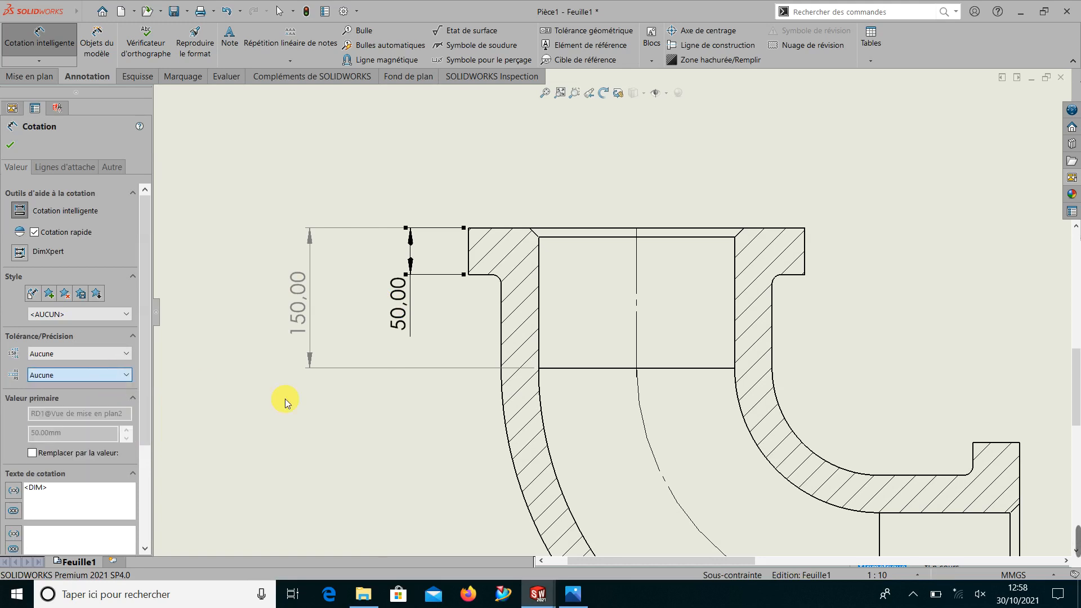
pyautogui.click(333, 414)
# - Dimension the radius of the bend's centreline arc in section view A-A, placing the text outside the elbow at its lower left
pyautogui.scroll(4, 338, 377)
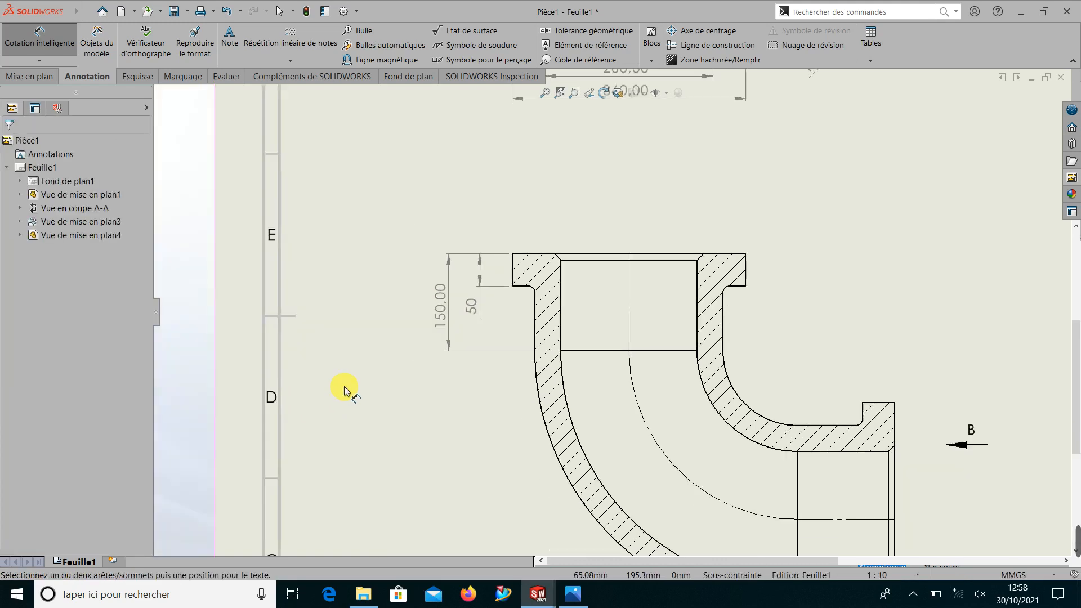
pyautogui.scroll(2, 516, 390)
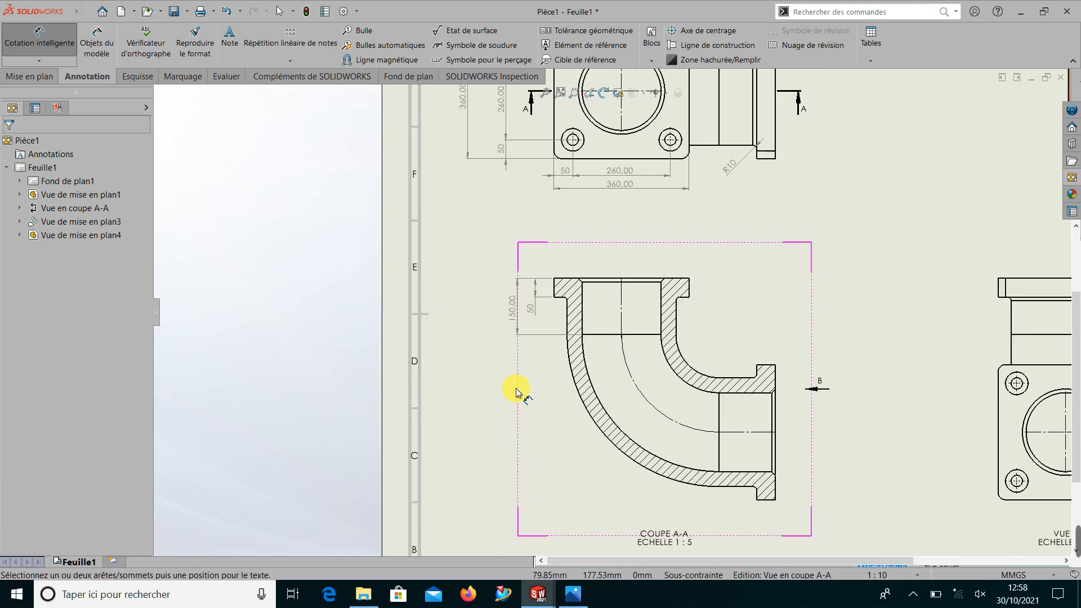
pyautogui.scroll(1, 632, 411)
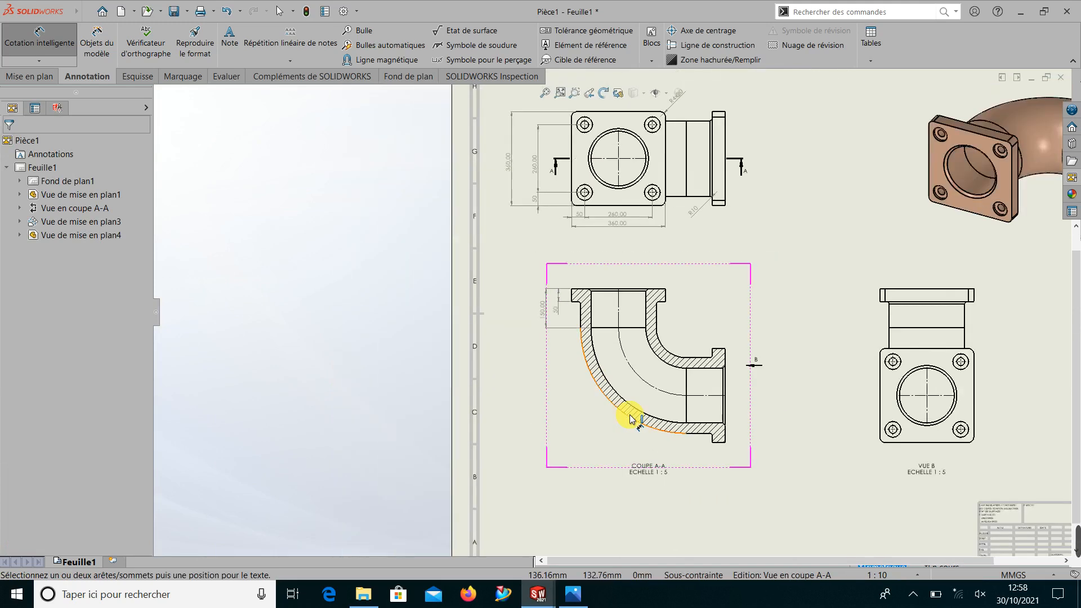
pyautogui.scroll(-3, 652, 415)
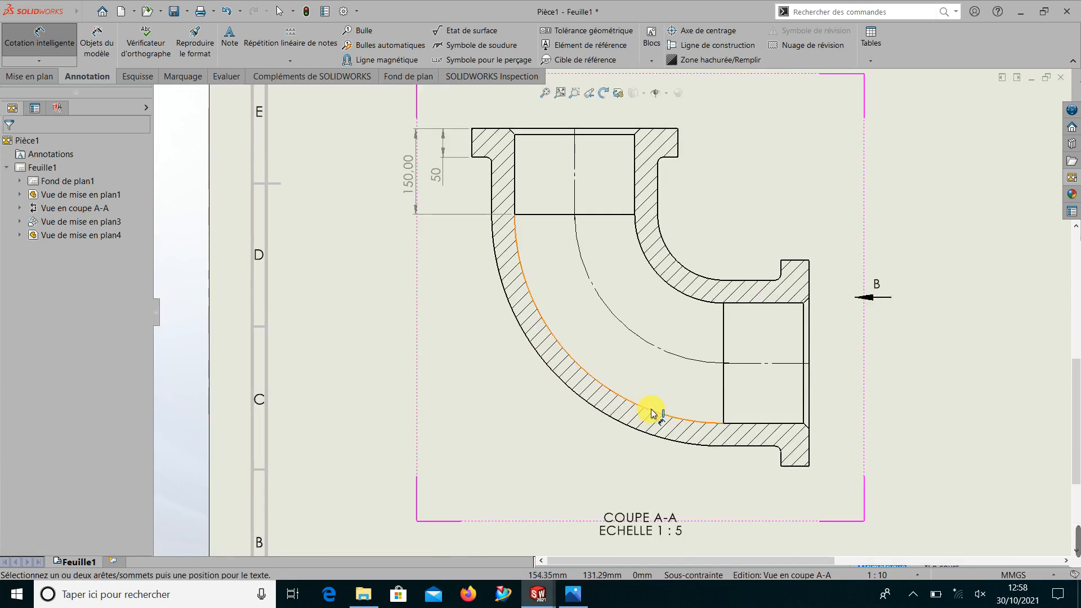
pyautogui.click(631, 335)
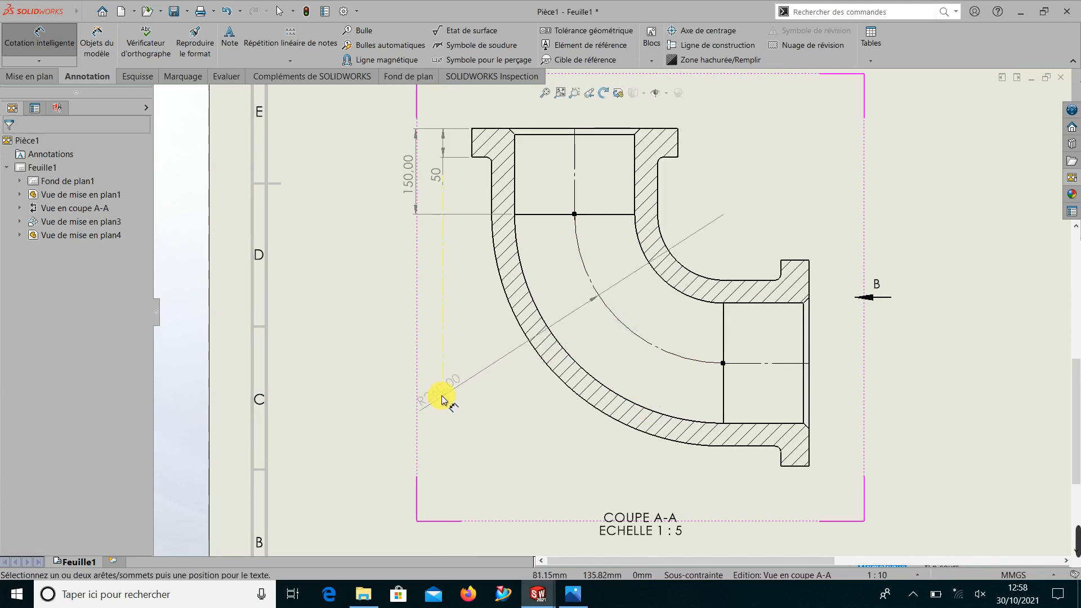
pyautogui.click(445, 397)
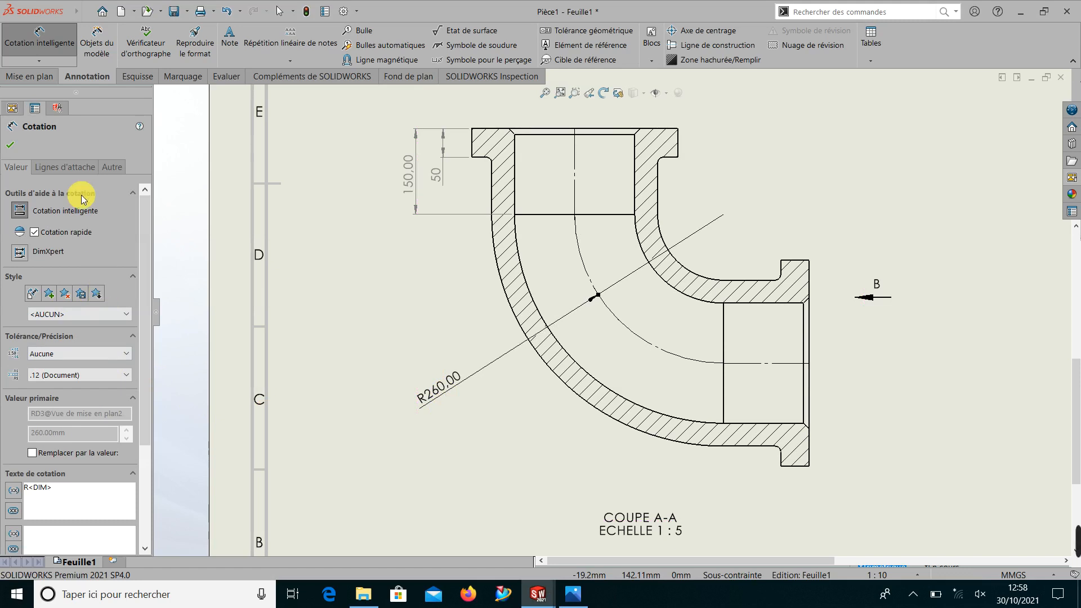
# - Shorten the bend radius dimension's leader so it ends at the centreline arc, and move the text closer to the elbow
pyautogui.click(66, 167)
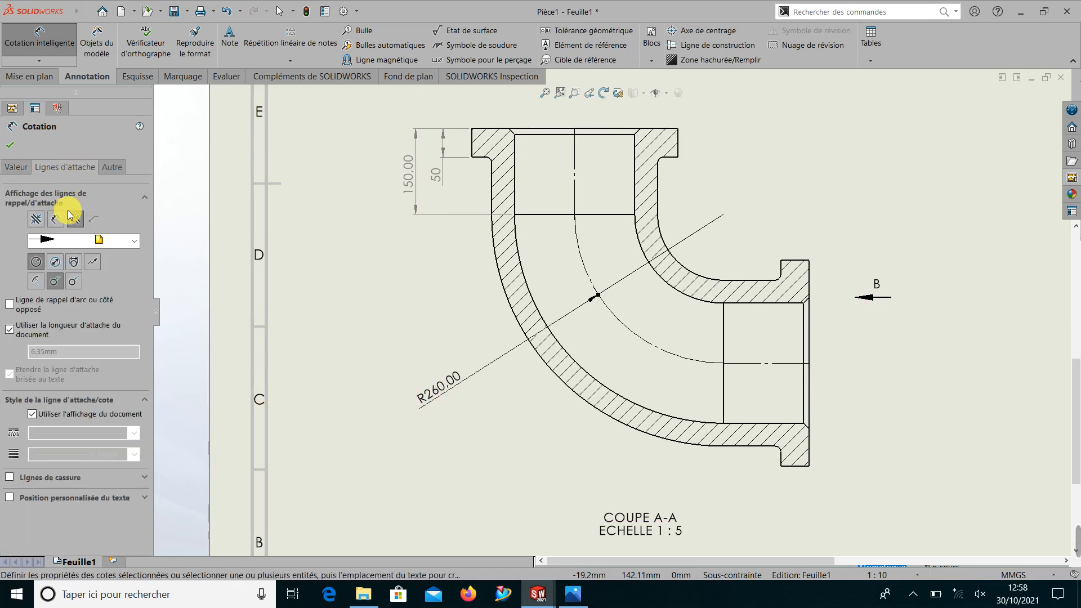
pyautogui.click(56, 261)
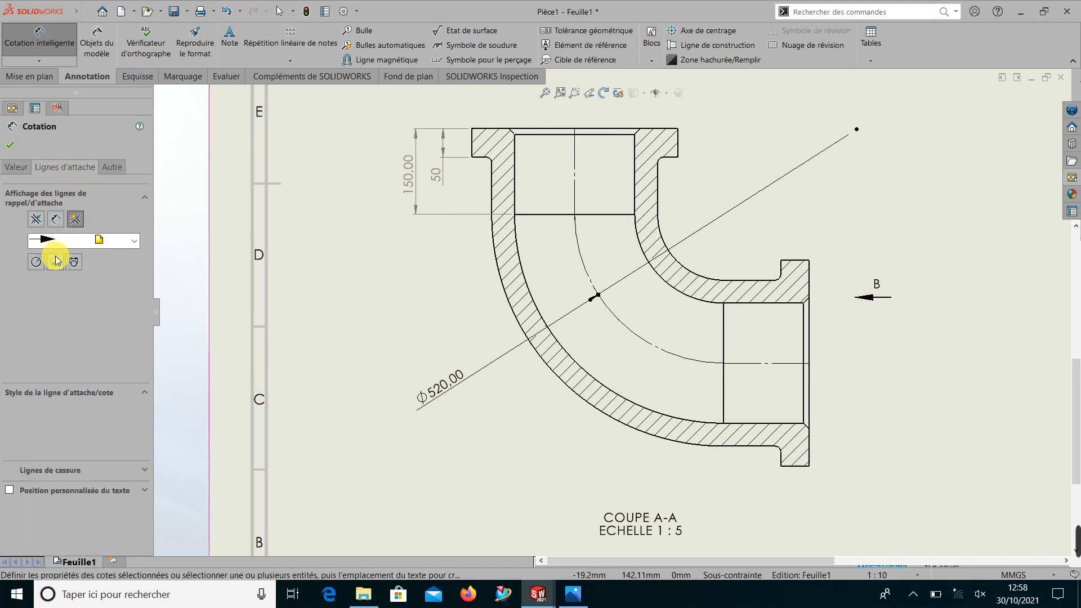
pyautogui.click(36, 263)
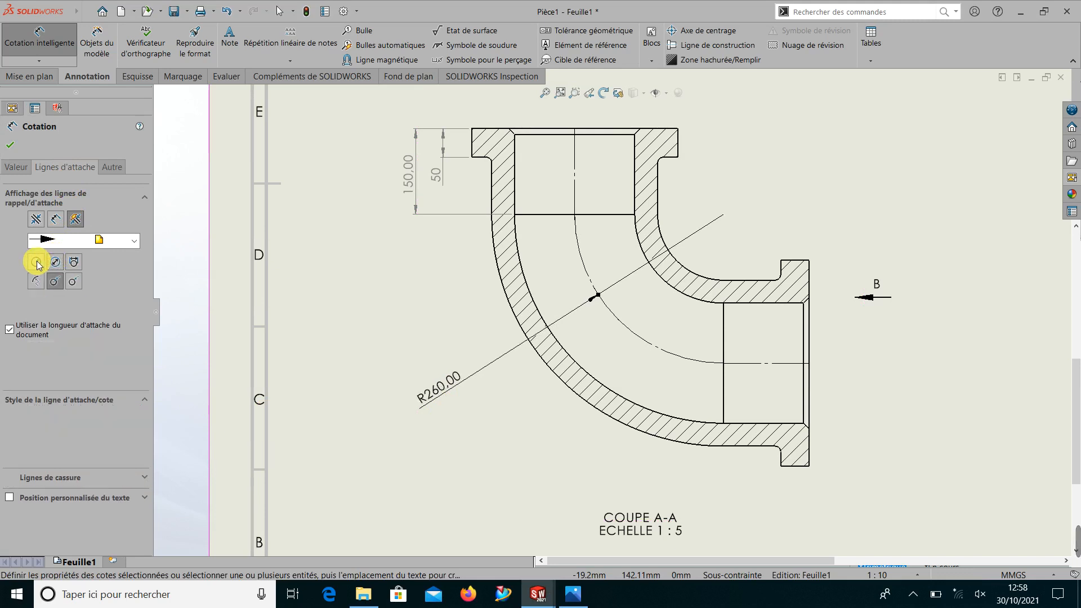
pyautogui.click(74, 281)
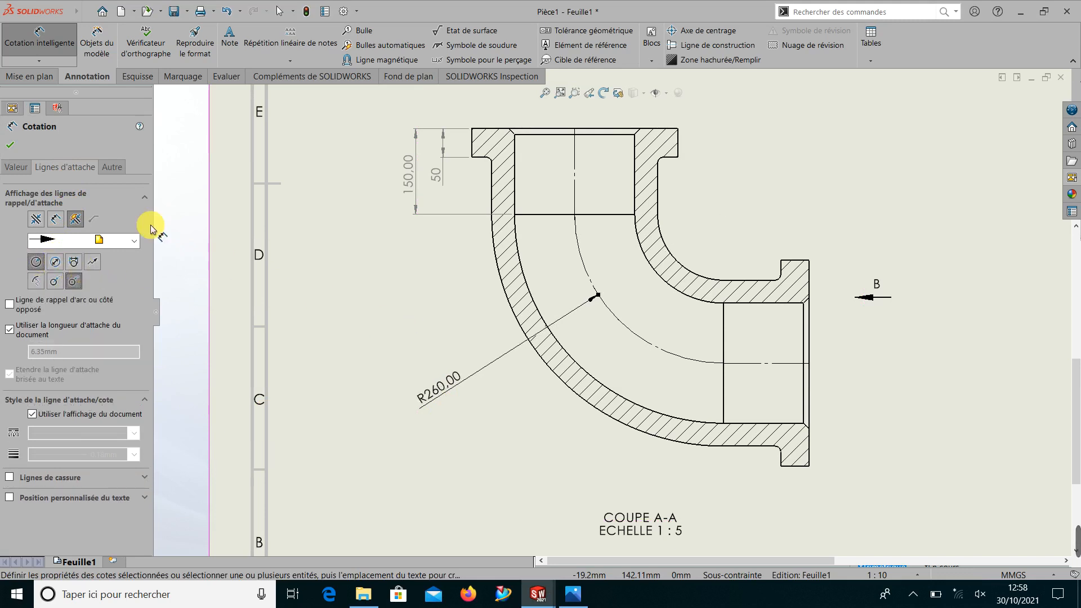
pyautogui.click(12, 148)
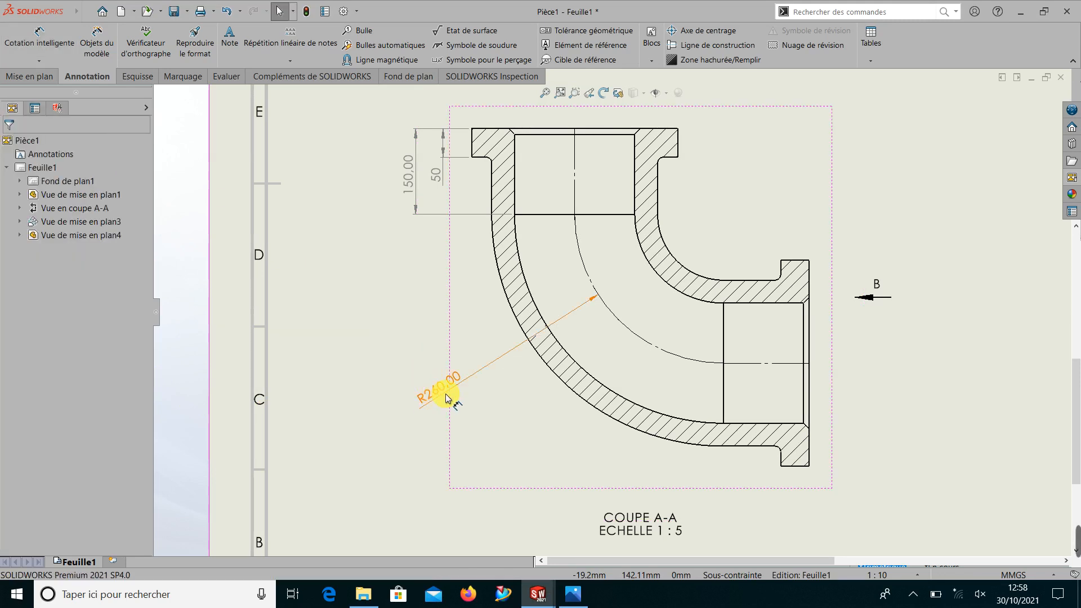
pyautogui.moveTo(448, 401); pyautogui.dragTo(475, 369)
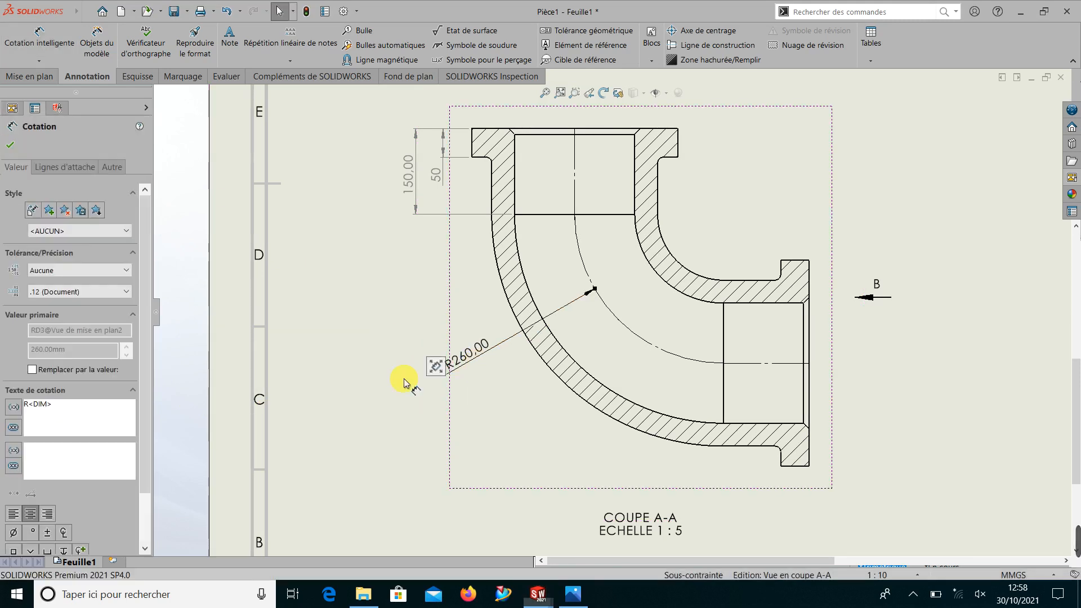
# - Dimension the horizontal pipe end's length from the outer flange face to the bend, placing it below section view A-A
pyautogui.scroll(2, 561, 392)
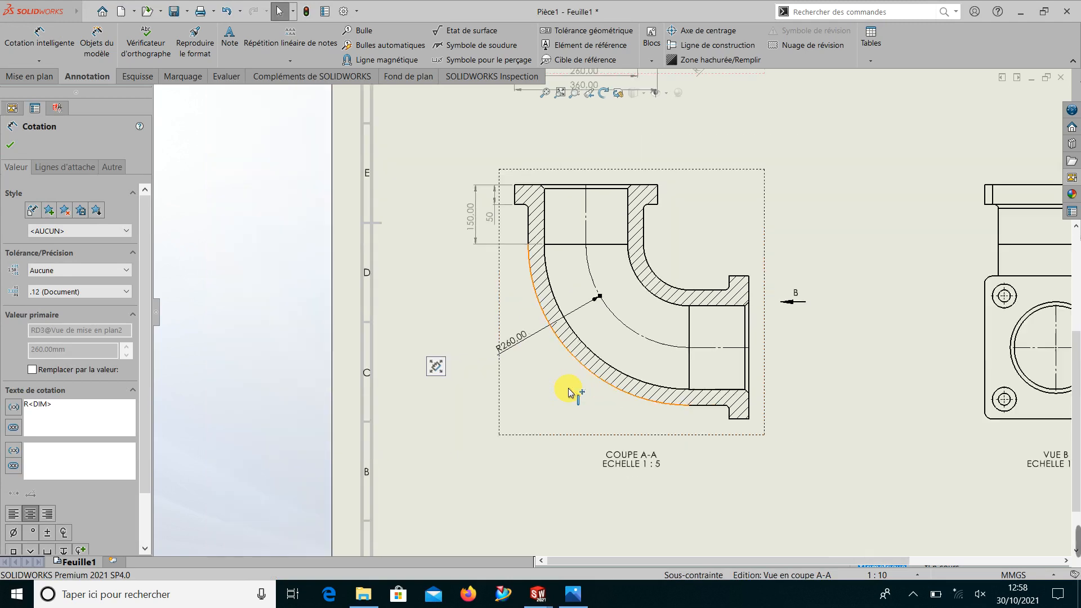
pyautogui.scroll(-2, 676, 372)
pyautogui.scroll(-3, 817, 345)
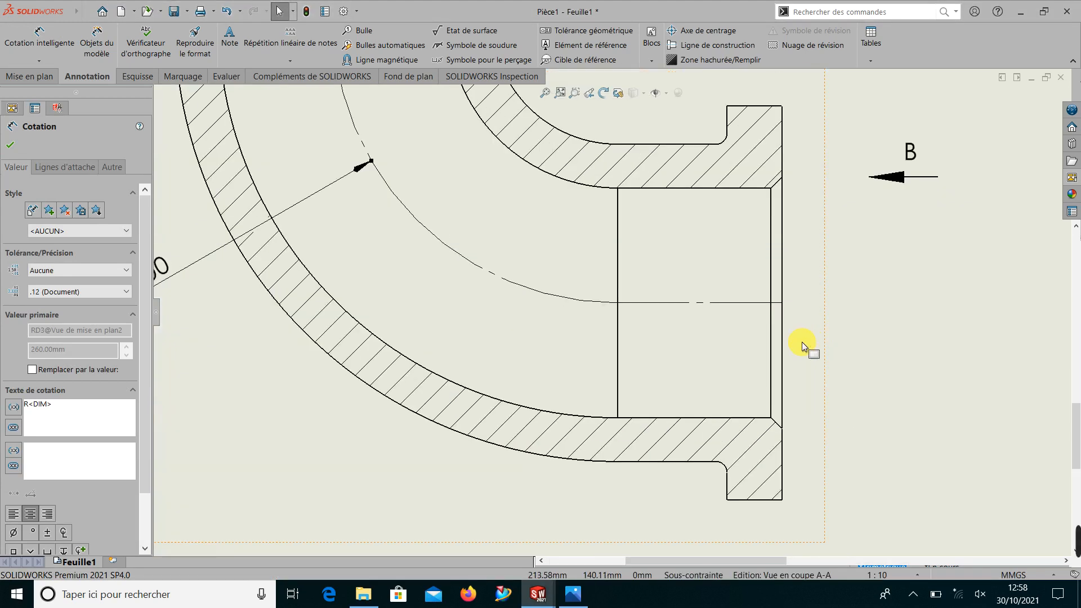
pyautogui.click(51, 45)
pyautogui.click(782, 279)
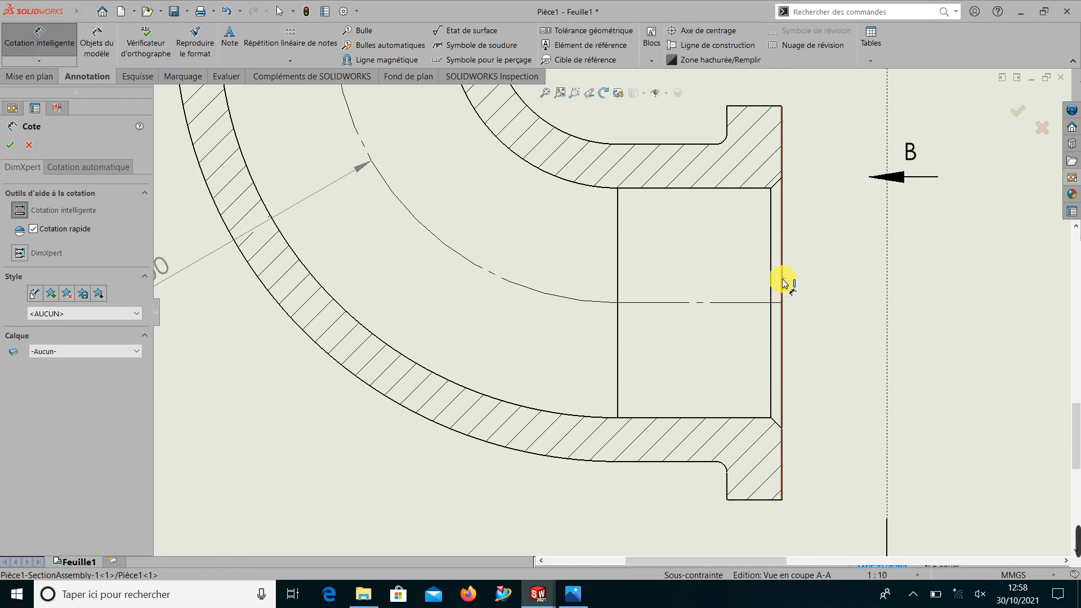
pyautogui.click(618, 286)
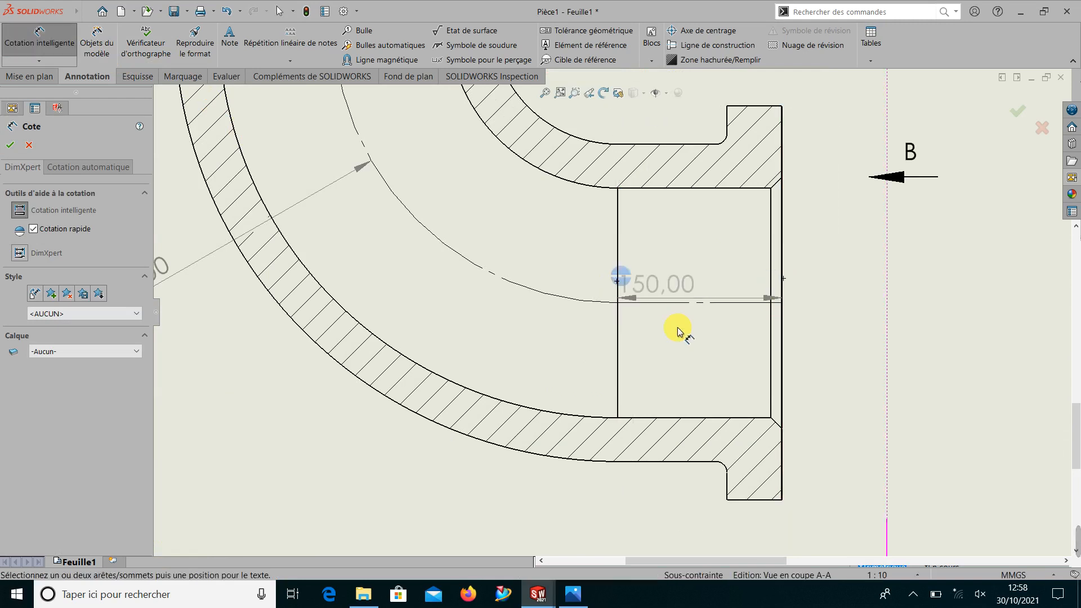
pyautogui.scroll(3, 687, 338)
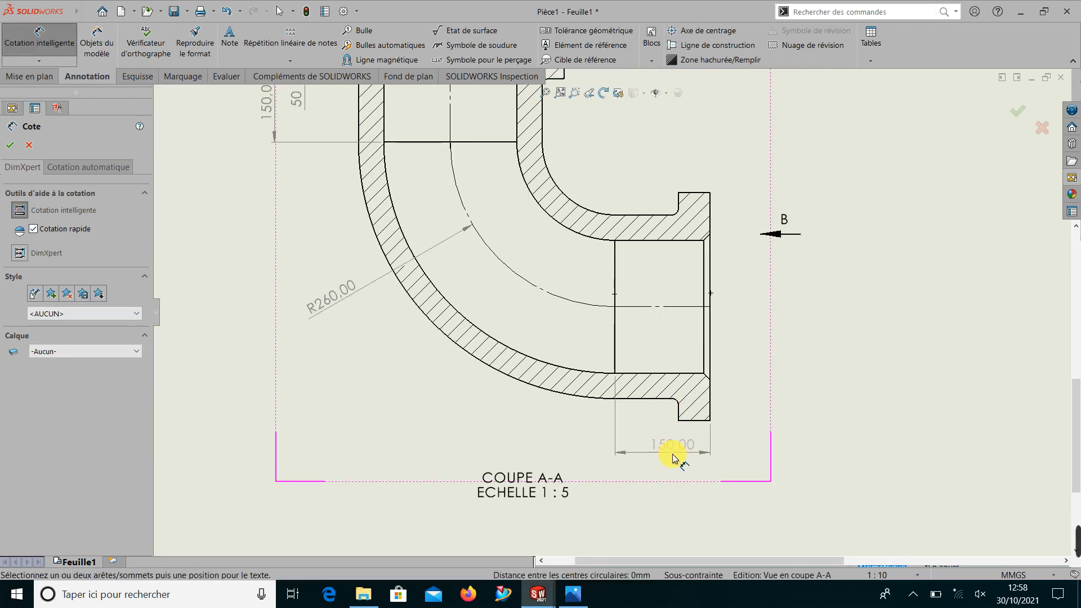
pyautogui.click(664, 479)
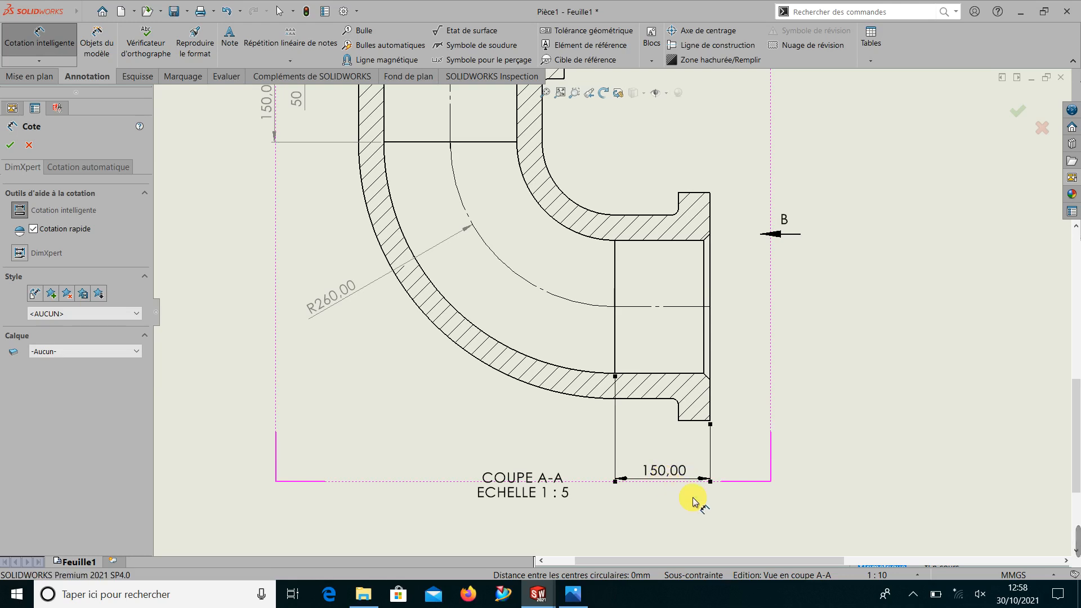
# - Dimension the lower flange's thickness below section view A-A, with the text beside the arrows, and set its precision to none (Aucune)
pyautogui.scroll(-4, 695, 459)
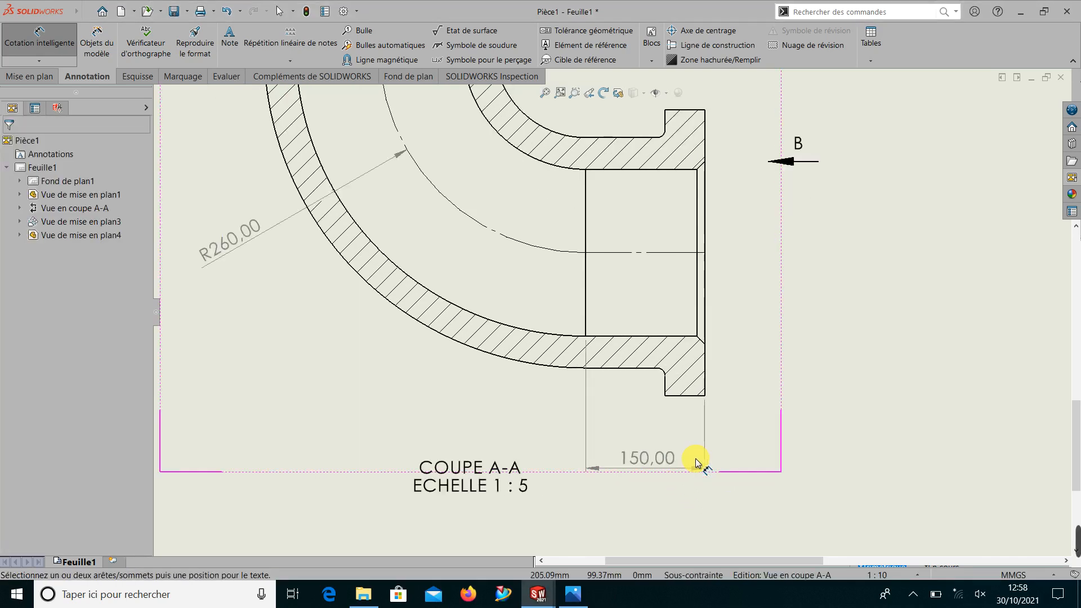
pyautogui.click(662, 343)
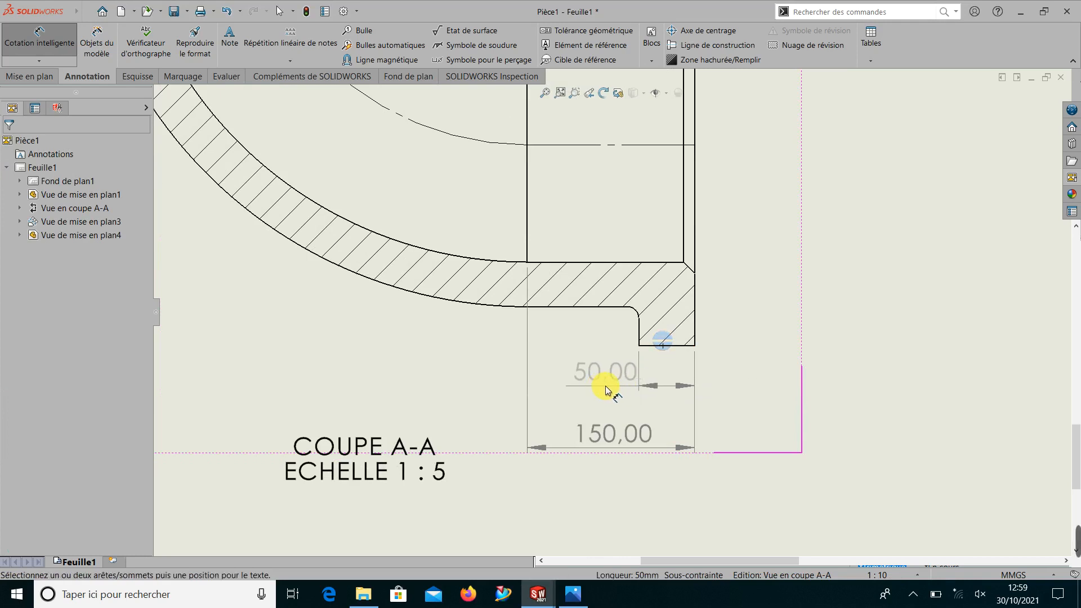
pyautogui.click(607, 389)
pyautogui.click(93, 376)
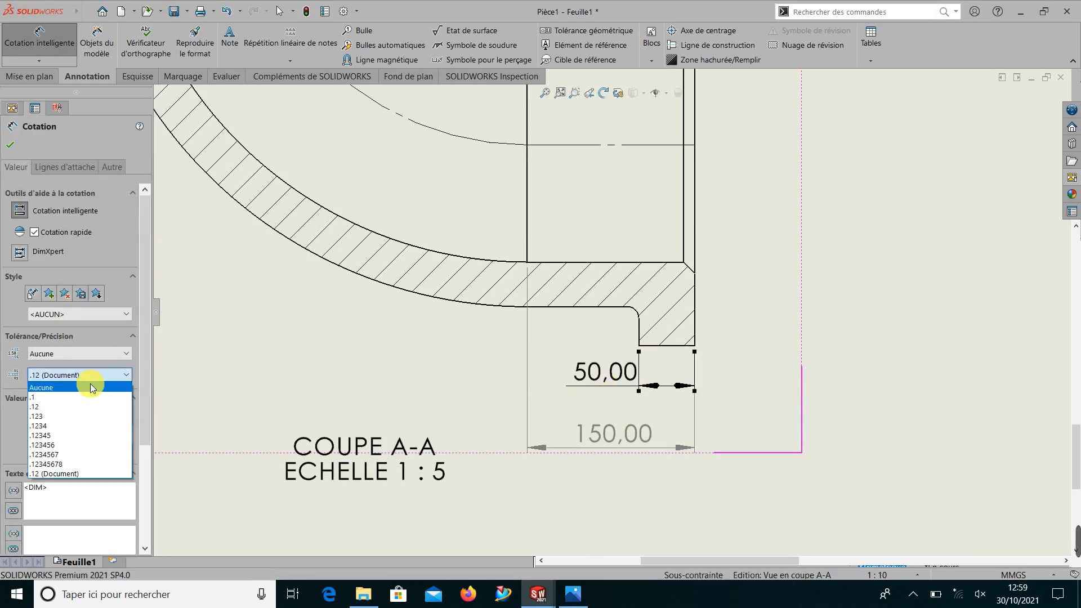
pyautogui.click(89, 389)
pyautogui.click(614, 499)
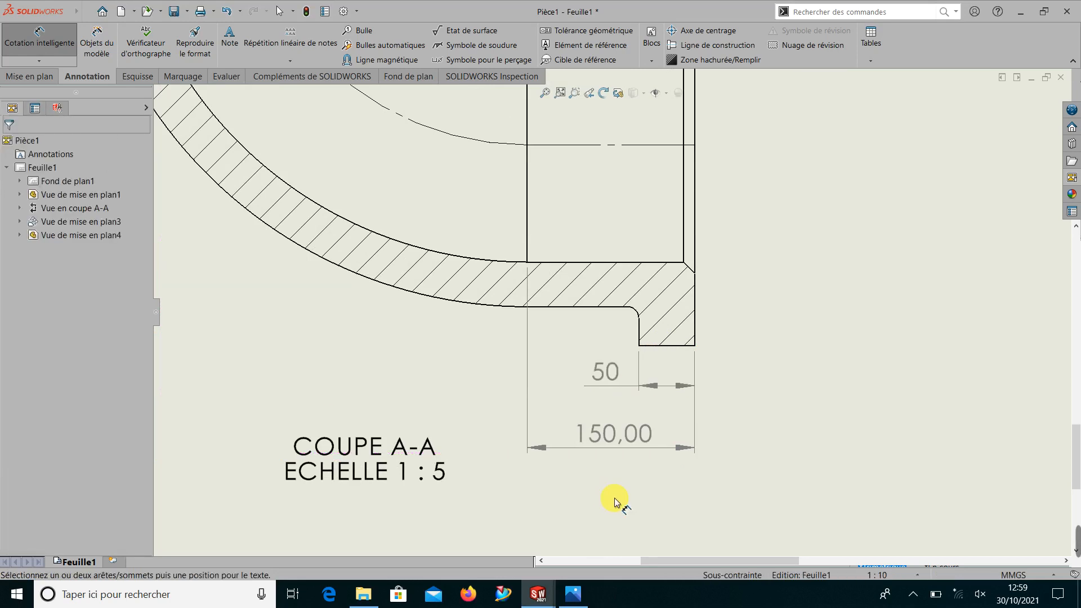
# - Dimension the inner diameter of the horizontal pipe end in section view A-A, placing it outside the flange beyond arrow B
pyautogui.scroll(4, 593, 480)
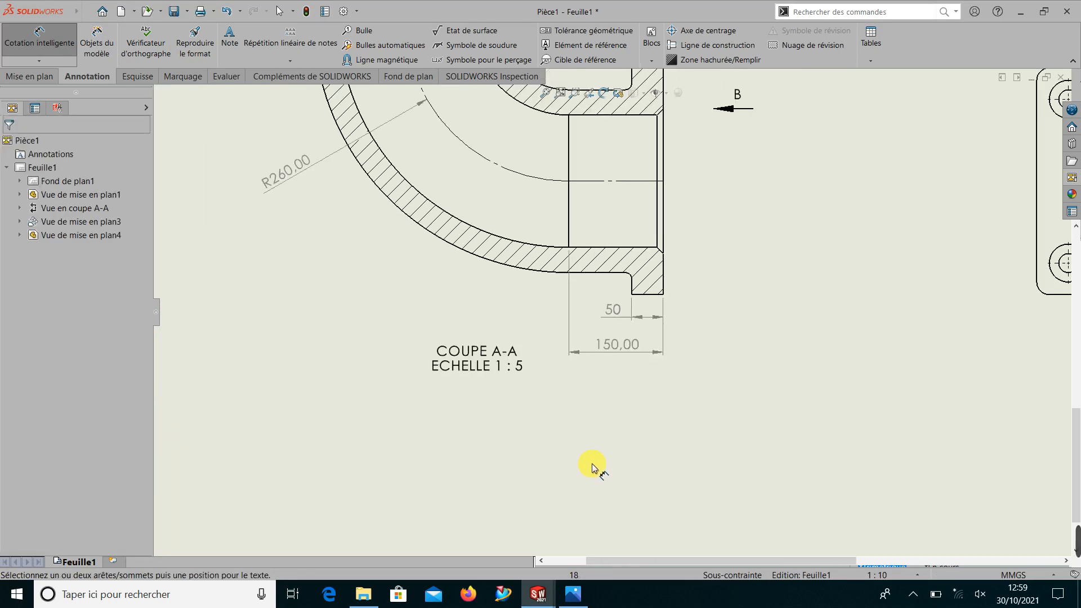
pyautogui.scroll(1, 742, 327)
pyautogui.scroll(-2, 741, 321)
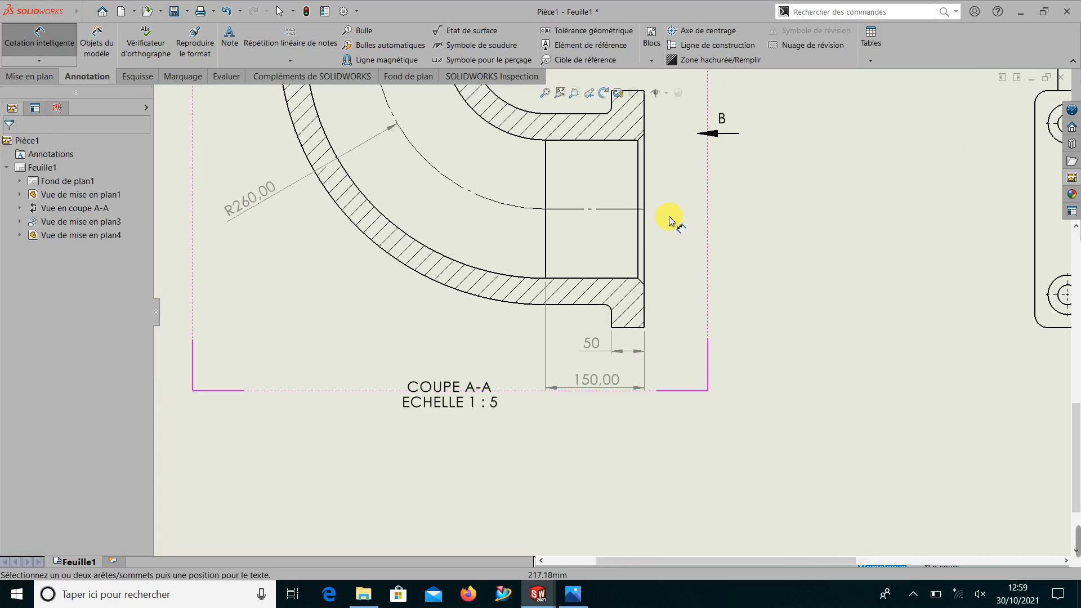
pyautogui.click(629, 279)
pyautogui.click(626, 279)
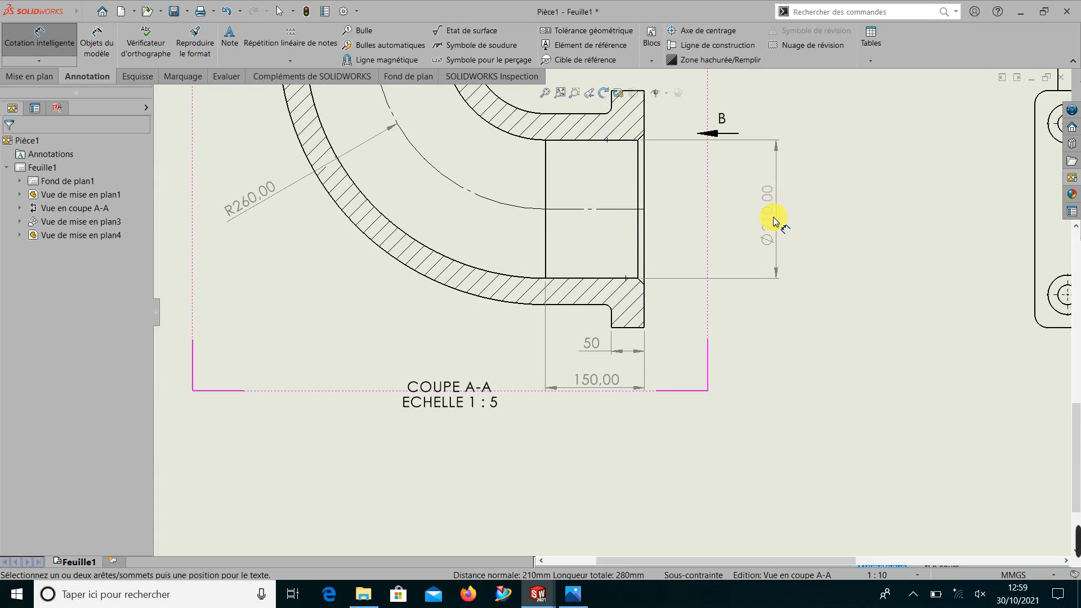
pyautogui.click(774, 220)
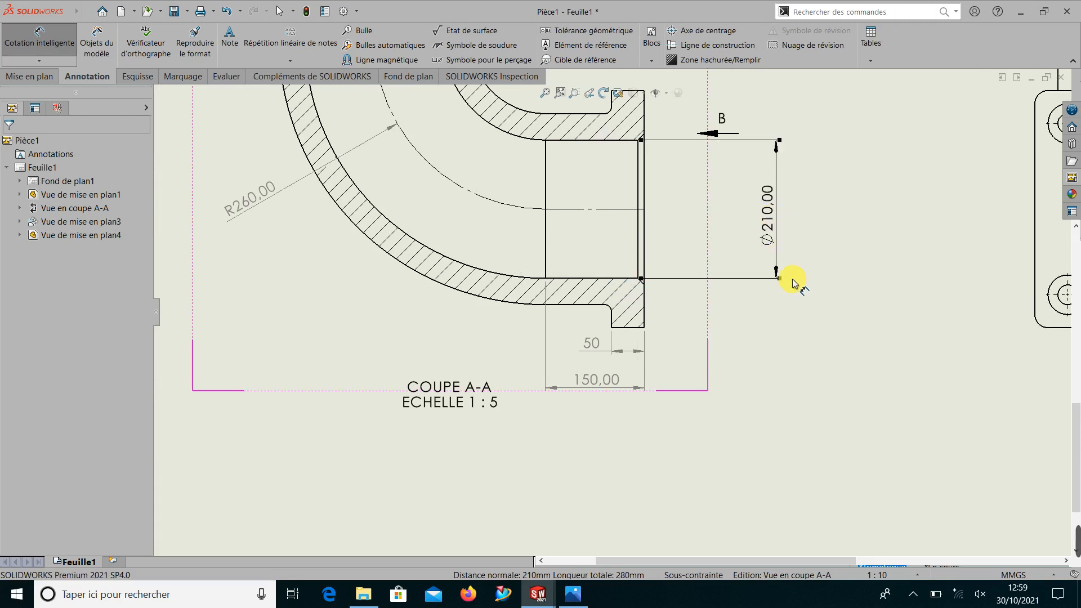
pyautogui.click(805, 326)
# - Dimension the outer diameter of the horizontal pipe end, placing it outside the bore diameter dimension in section view A-A
pyautogui.scroll(2, 802, 326)
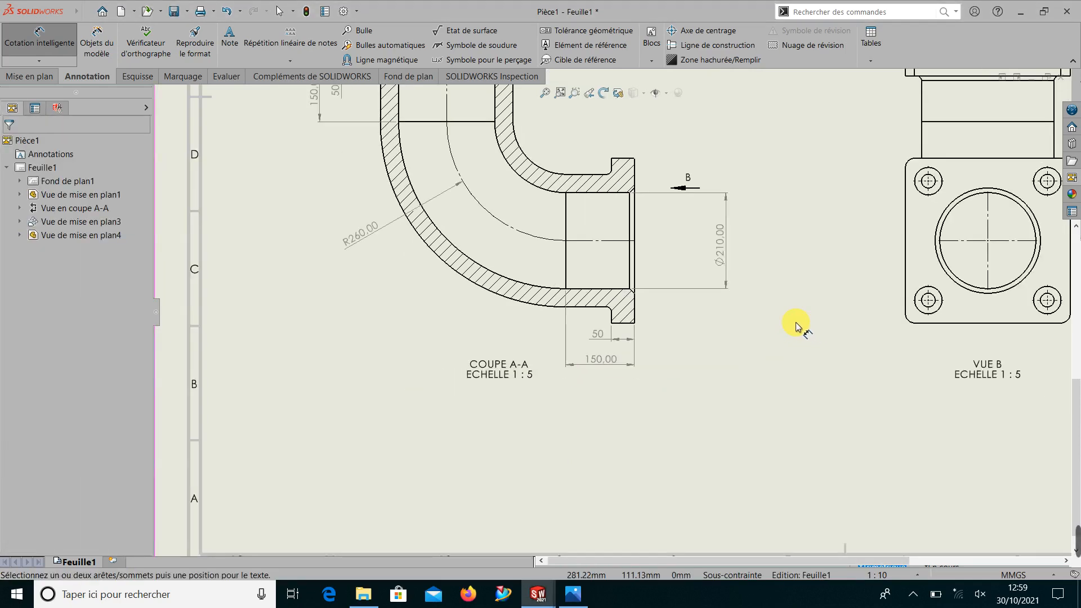
pyautogui.click(600, 175)
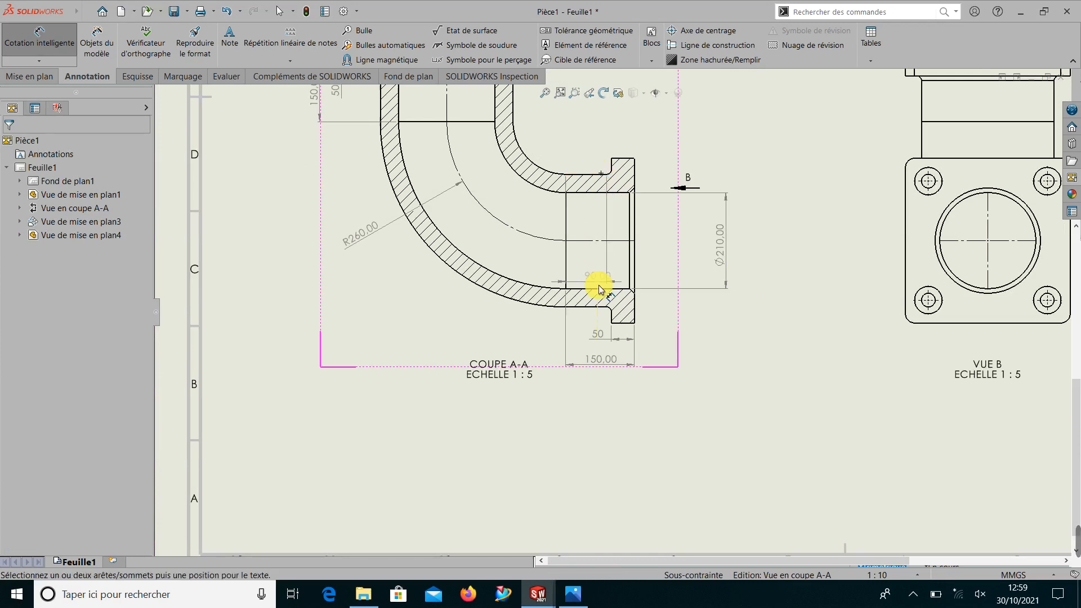
pyautogui.click(596, 307)
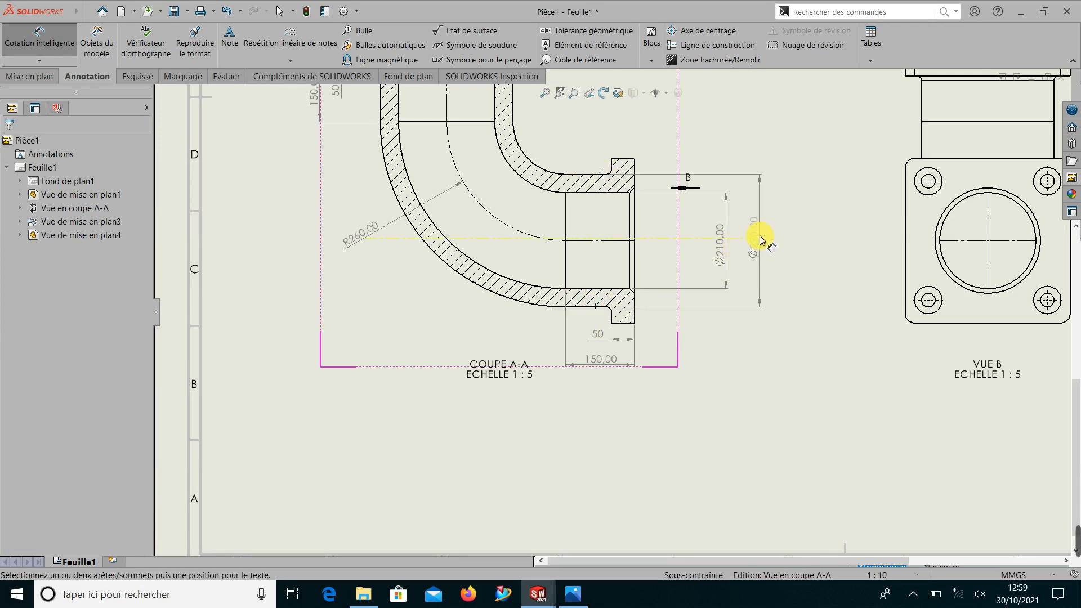
pyautogui.click(763, 242)
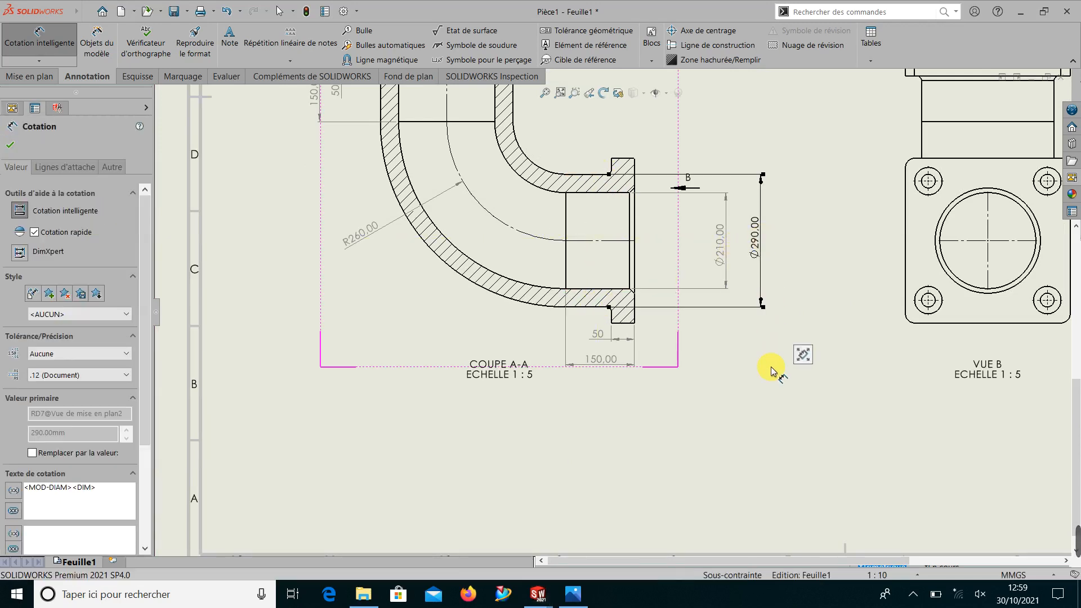
pyautogui.click(772, 371)
# - Dimension the upper right corner radius of the square flange in view B and override its value with 4x20
pyautogui.press('f')
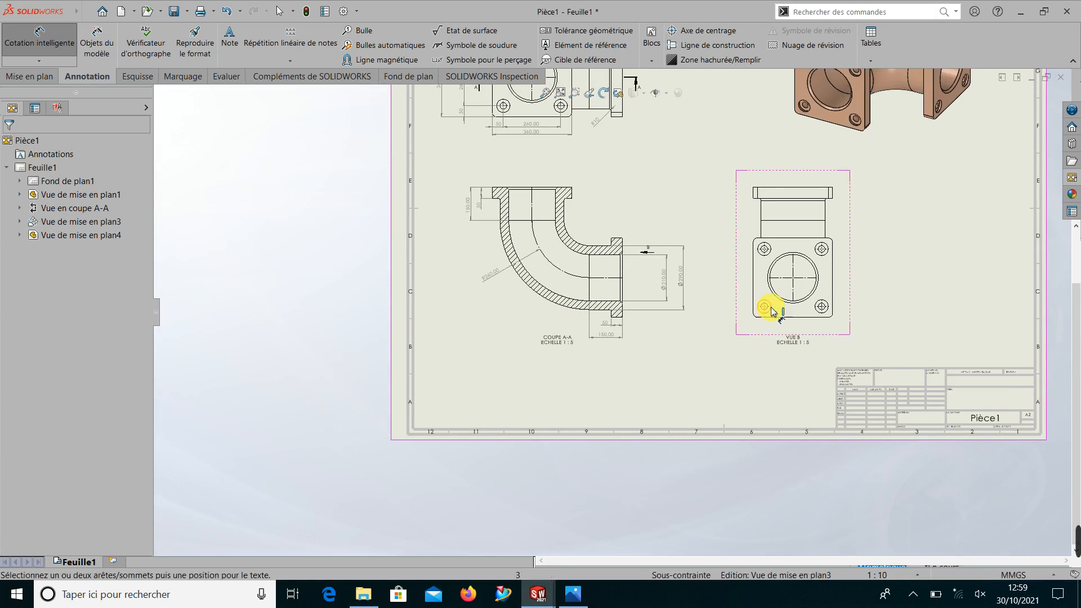
pyautogui.scroll(-5, 877, 245)
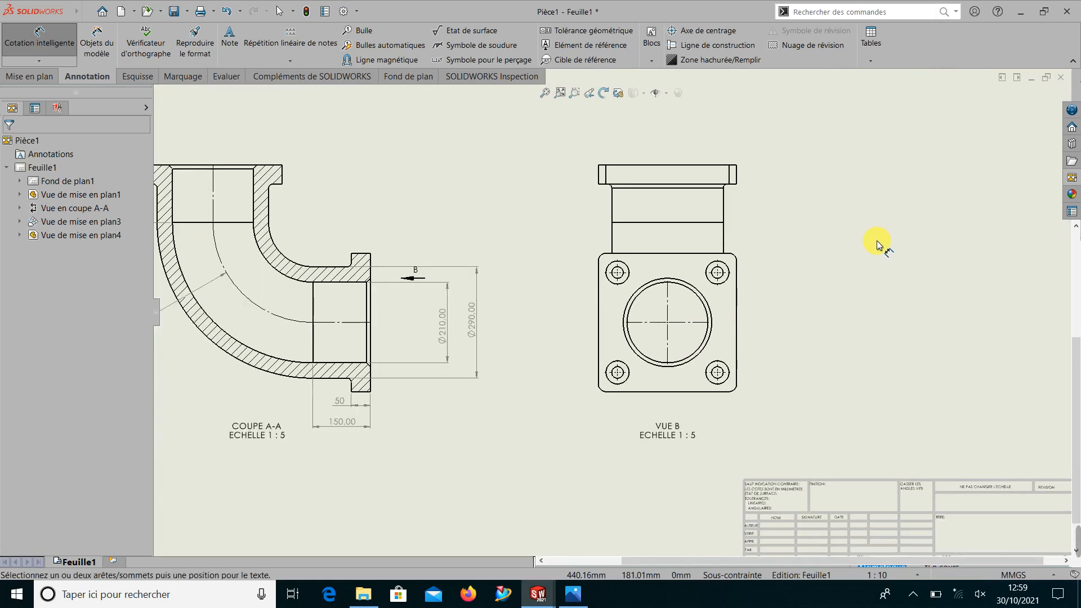
pyautogui.scroll(-2, 715, 278)
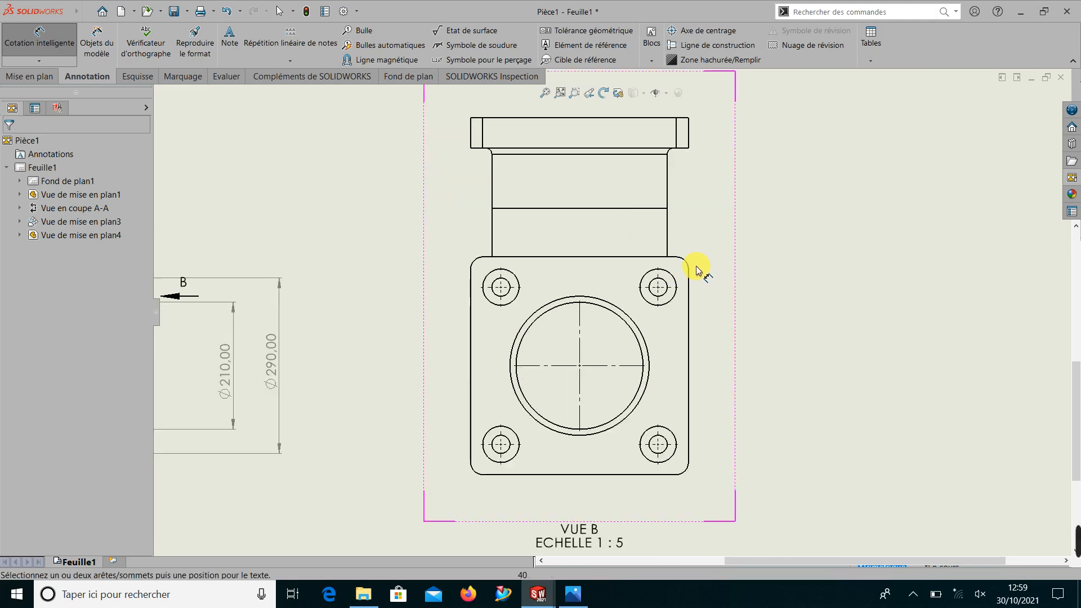
pyautogui.click(686, 263)
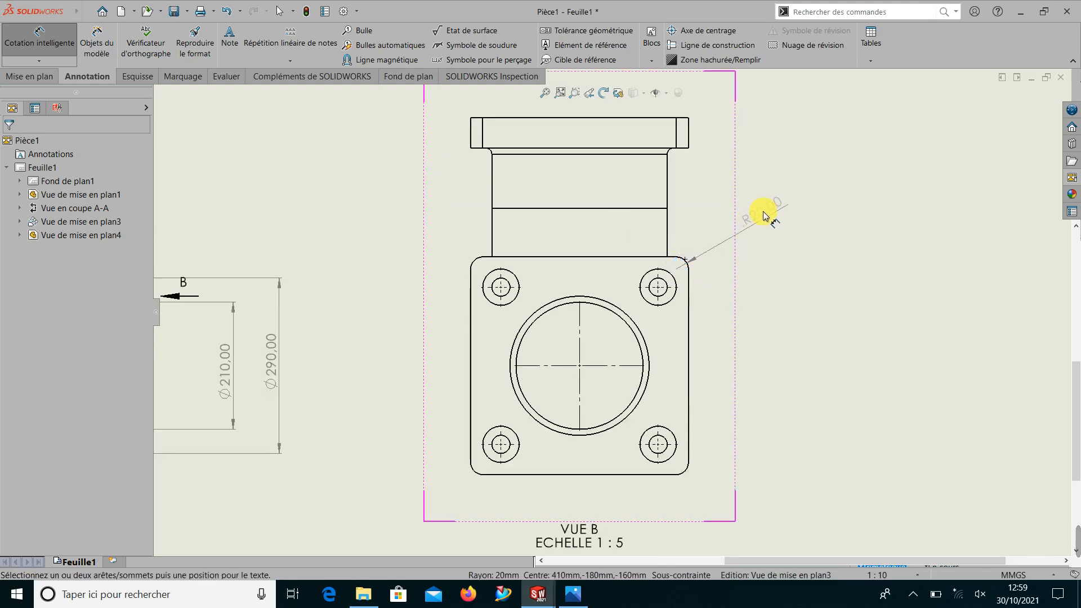
pyautogui.click(751, 214)
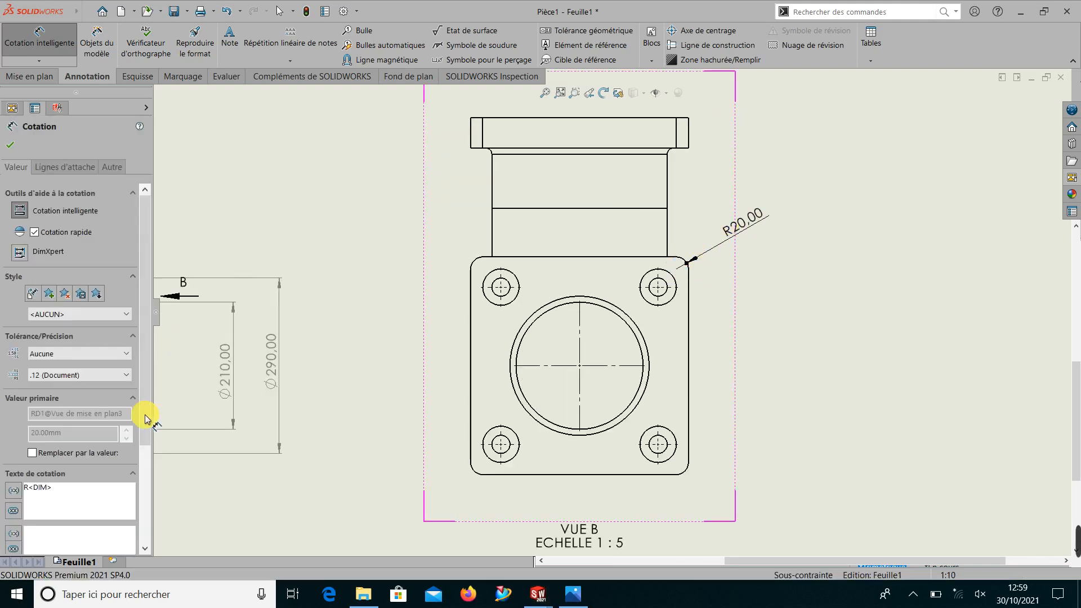
pyautogui.click(33, 453)
pyautogui.click(30, 479)
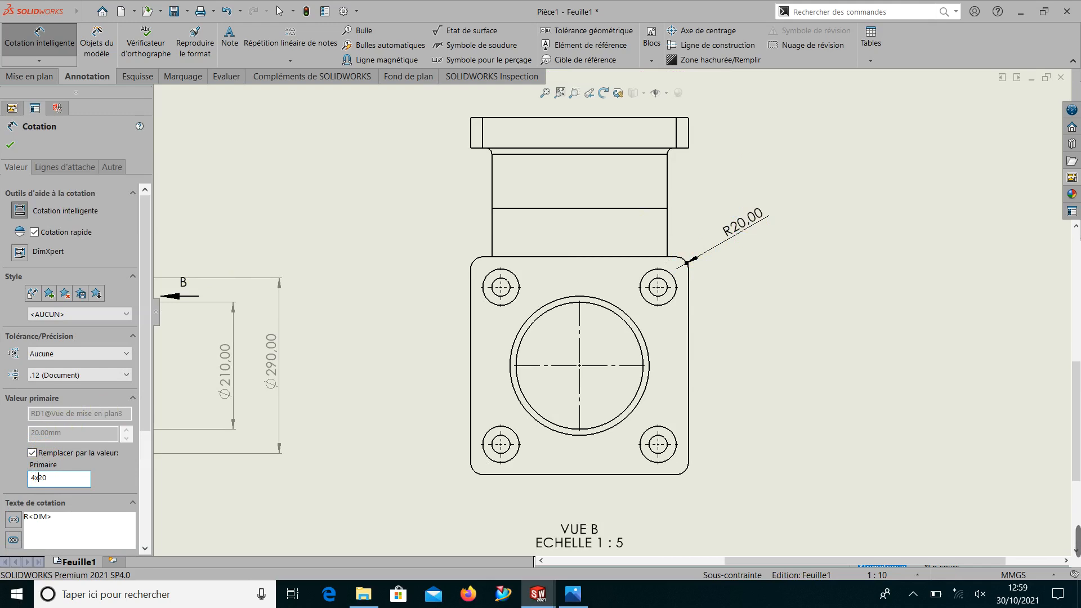
pyautogui.click(16, 147)
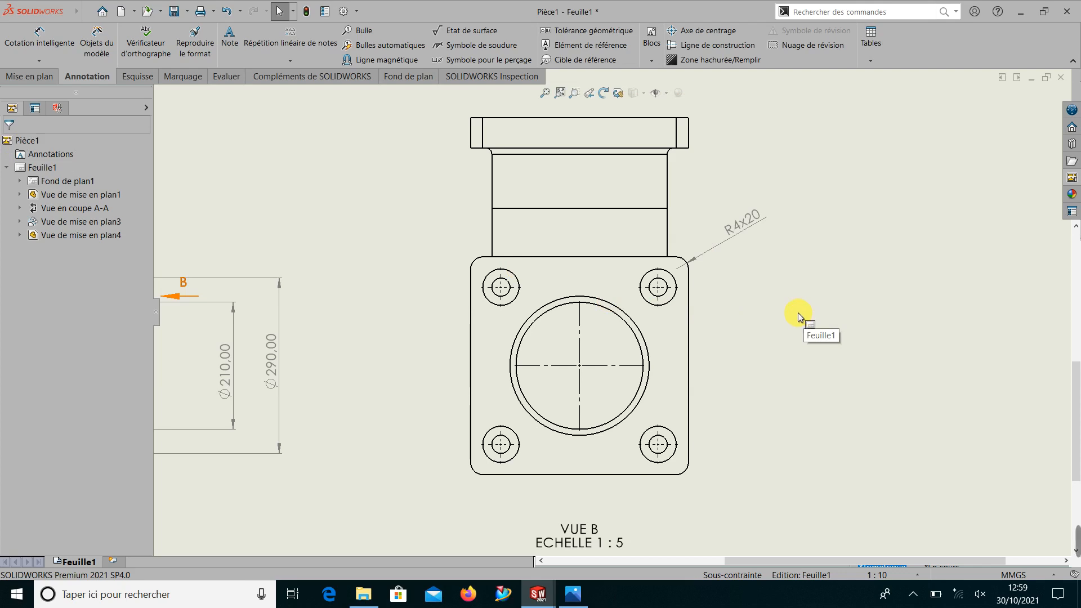
# - Examine the complete sheet to check the dimensions and layout of all four views
pyautogui.press('f')
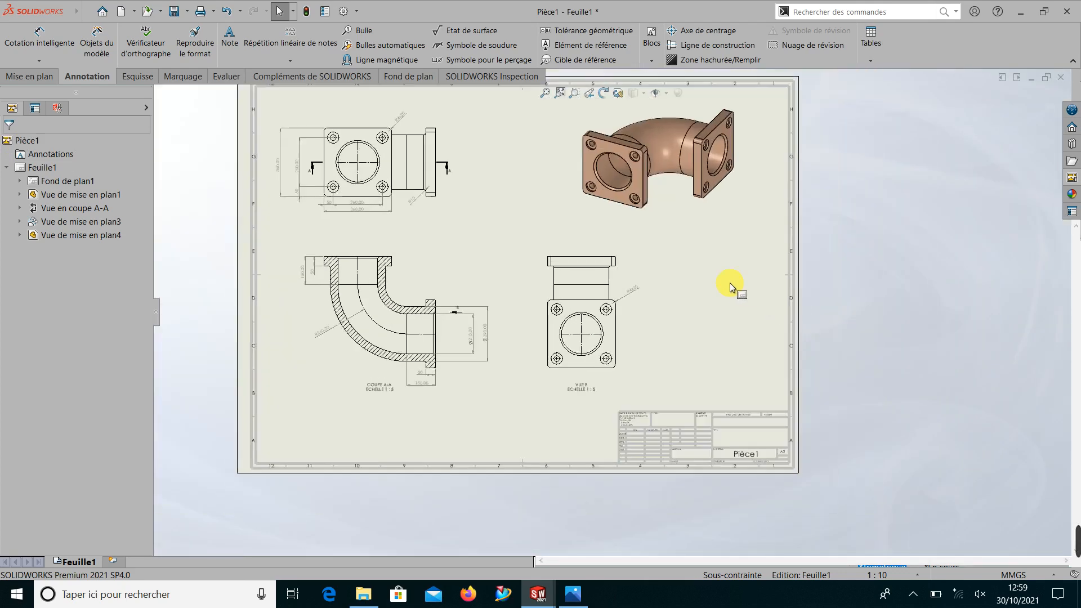
pyautogui.scroll(-2, 694, 268)
pyautogui.scroll(-2, 694, 268)
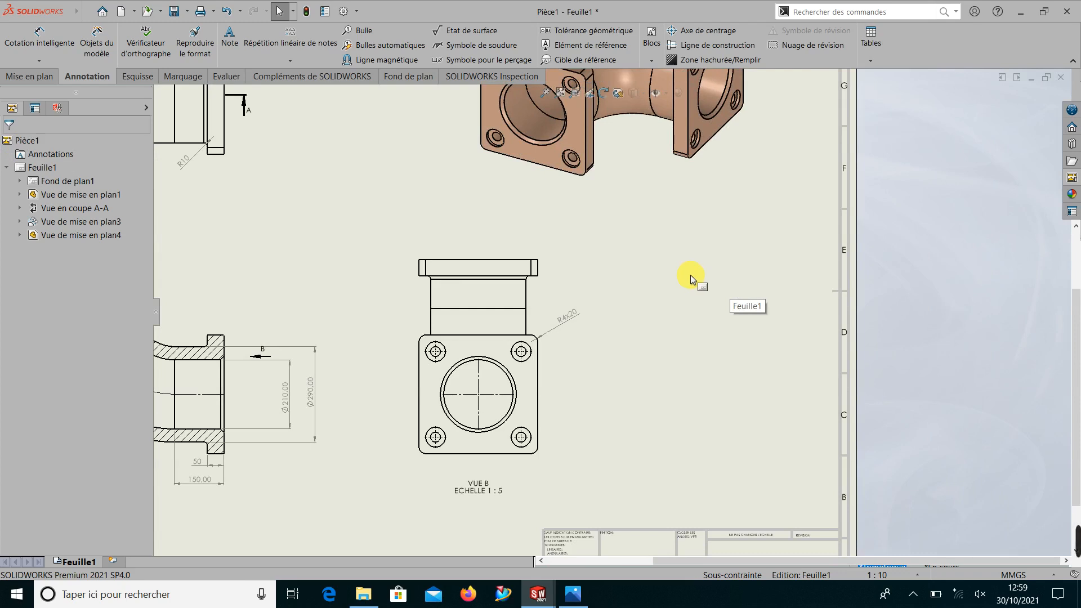
pyautogui.scroll(2, 691, 276)
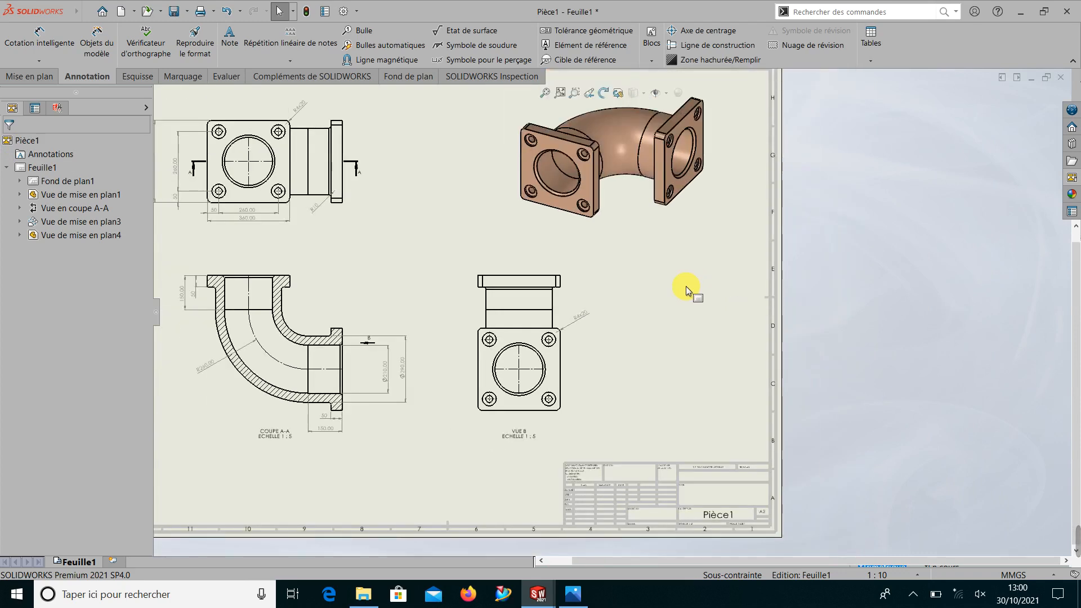
pyautogui.scroll(2, 686, 286)
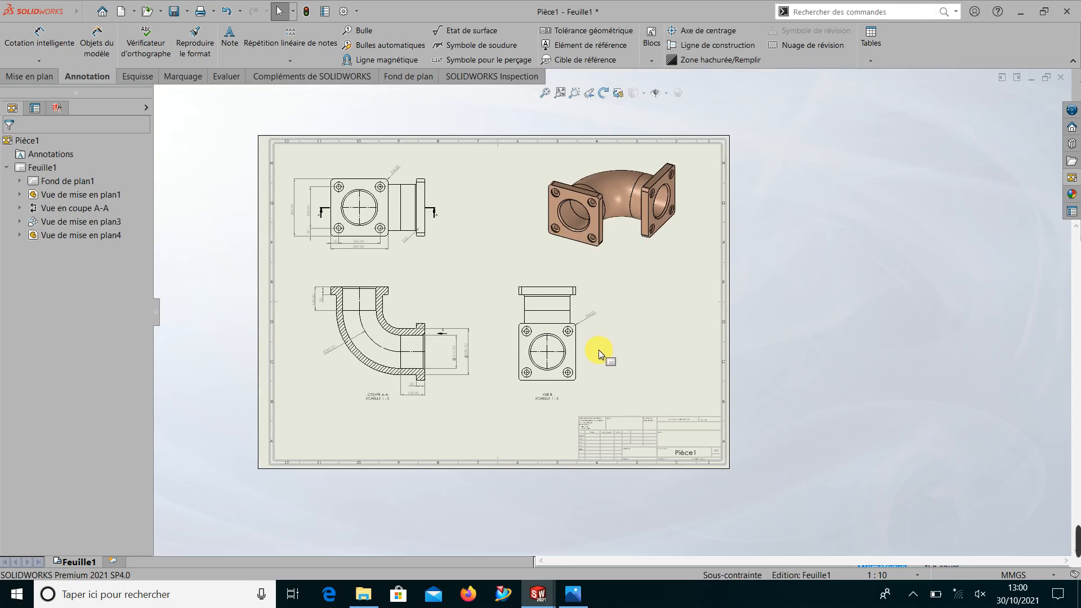
pyautogui.scroll(-3, 598, 350)
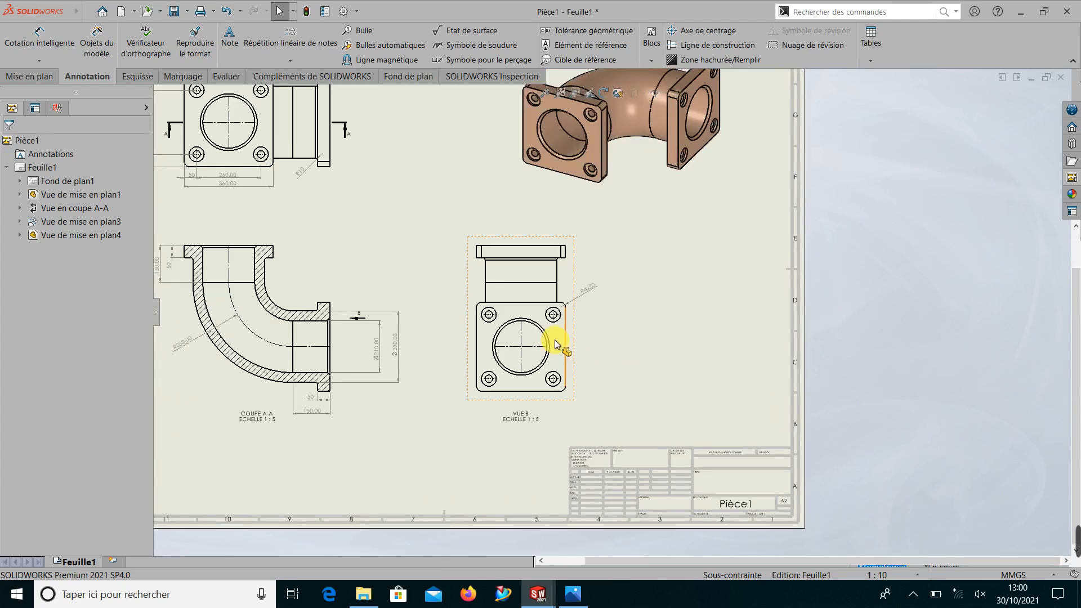
pyautogui.scroll(3, 555, 337)
pyautogui.moveTo(1071, 545)
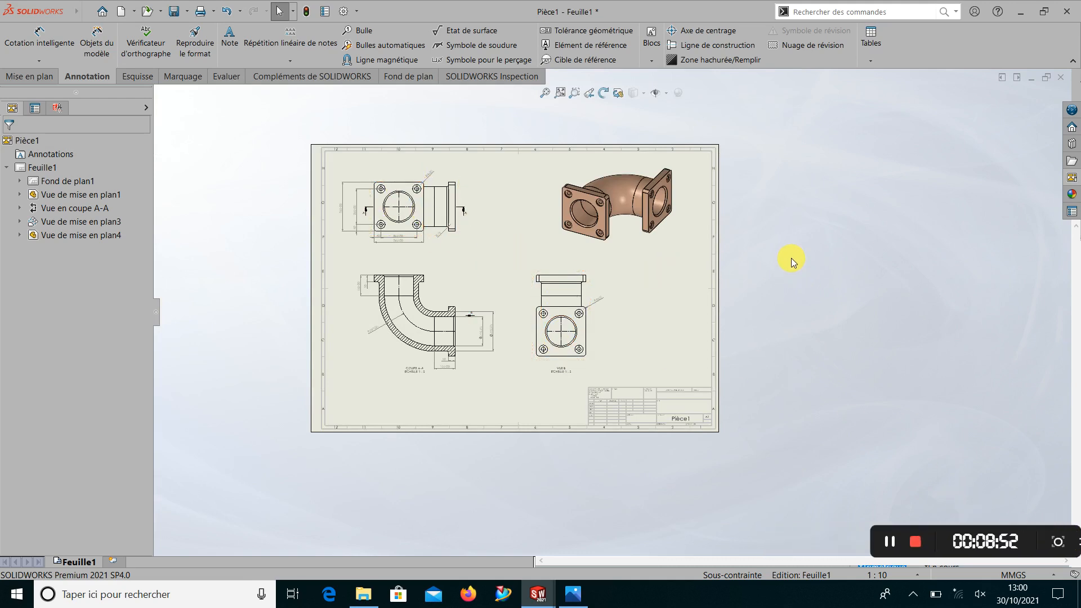
# - Create section view C-C with a vertical cut through the plan view's large bore centre, placed beside that view in the default cutting direction
pyautogui.scroll(-1, 555, 219)
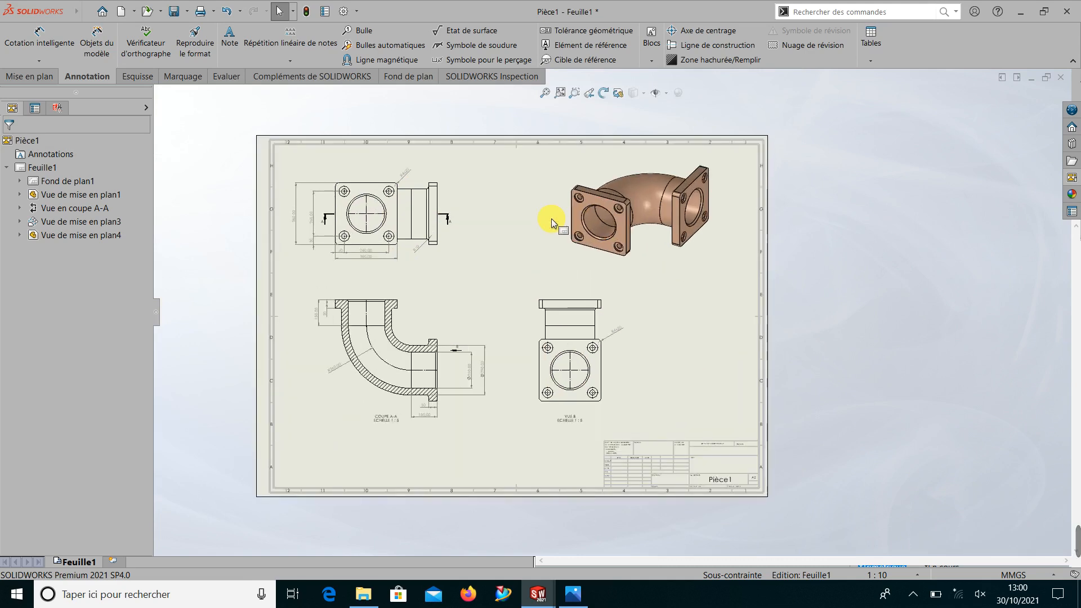
pyautogui.scroll(-1, 552, 222)
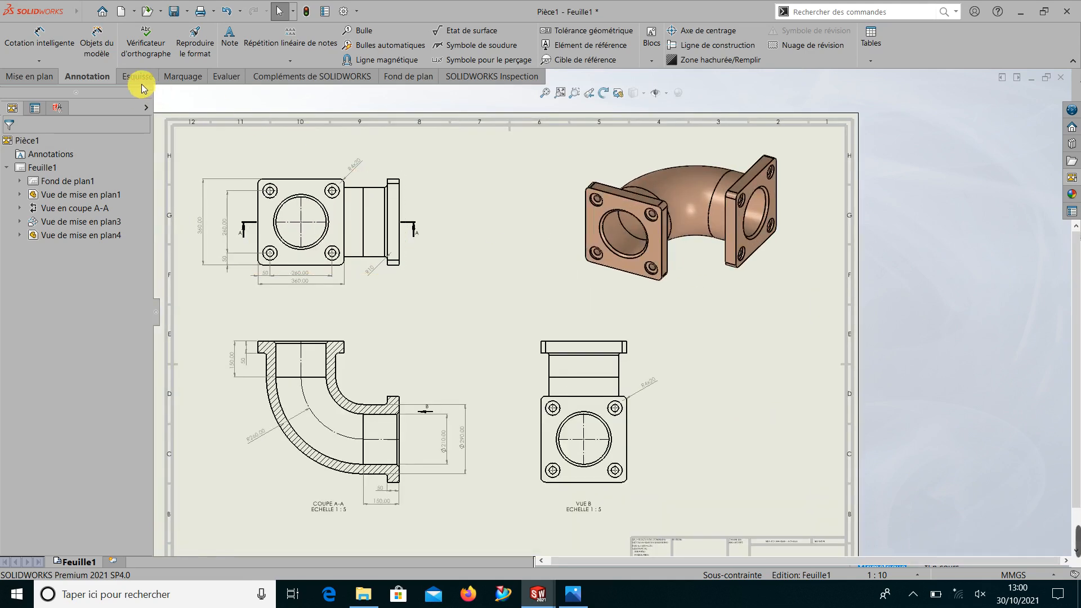
pyautogui.click(33, 77)
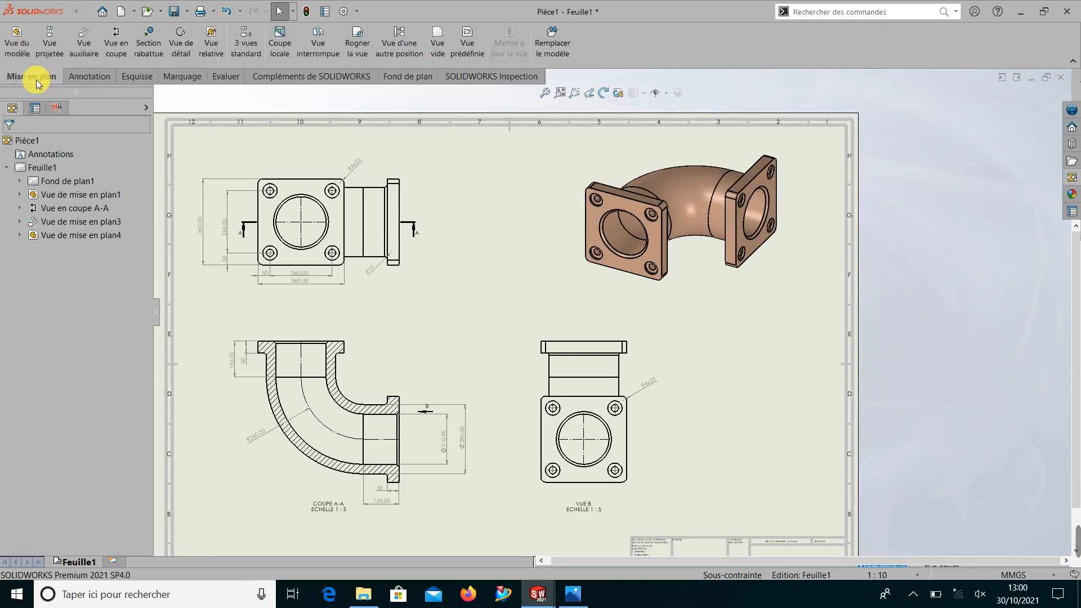
pyautogui.click(124, 51)
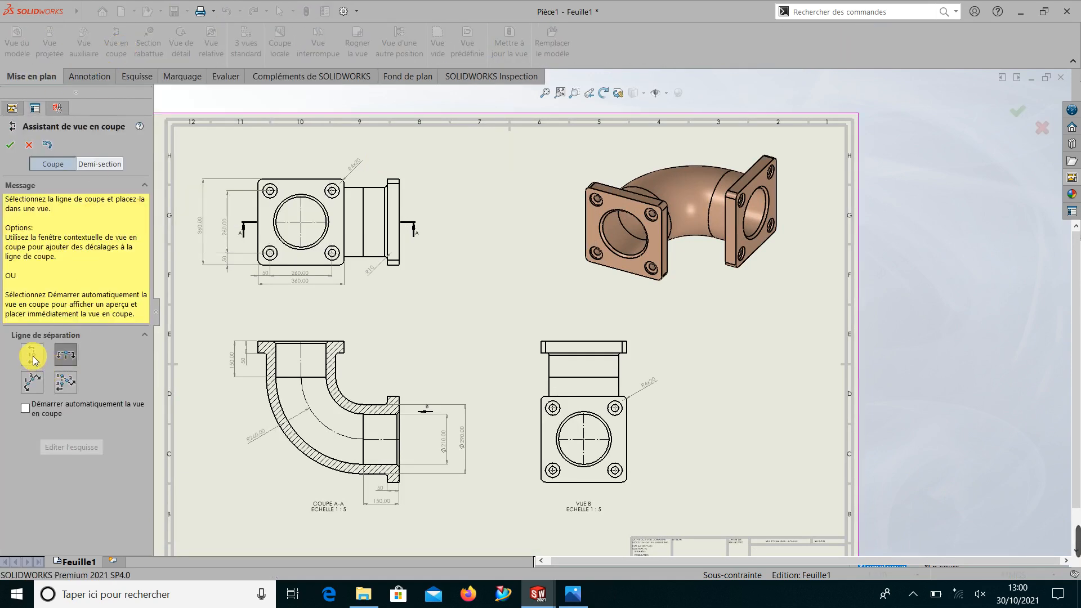
pyautogui.click(31, 353)
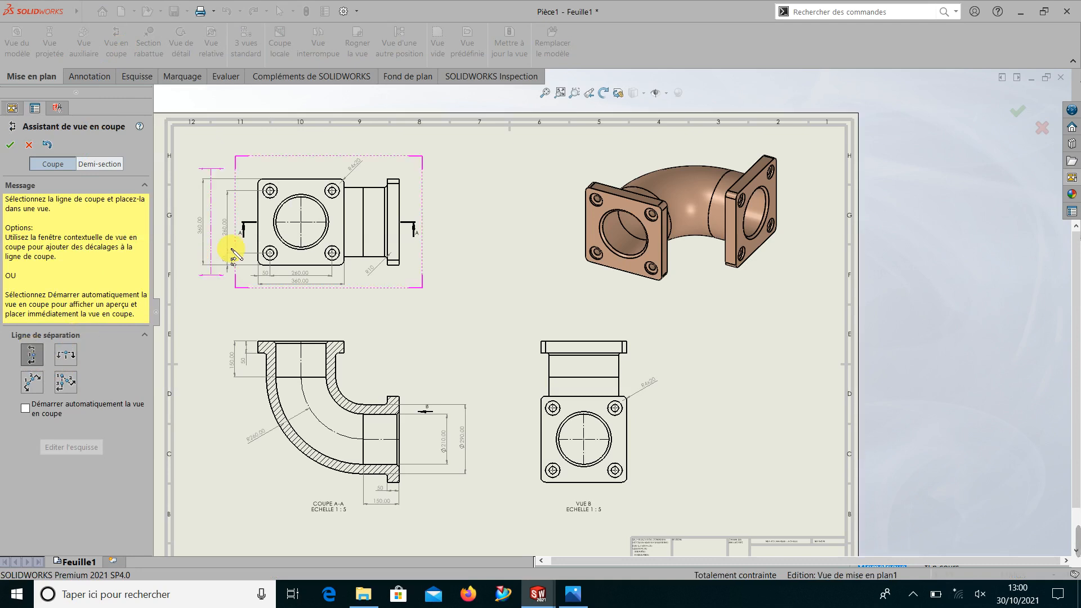
pyautogui.click(303, 226)
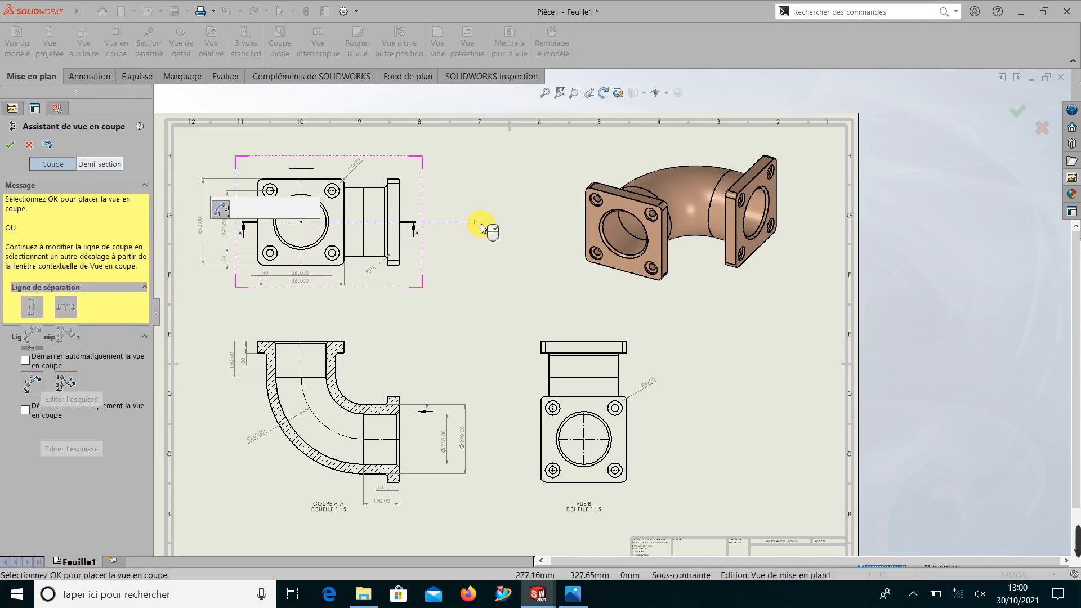
pyautogui.click(11, 145)
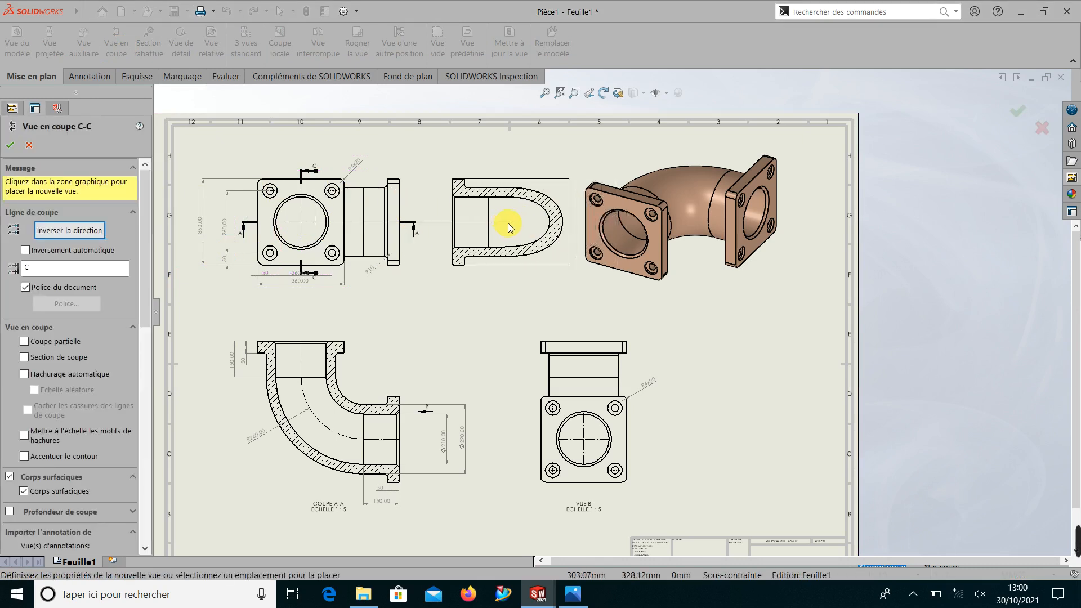
pyautogui.click(501, 223)
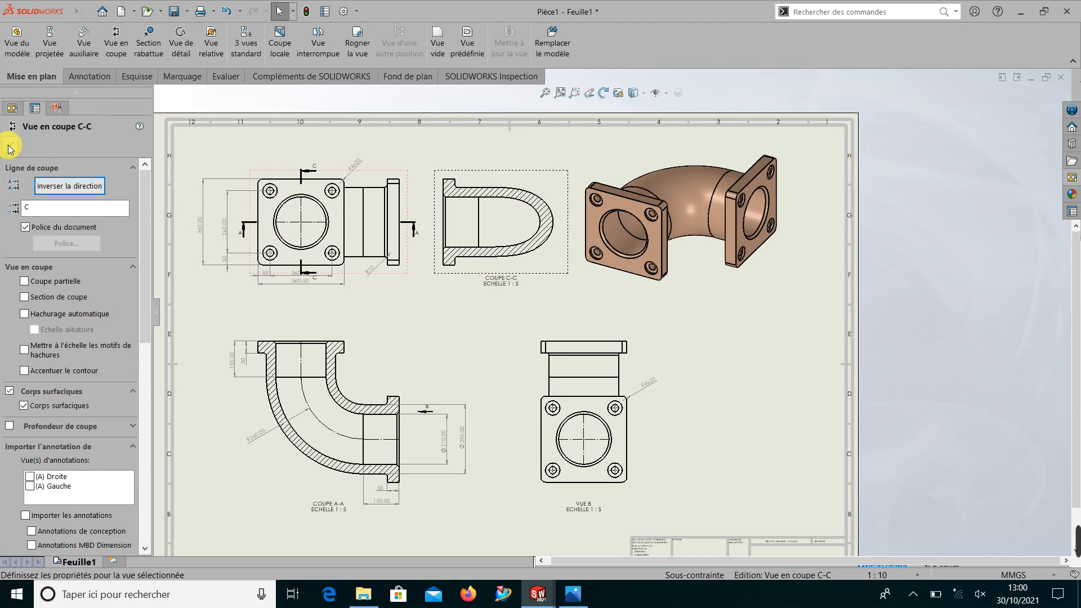
pyautogui.click(63, 186)
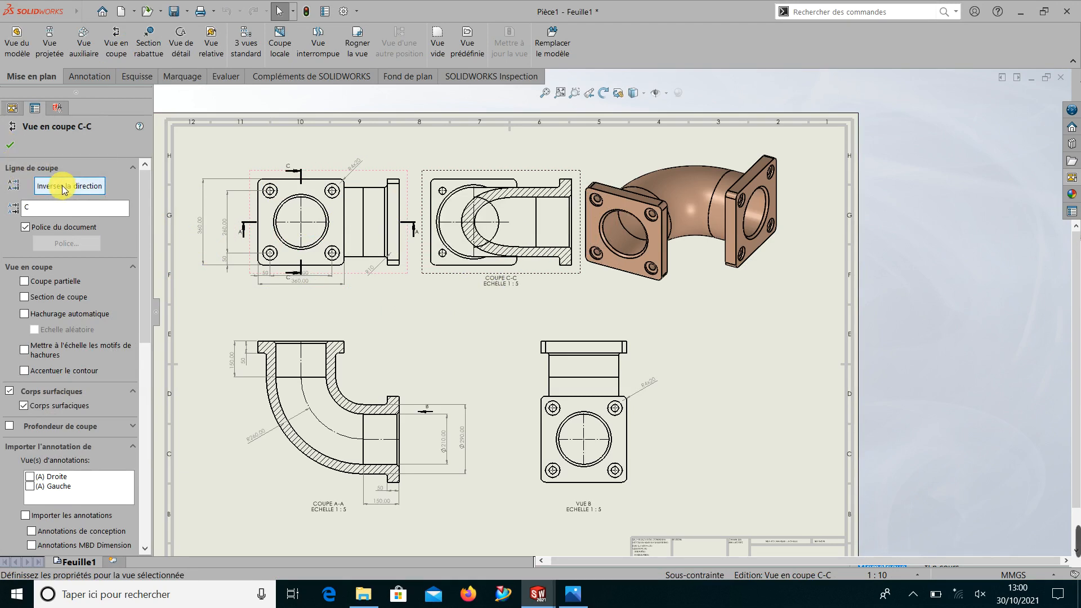
pyautogui.click(64, 186)
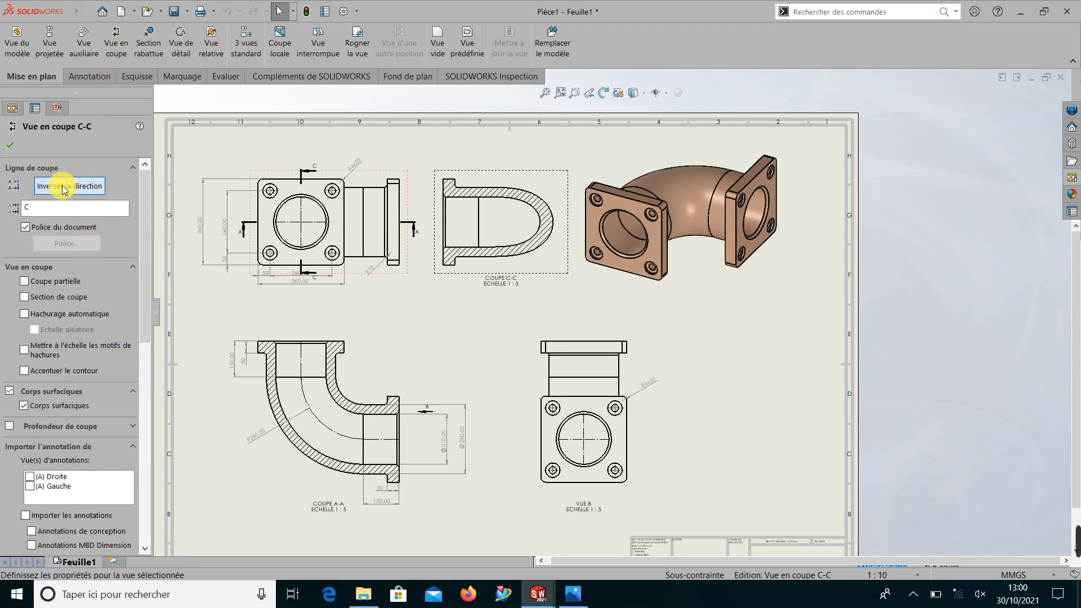
# - Accept section view C-C and review the layout of the complete sheet
pyautogui.click(11, 146)
pyautogui.press('f')
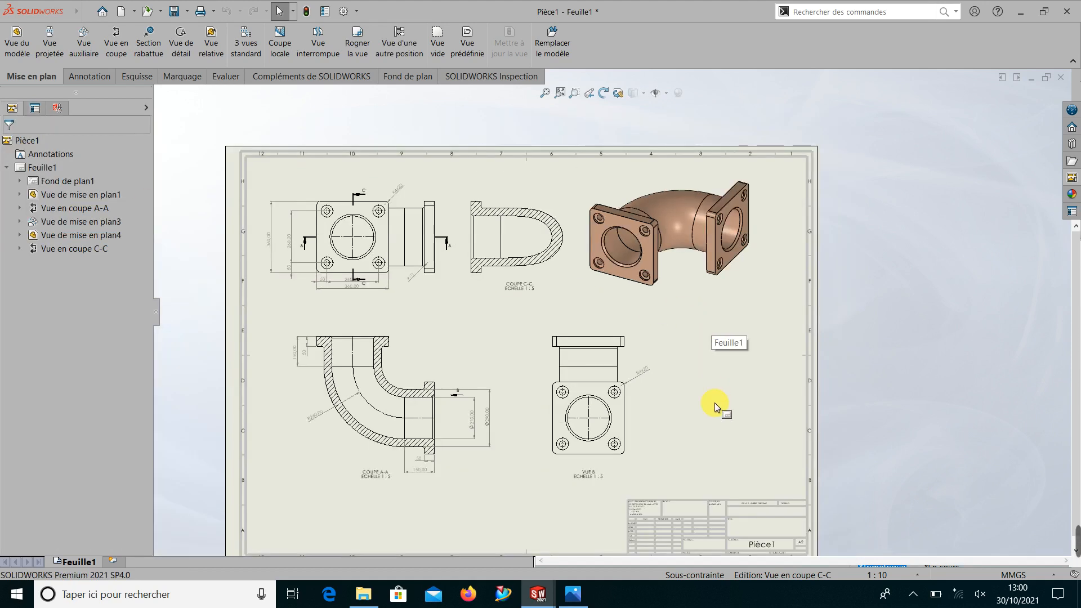
pyautogui.scroll(2, 715, 403)
pyautogui.scroll(-2, 706, 412)
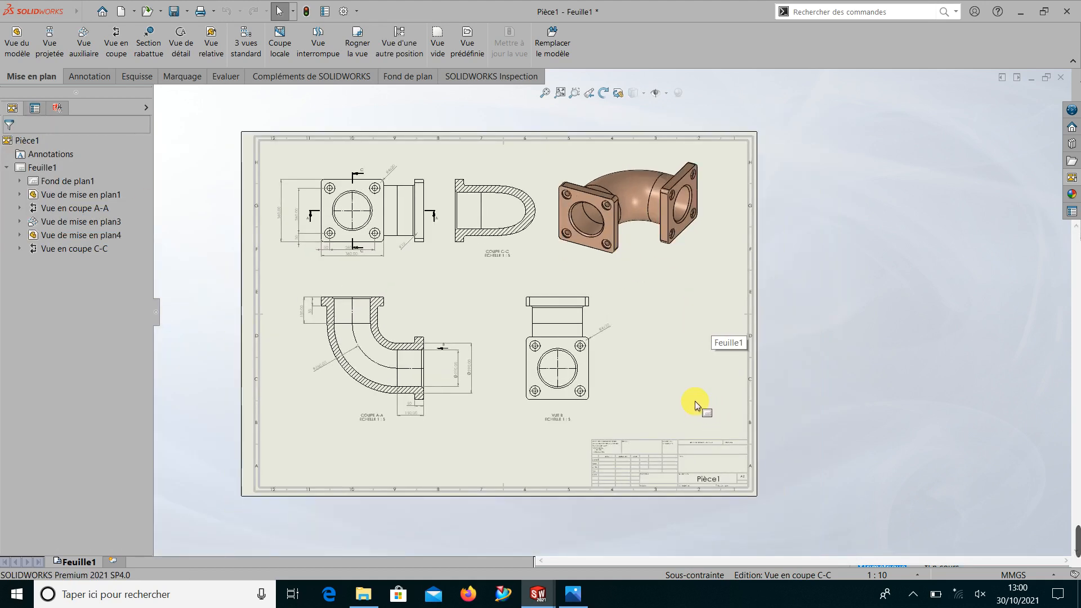
pyautogui.scroll(-1, 696, 403)
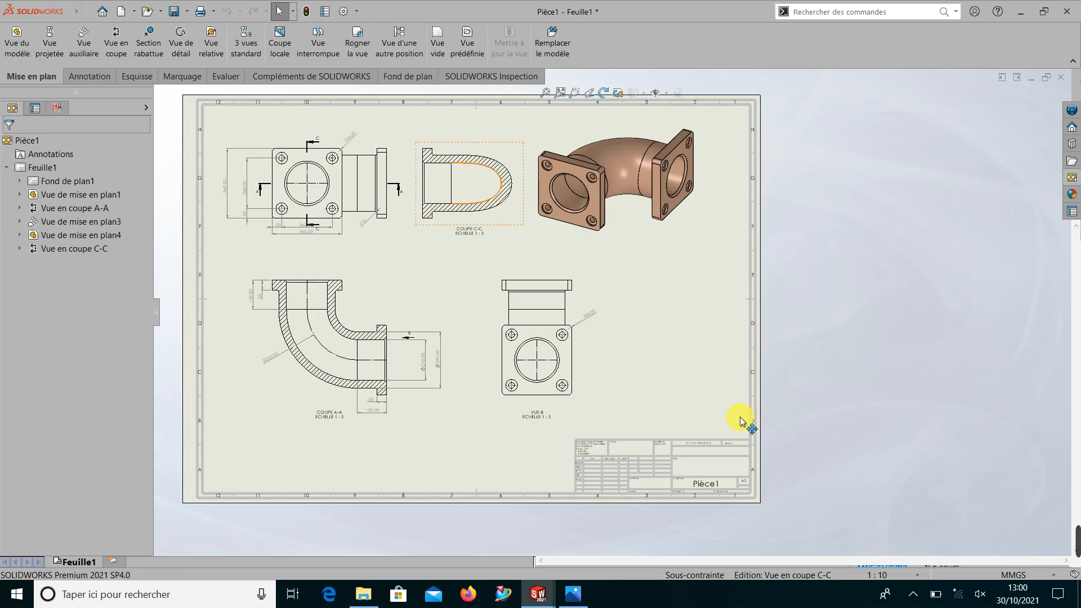
# - Open the sheet format Fond de plan1 for editing at the title block area
pyautogui.scroll(-3, 695, 479)
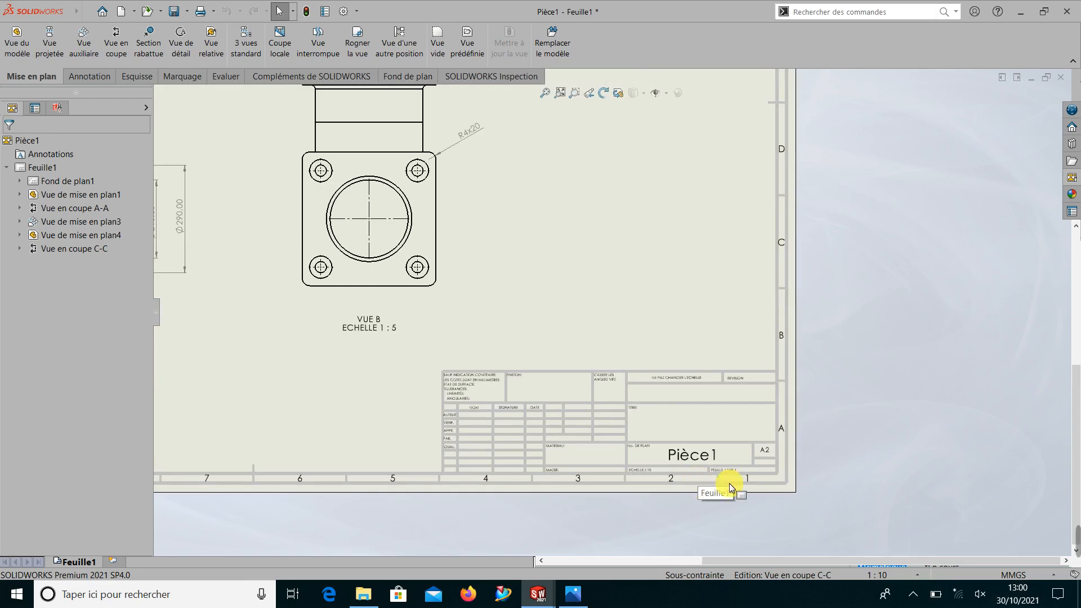
pyautogui.click(48, 188)
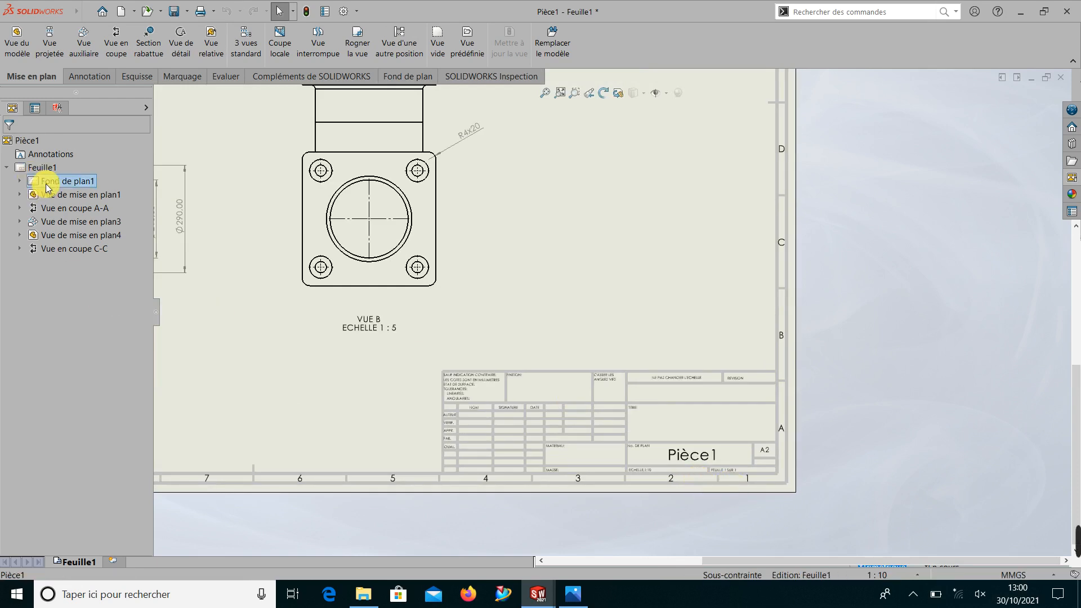
pyautogui.rightClick(47, 187)
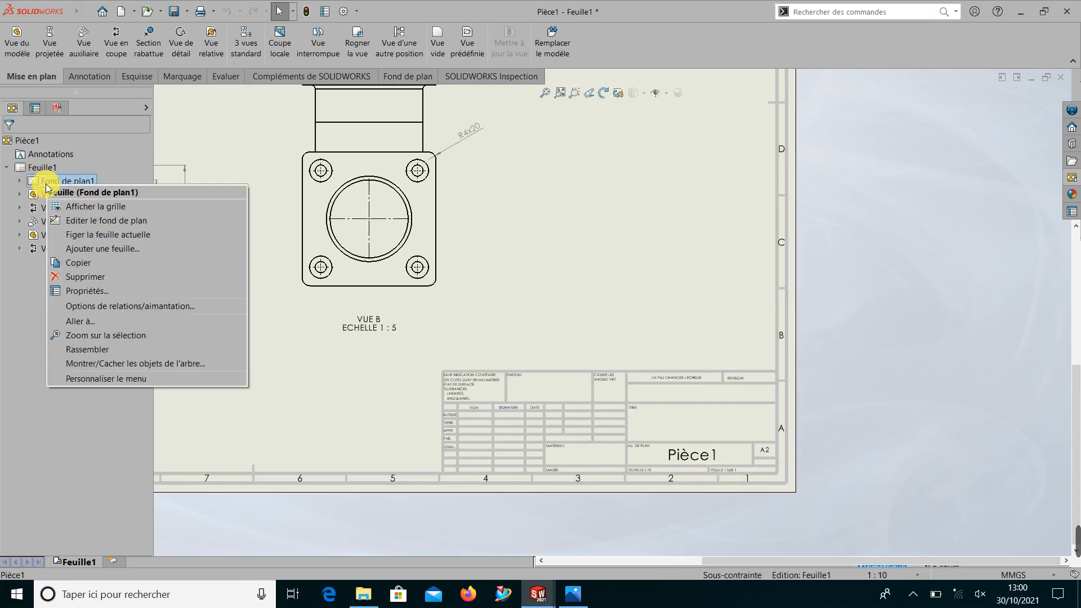
pyautogui.click(71, 227)
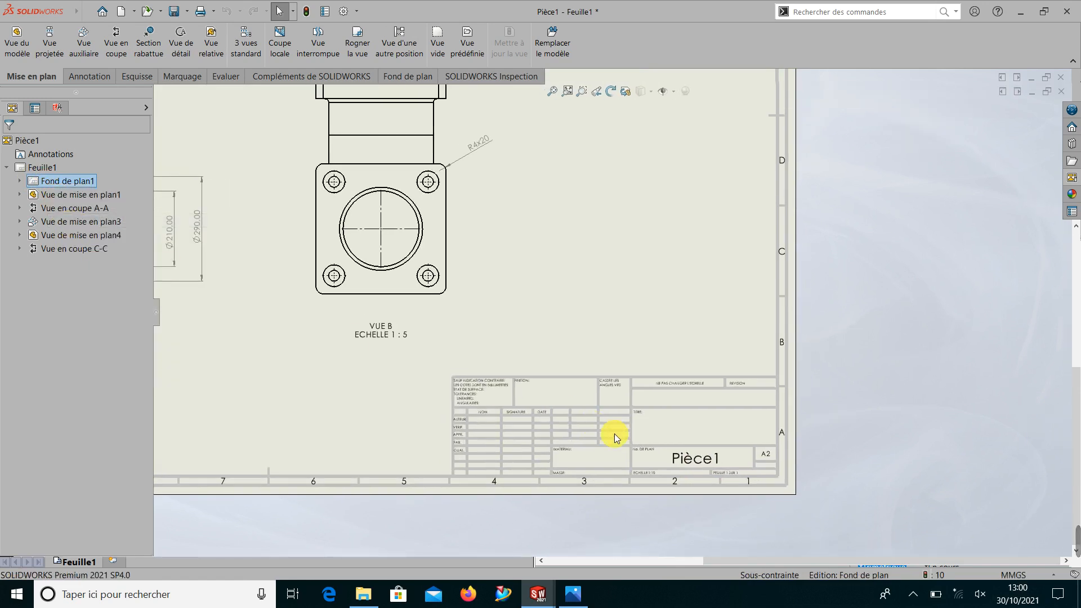
pyautogui.scroll(-1, 678, 452)
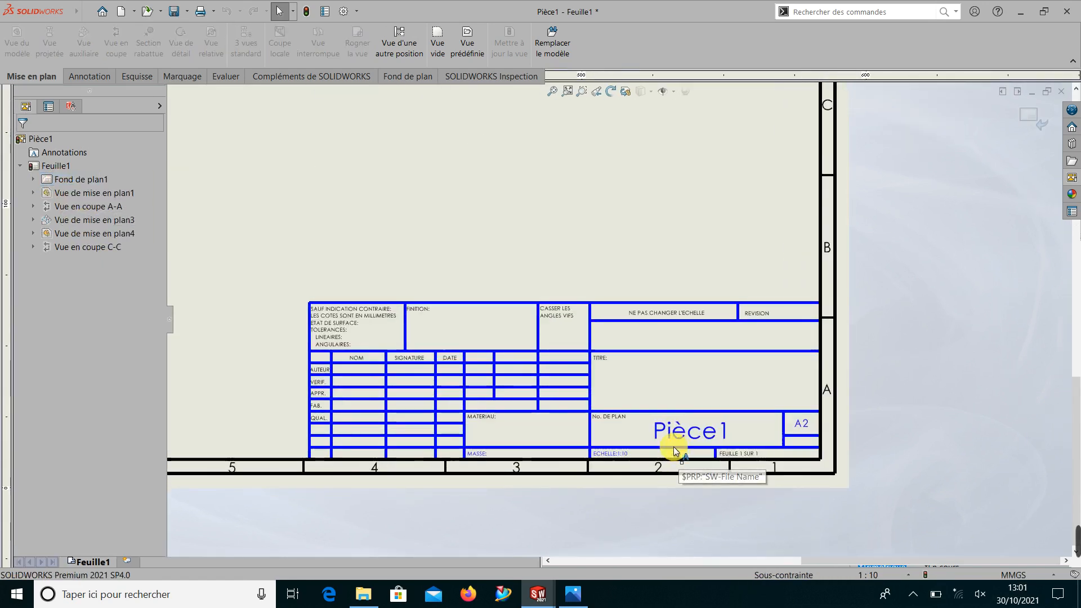
# - Delete the entire default title block, including its lines and text, while keeping the sheet border
pyautogui.scroll(1, 614, 335)
pyautogui.scroll(1, 614, 334)
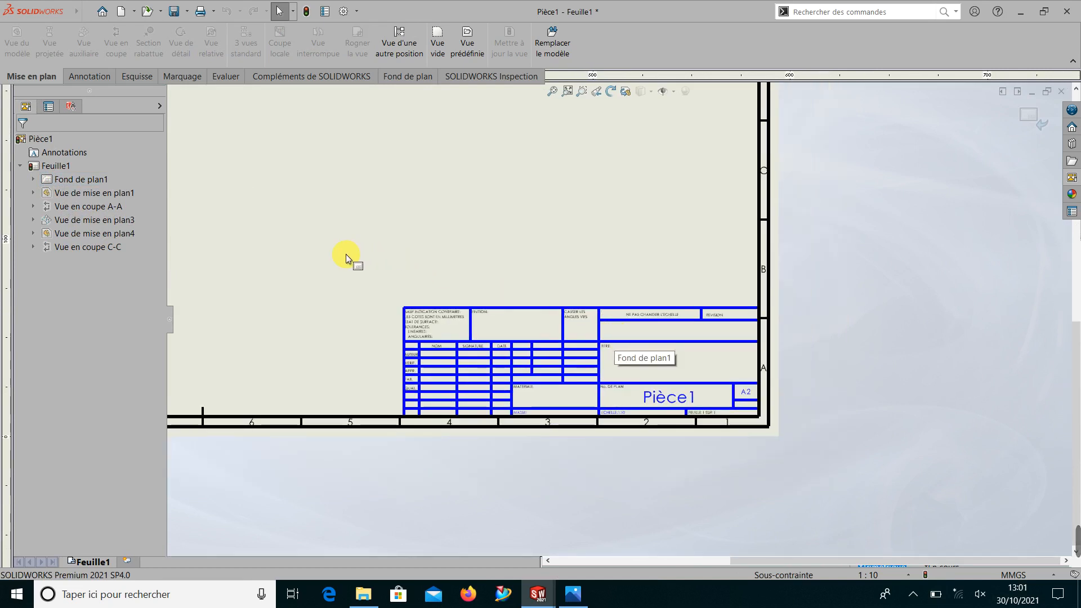
pyautogui.moveTo(345, 254)
pyautogui.mouseDown()
pyautogui.moveTo(803, 309)
pyautogui.moveTo(868, 445)
pyautogui.mouseUp()
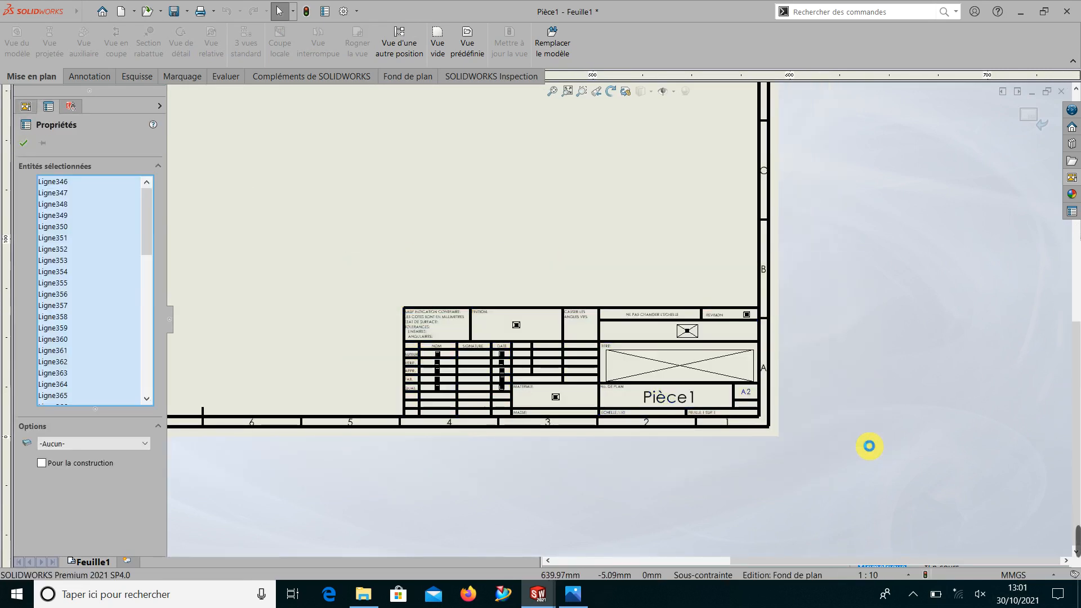
pyautogui.press('Delete')
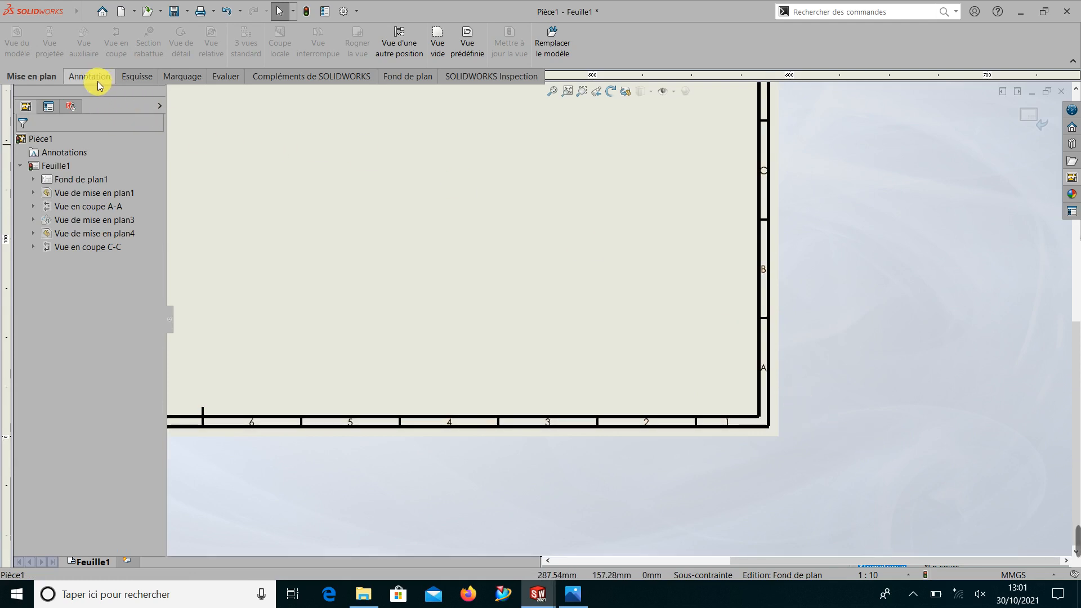
# - Sketch a title block outline: a vertical line 50 mm up from the lower border and a horizontal line about 149 mm to the right border
pyautogui.click(133, 76)
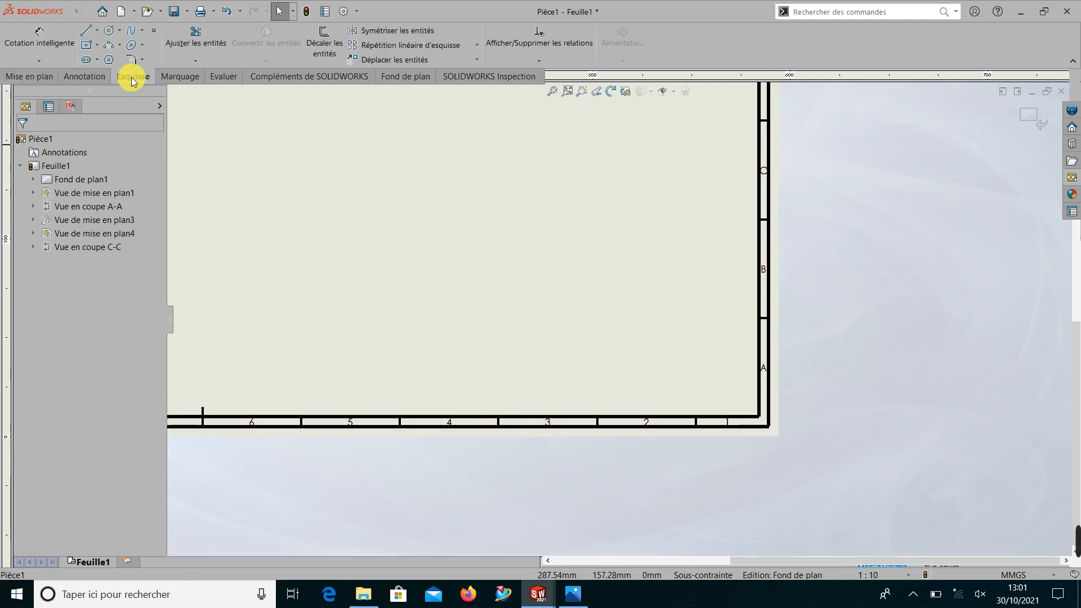
pyautogui.click(88, 32)
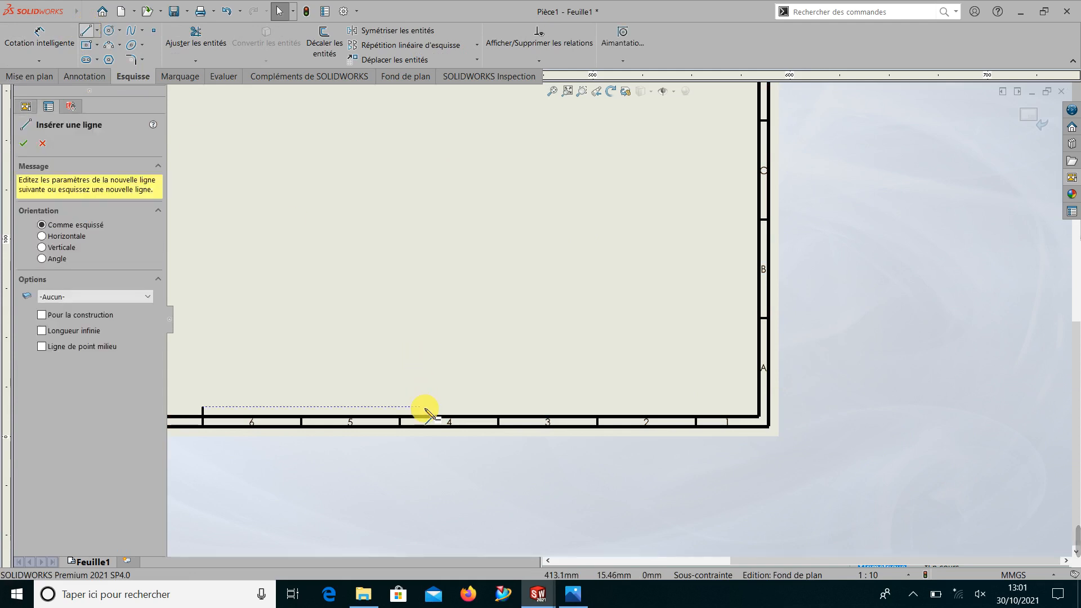
pyautogui.click(463, 416)
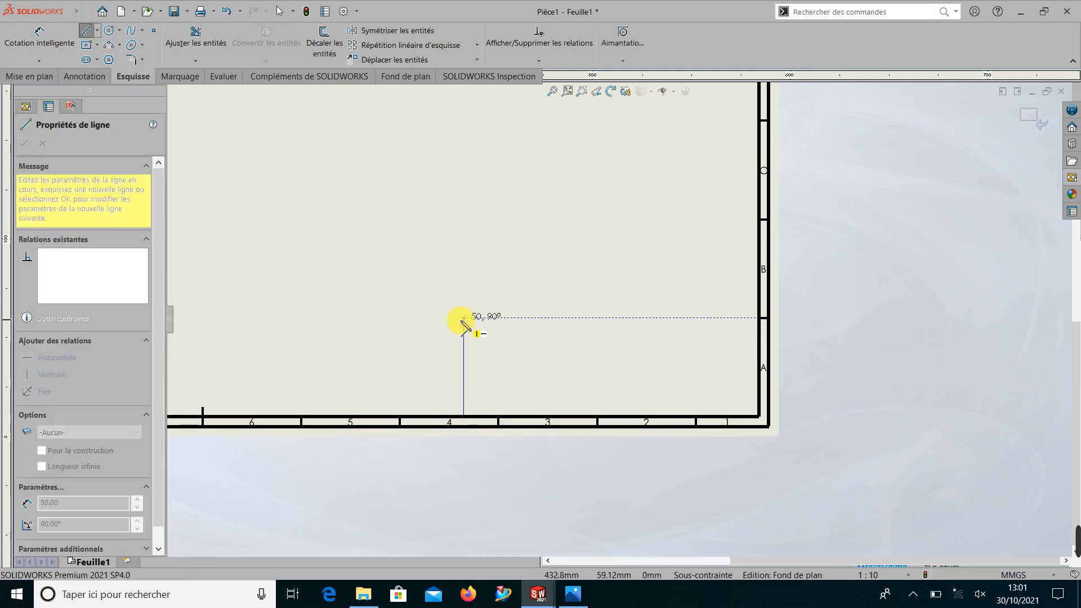
pyautogui.click(464, 319)
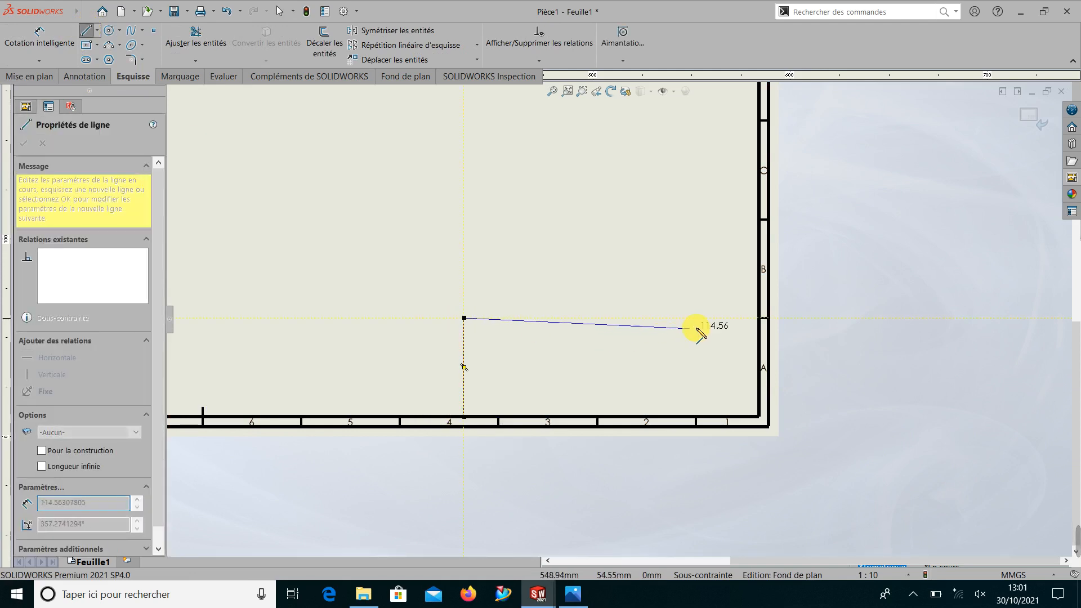
pyautogui.click(760, 318)
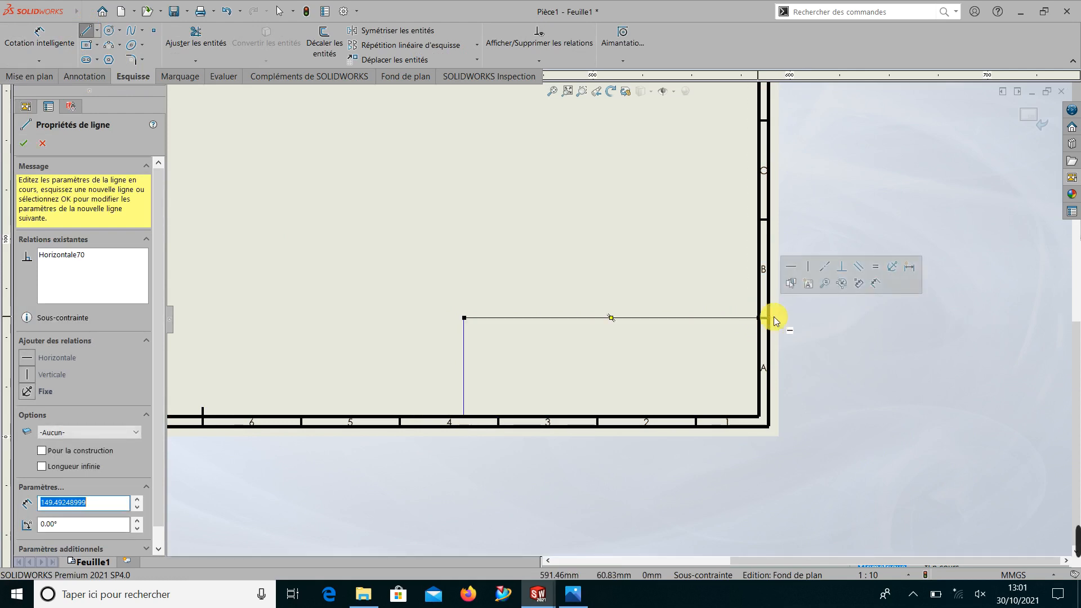
pyautogui.press('Escape')
pyautogui.press('Escape')
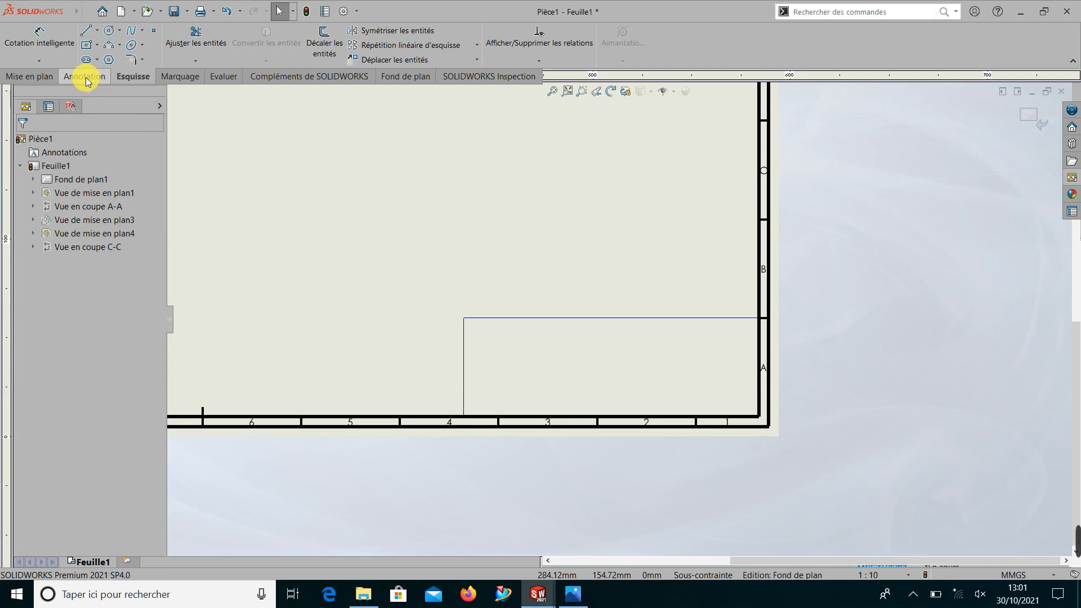
# - Dimension the outline's upper horizontal line and set its length to 150 mm
pyautogui.click(58, 51)
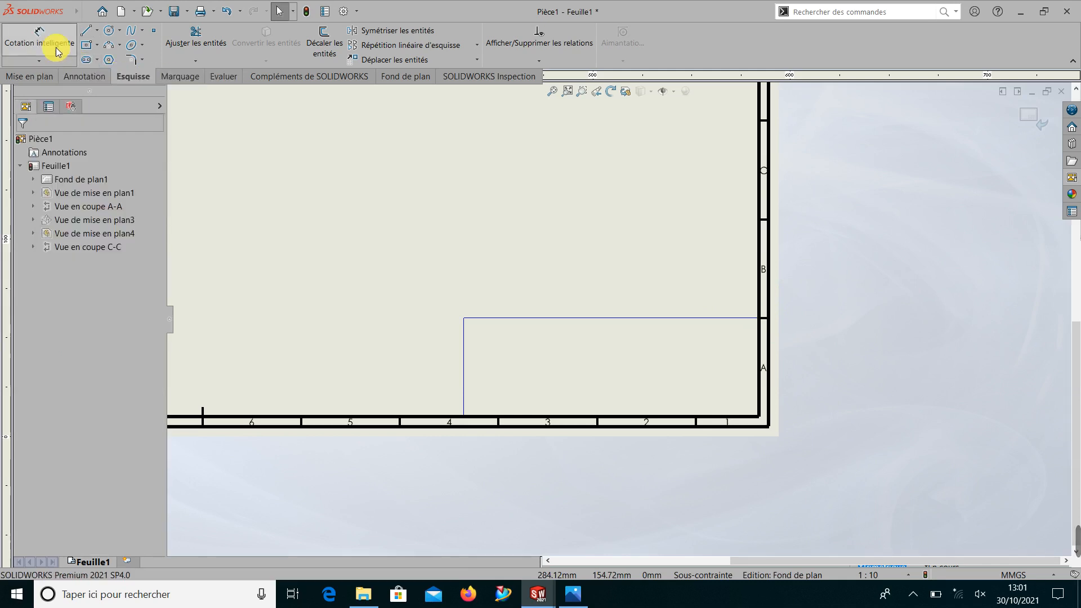
pyautogui.click(600, 315)
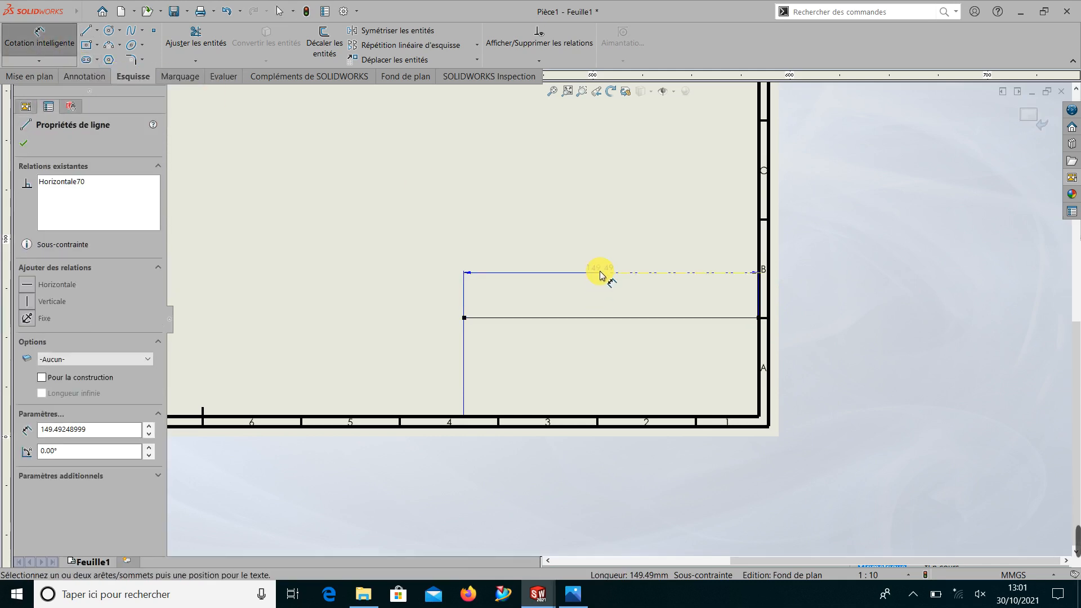
pyautogui.click(601, 275)
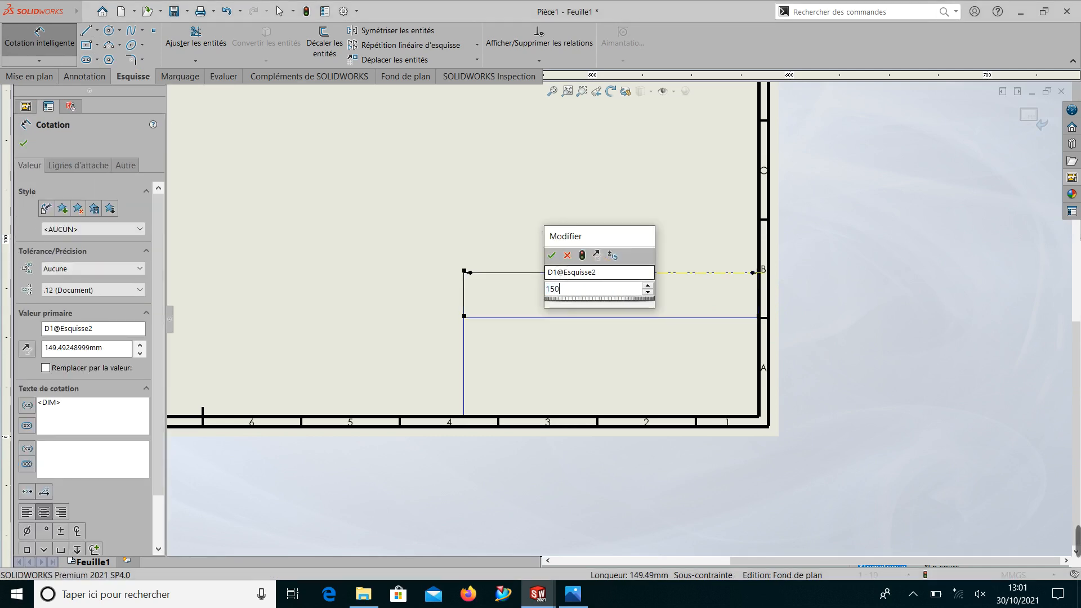
pyautogui.press('Return')
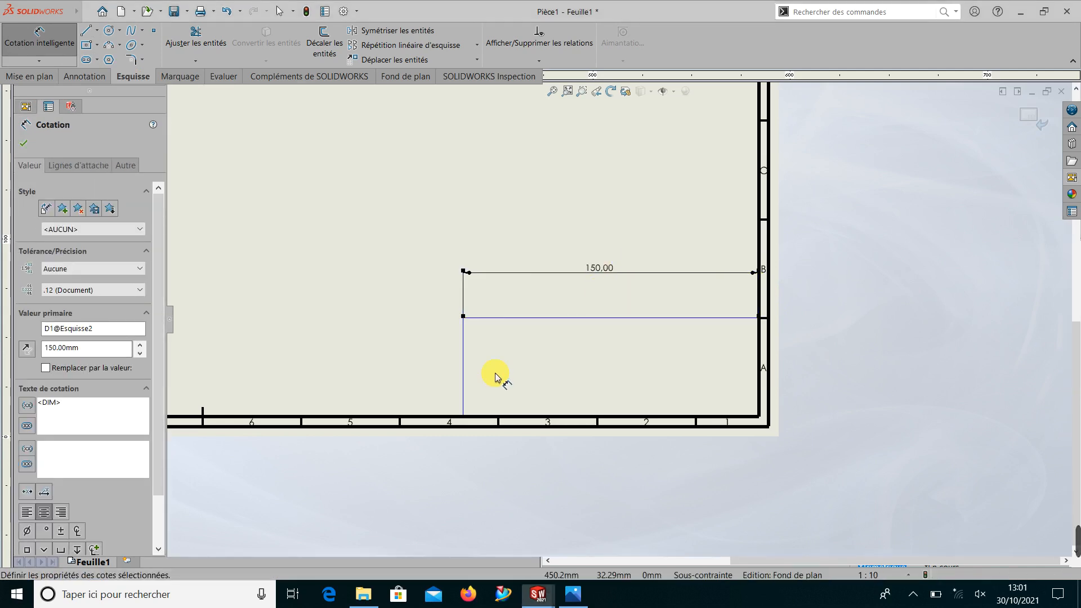
# - Dimension the outline's left vertical line, keeping its height at 50 mm
pyautogui.moveTo(460, 358); pyautogui.dragTo(411, 368)
pyautogui.click(413, 366)
pyautogui.click(412, 363)
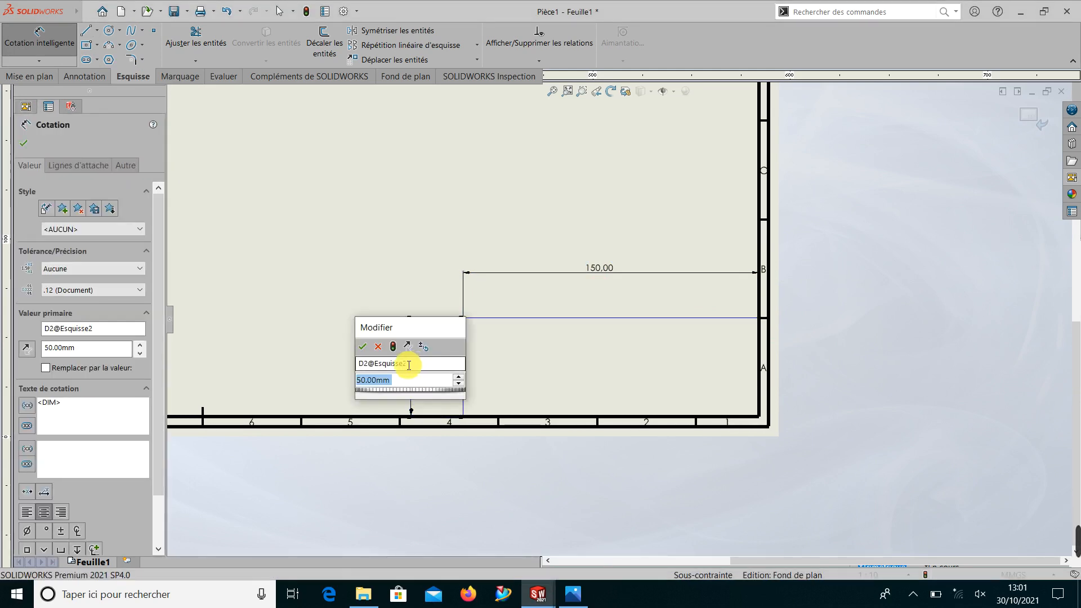
pyautogui.click(365, 349)
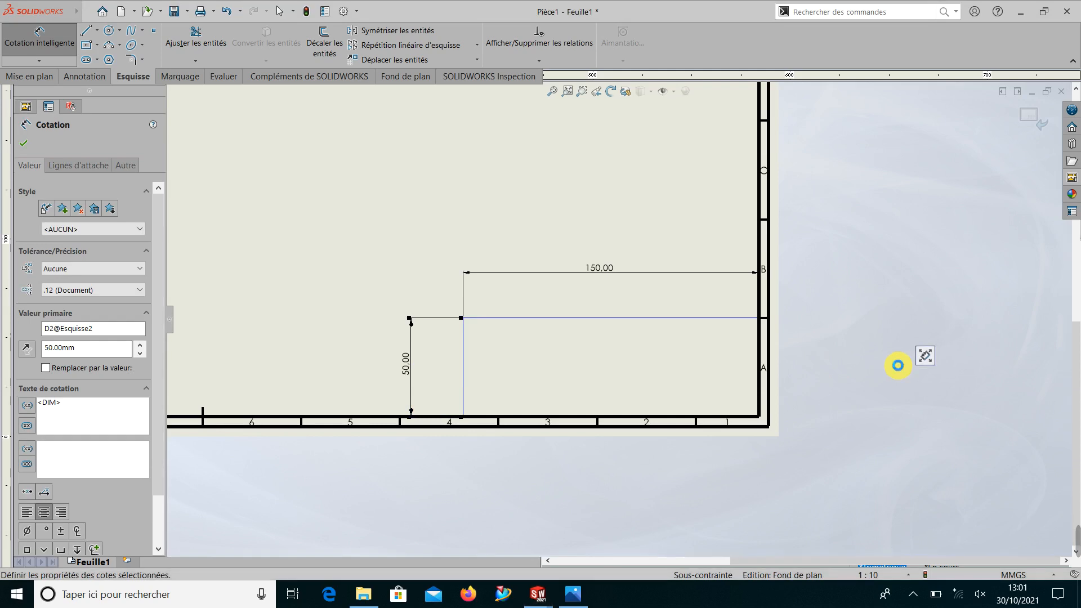
pyautogui.press('Escape')
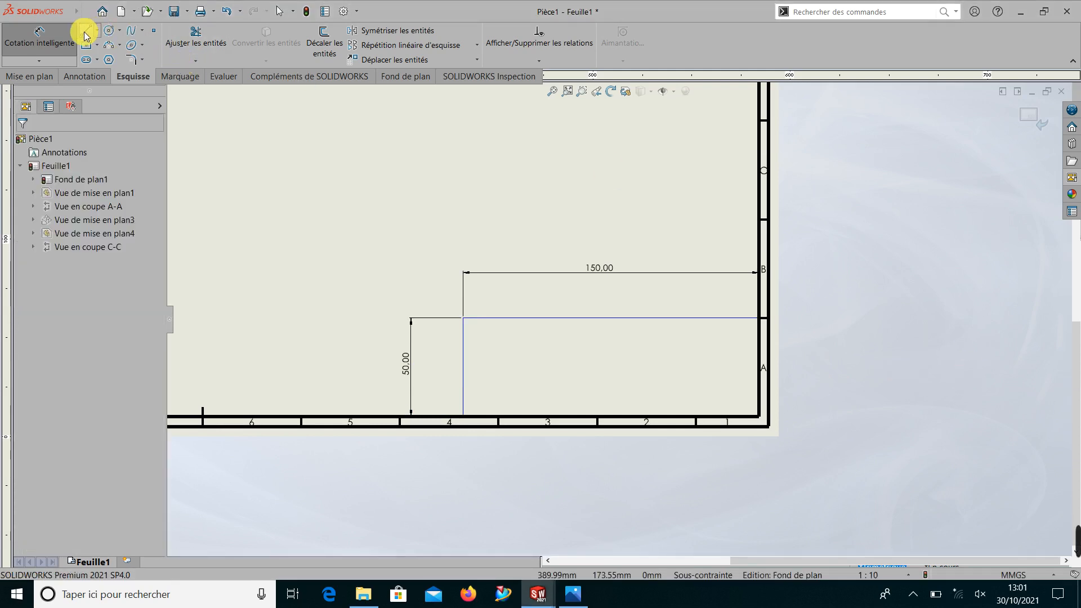
# - Divide the title block outline with two full-width horizontal lines about 15 mm apart, from its left edge to the sheet border
pyautogui.click(86, 31)
pyautogui.click(464, 367)
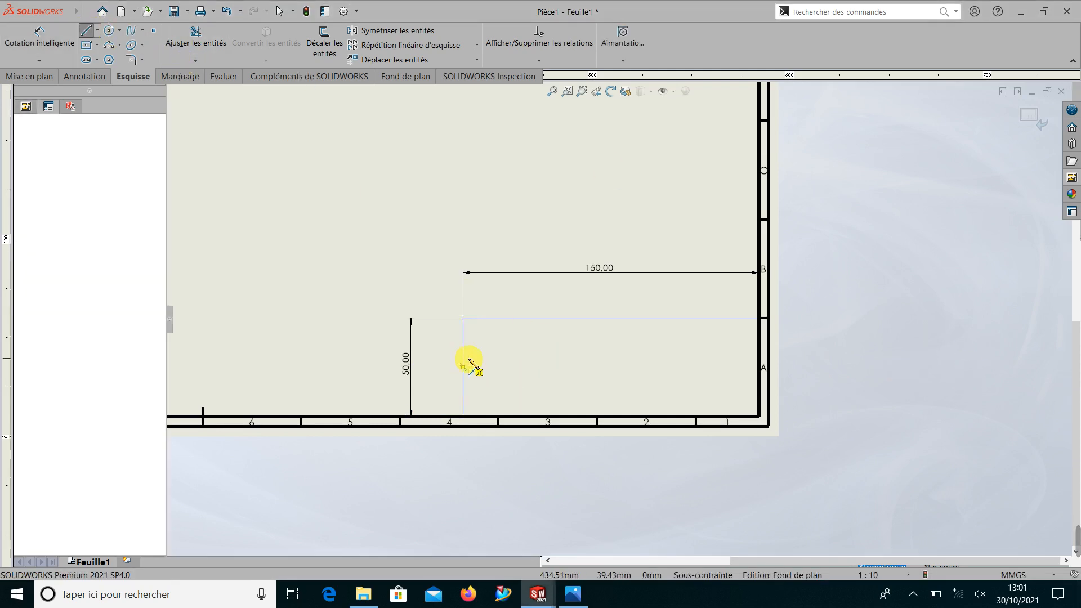
pyautogui.click(758, 359)
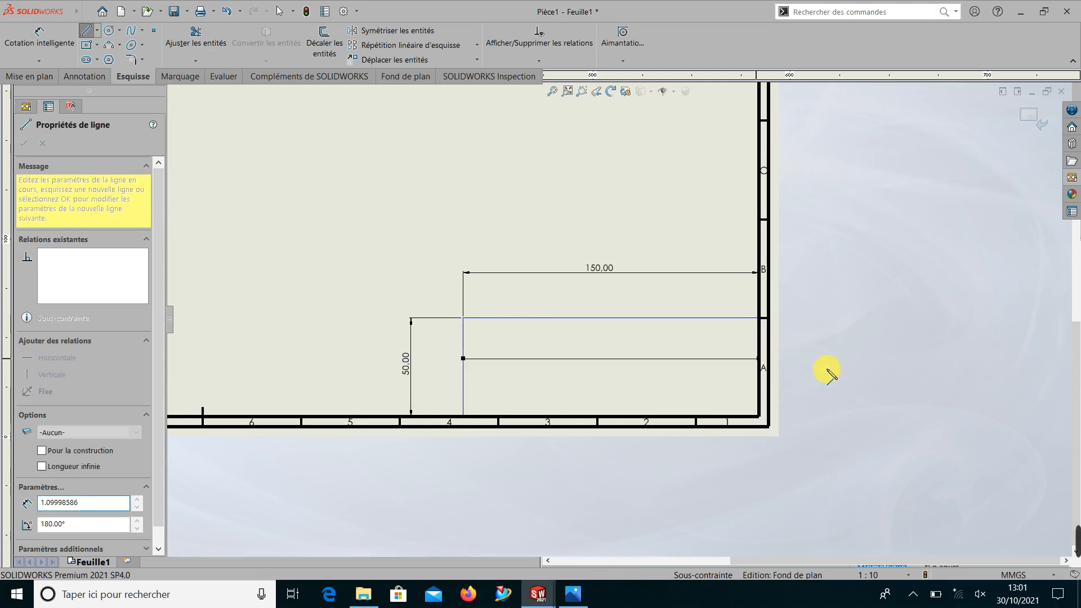
pyautogui.press('Escape')
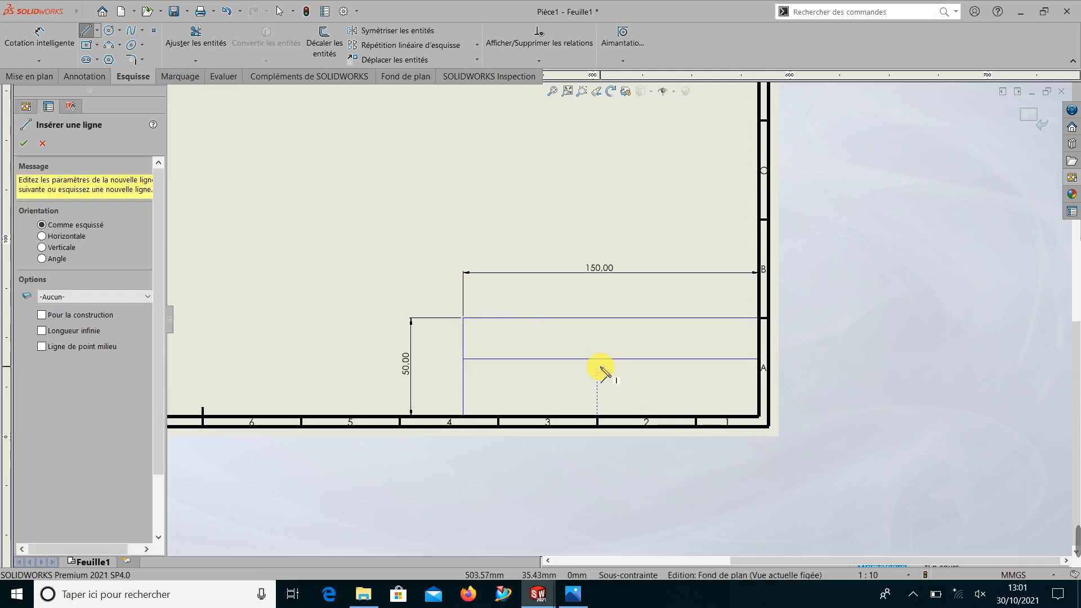
pyautogui.click(464, 389)
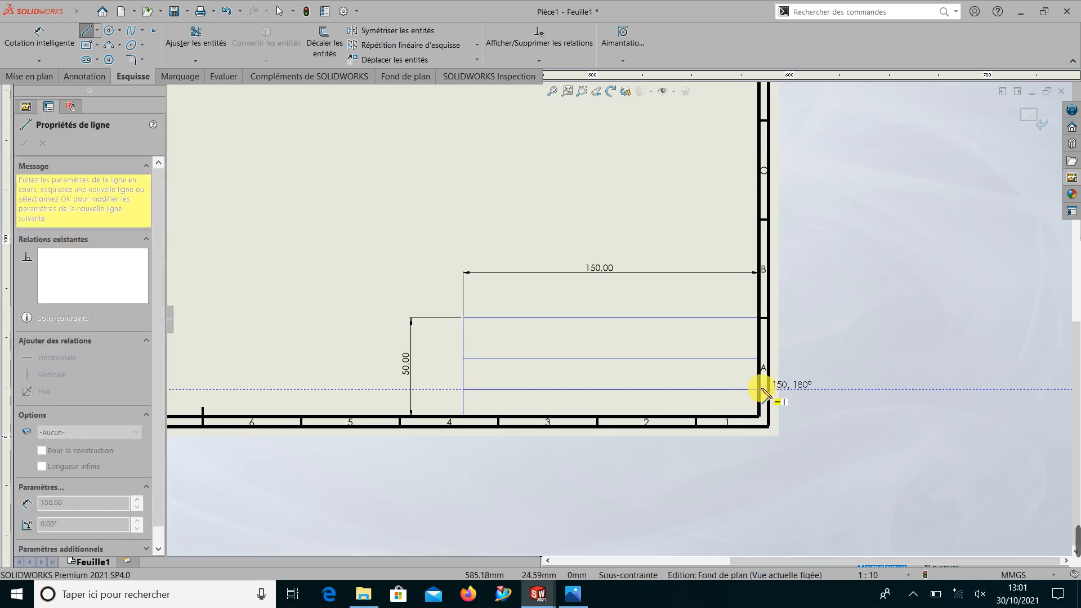
pyautogui.click(762, 389)
pyautogui.press('Escape')
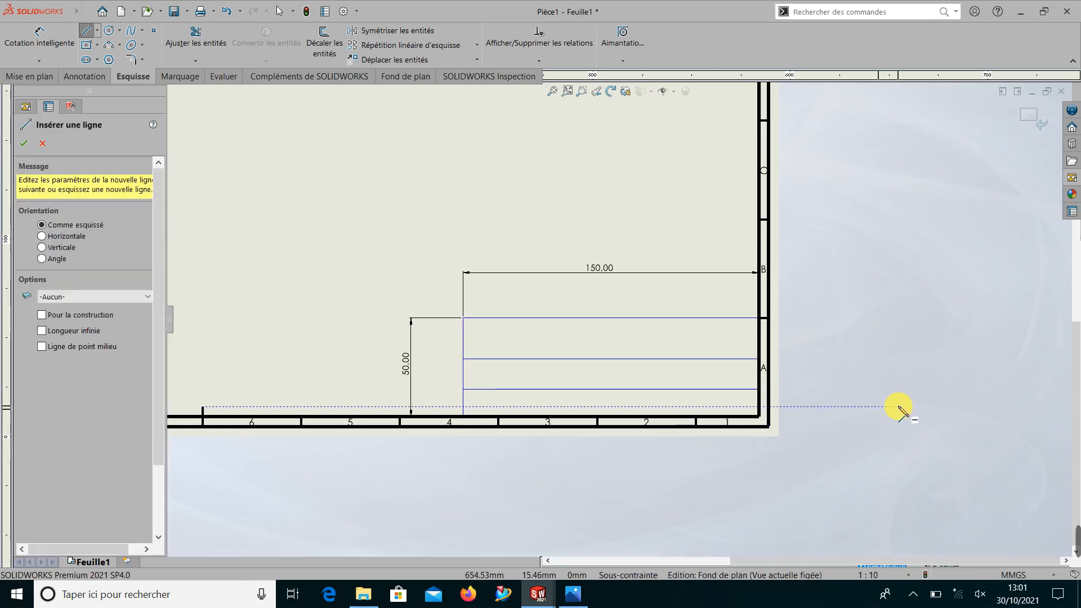
pyautogui.press('Escape')
# - Try to dimension the spacing between the two horizontal divider lines of the title block
pyautogui.moveTo(893, 431); pyautogui.dragTo(889, 374, button='right')
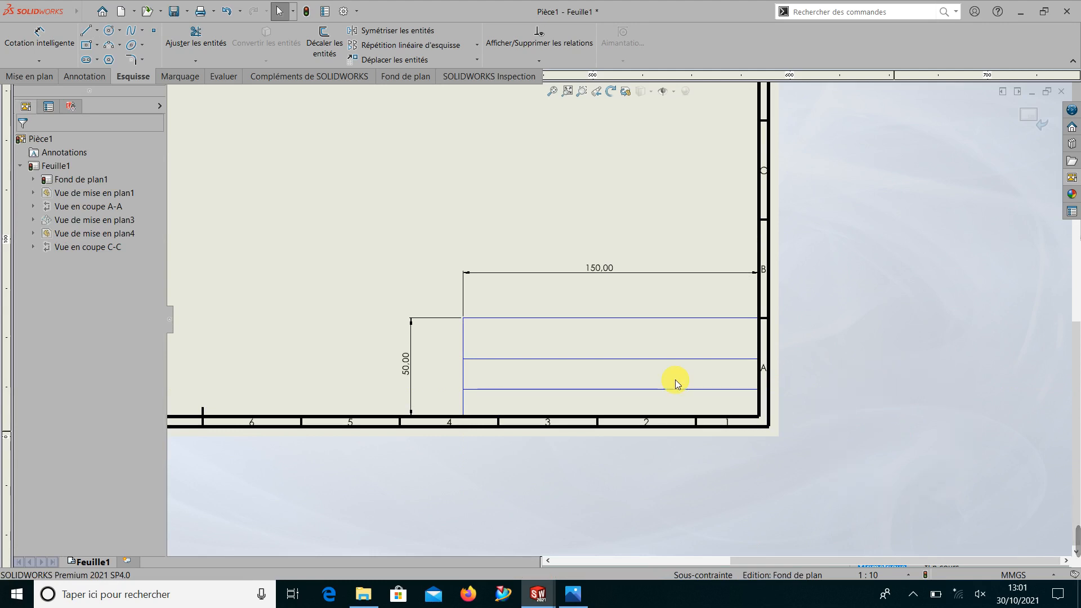
pyautogui.click(490, 361)
pyautogui.click(495, 387)
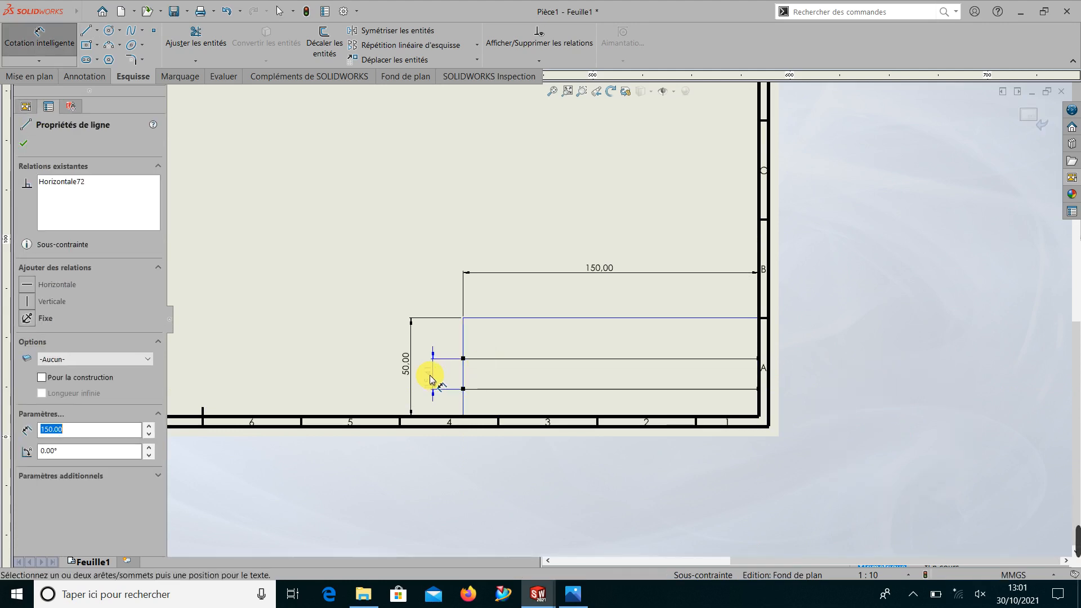
pyautogui.click(430, 374)
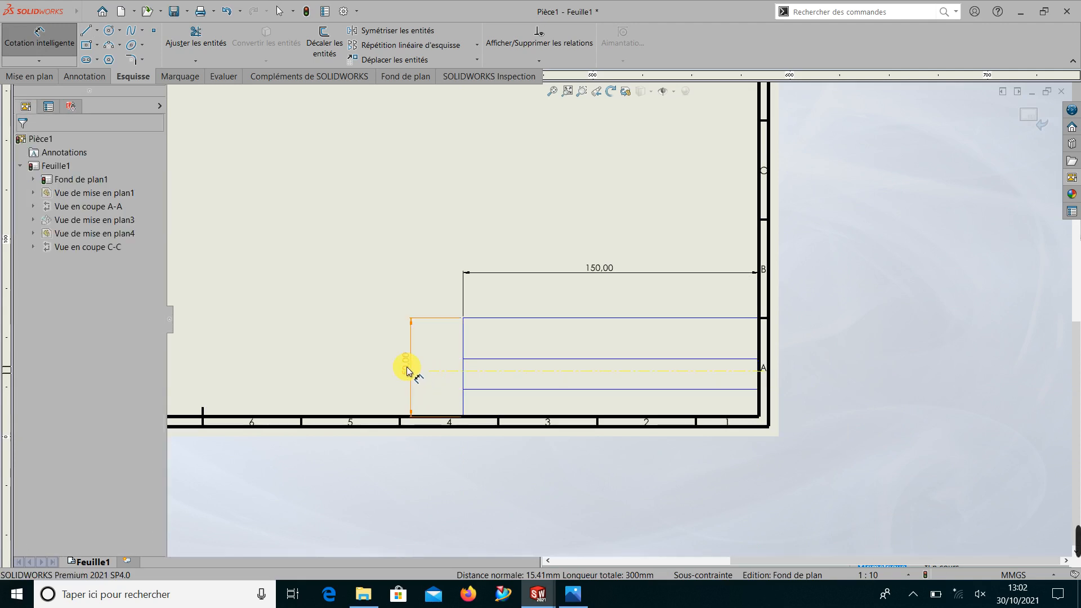
# - Delete the height and width dimensions of the title block outline, leaving only its lines
pyautogui.click(407, 369)
pyautogui.press('Delete')
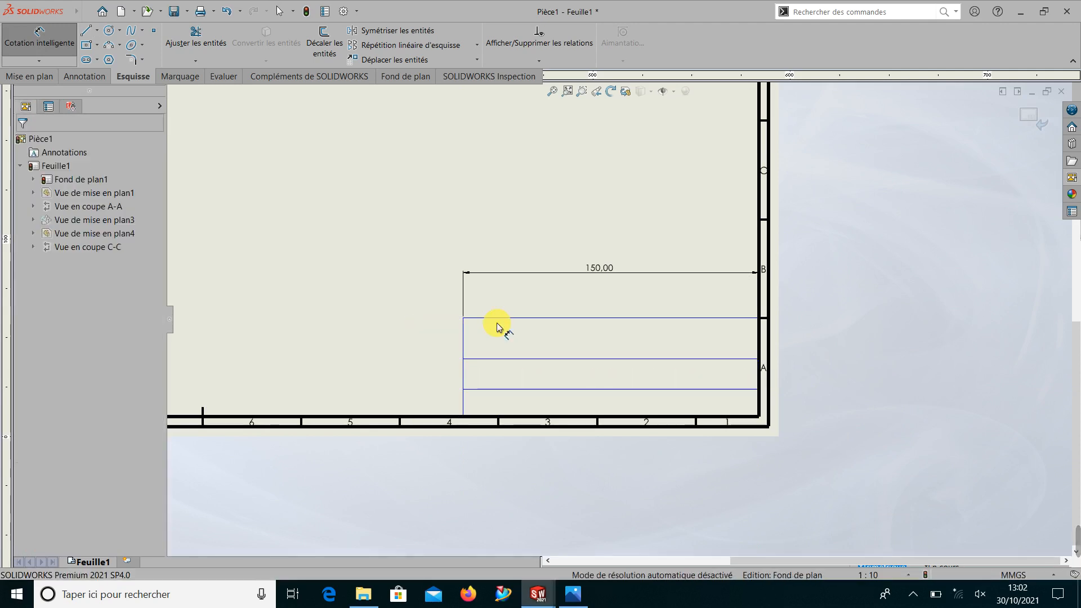
pyautogui.click(600, 273)
pyautogui.press('Delete')
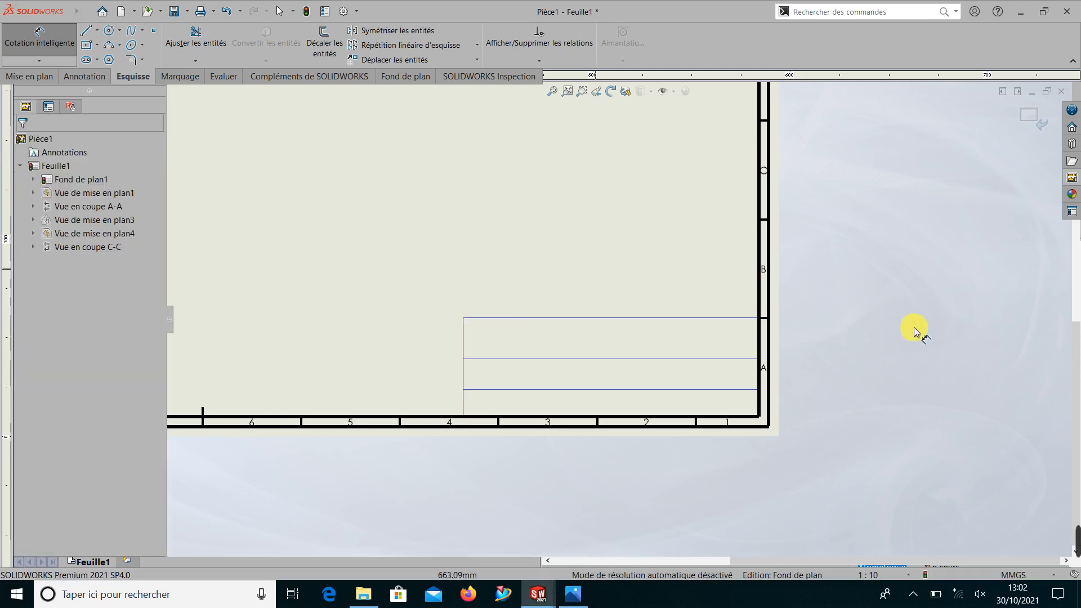
pyautogui.moveTo(941, 321); pyautogui.dragTo(867, 328, button='right')
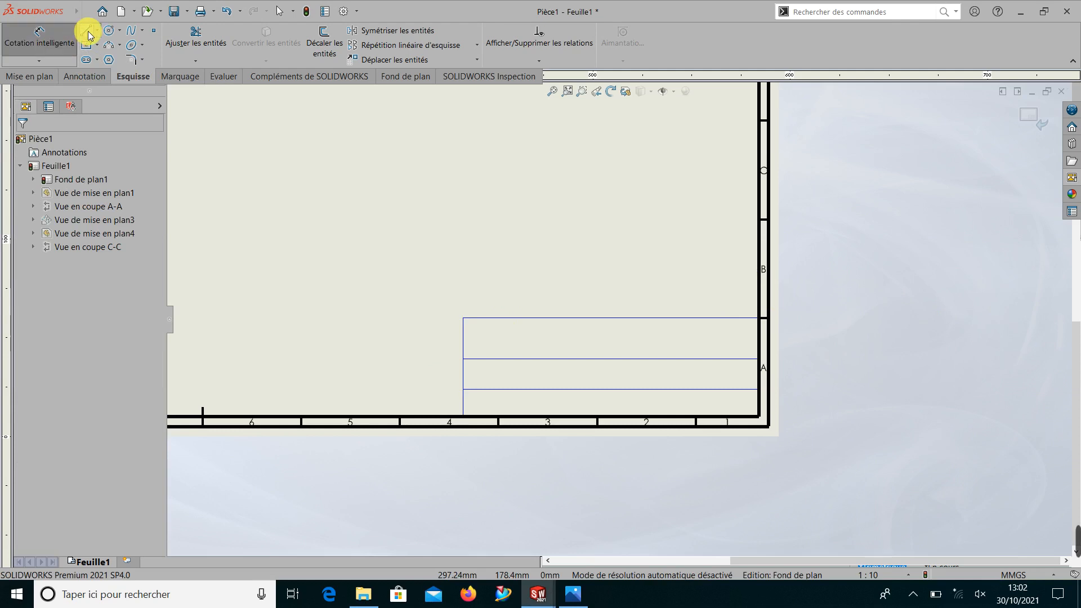
# - Draw a vertical line about 29 mm long from the midpoint of the title block's upper divider down to the sheet border
pyautogui.click(89, 33)
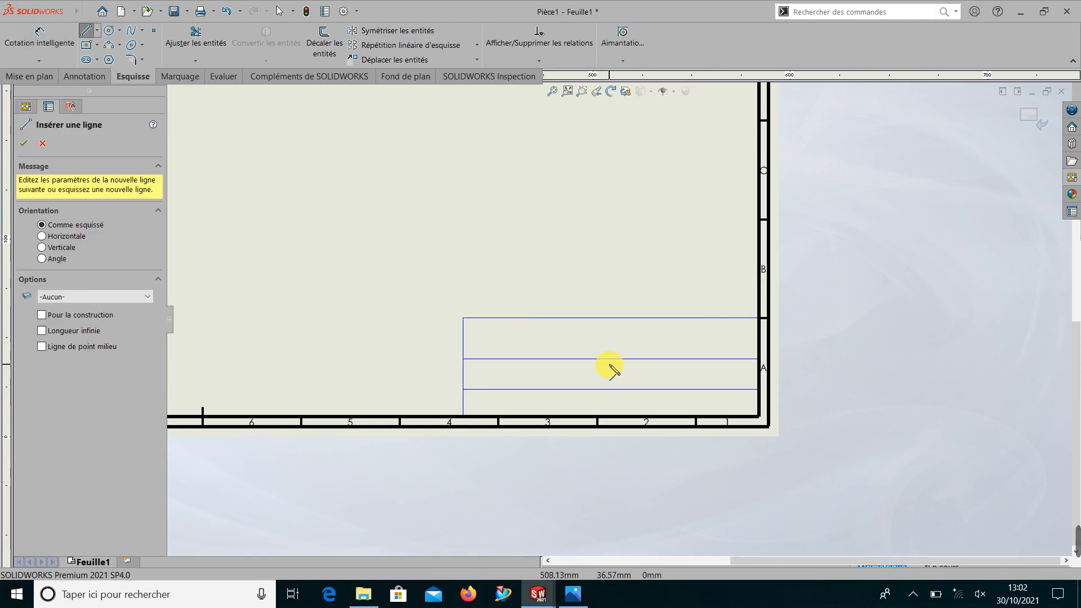
pyautogui.click(612, 359)
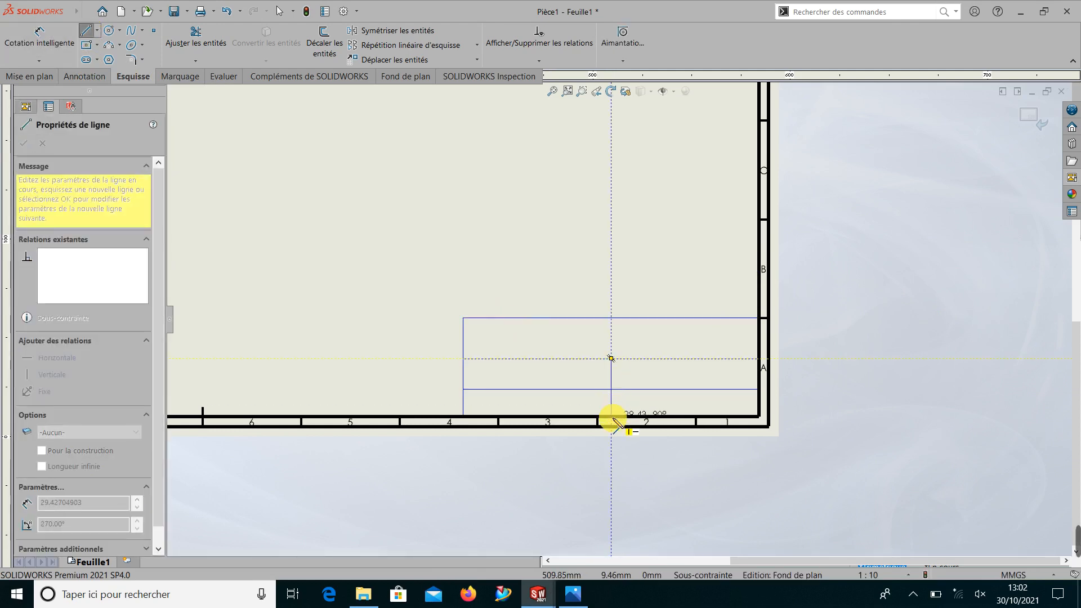
pyautogui.click(612, 418)
pyautogui.press('Escape')
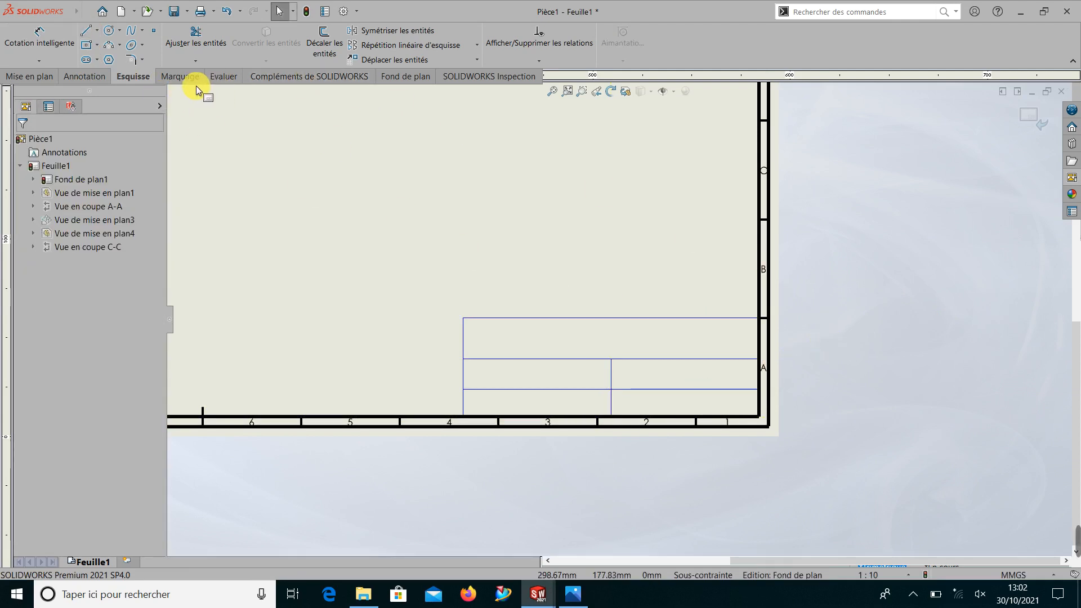
# - Add the note "Nom de la societe" in the title block's top row
pyautogui.click(85, 77)
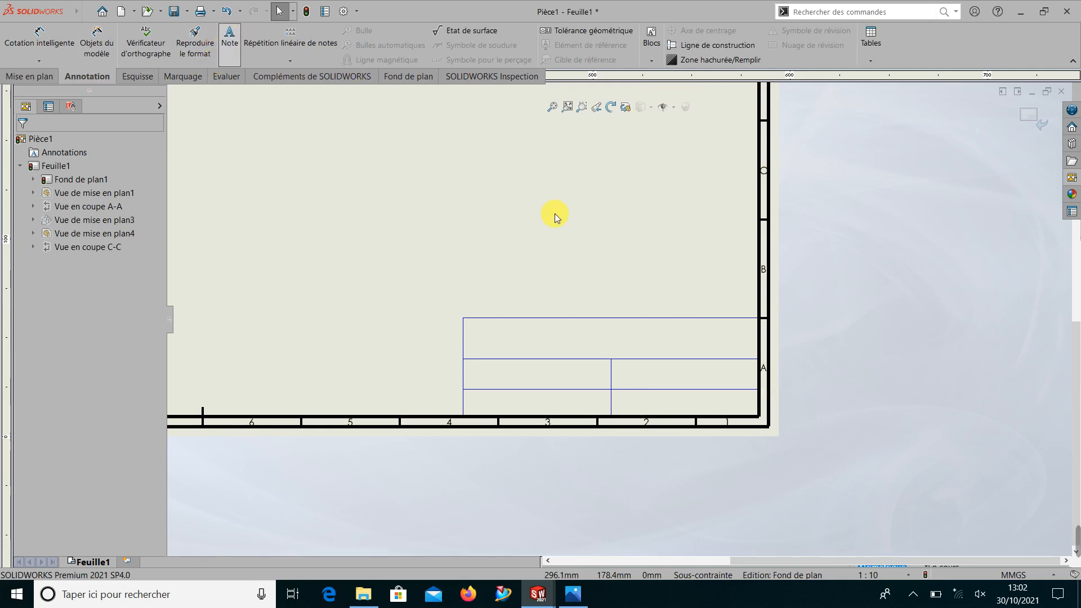
pyautogui.click(610, 353)
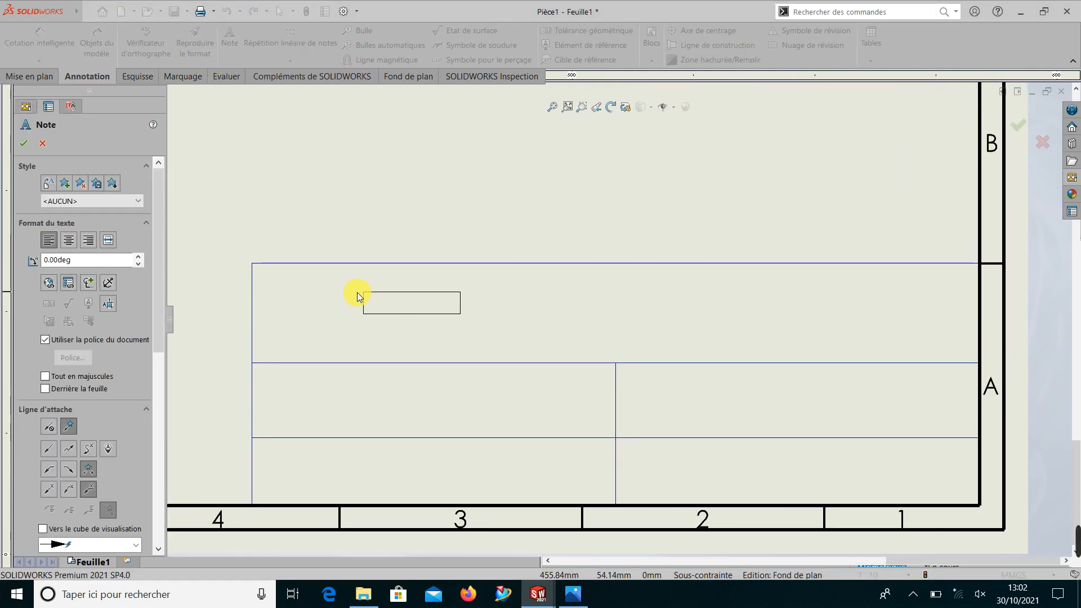
pyautogui.click(316, 304)
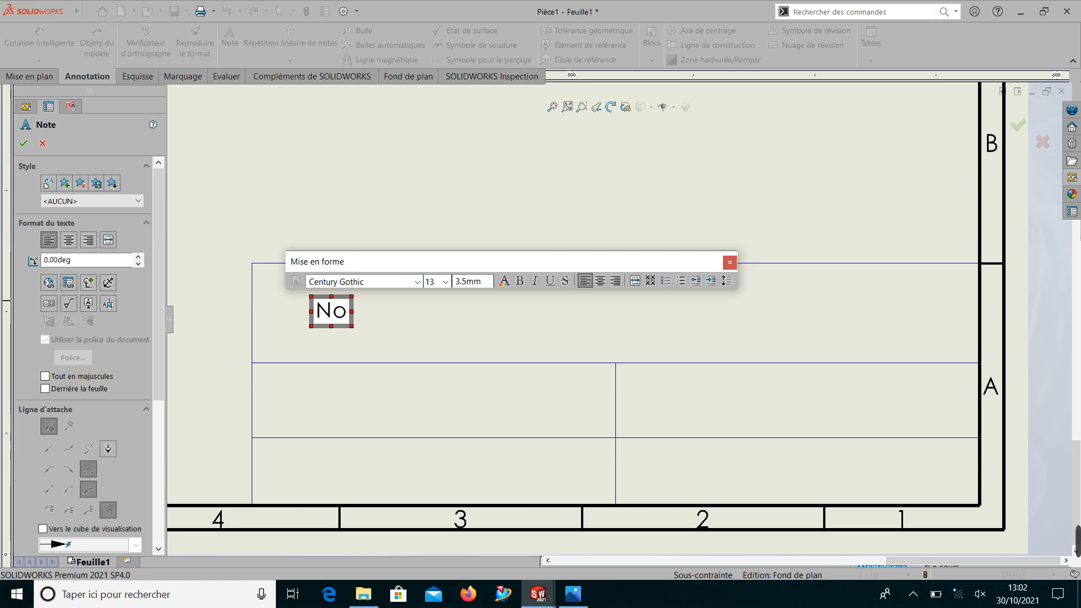
pyautogui.write('Nom')
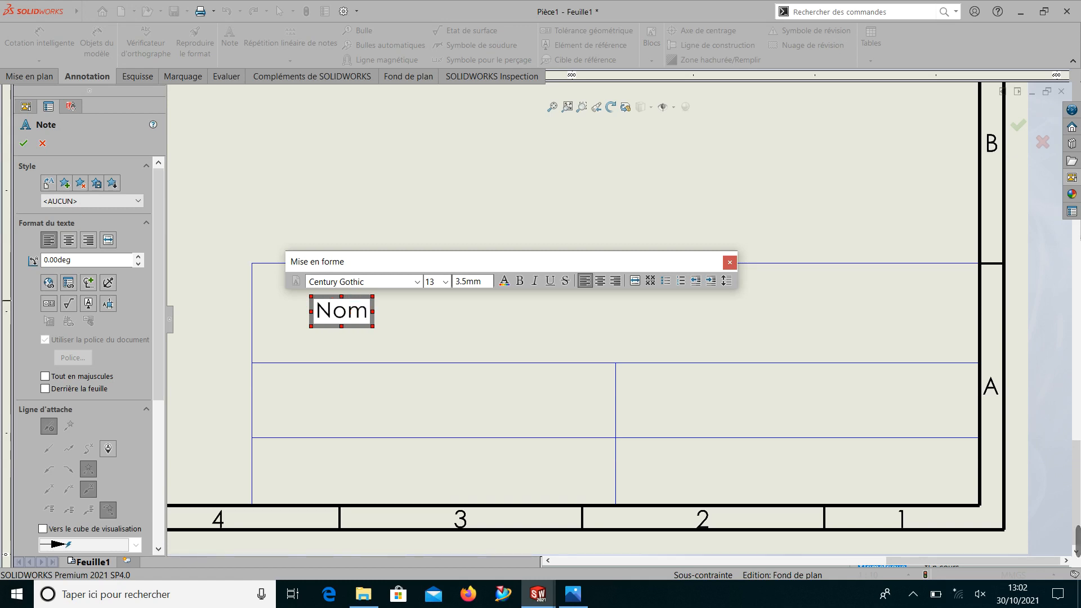
pyautogui.write(' de la')
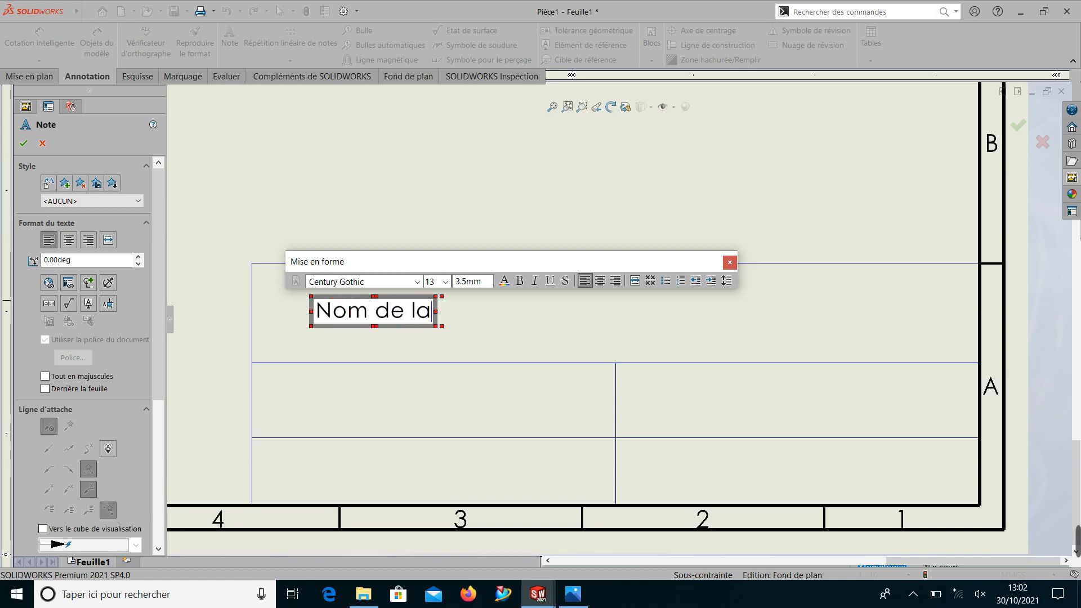
pyautogui.write(' societe')
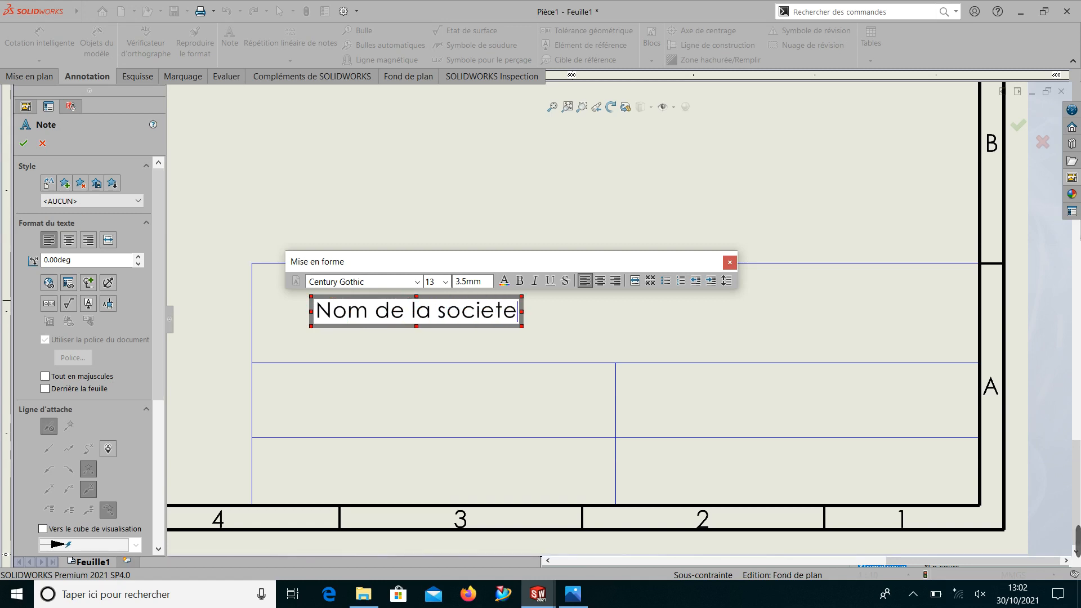
pyautogui.click(608, 311)
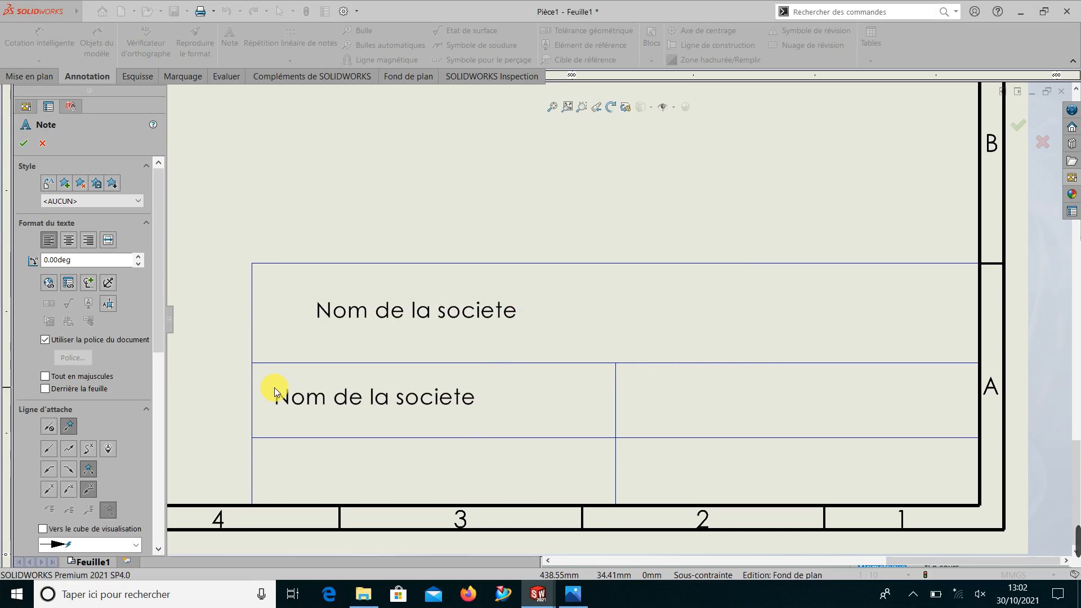
# - Add the note "Echelle : 1 : 5" in the left cell of the title block's middle row
pyautogui.click(275, 392)
pyautogui.press('Delete')
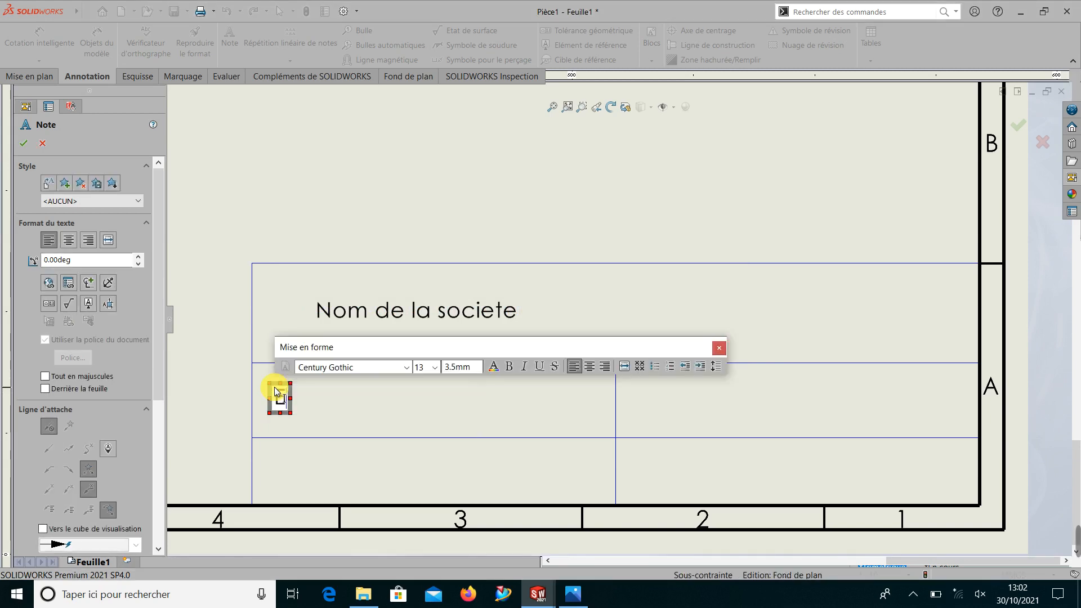
pyautogui.write('Echelle')
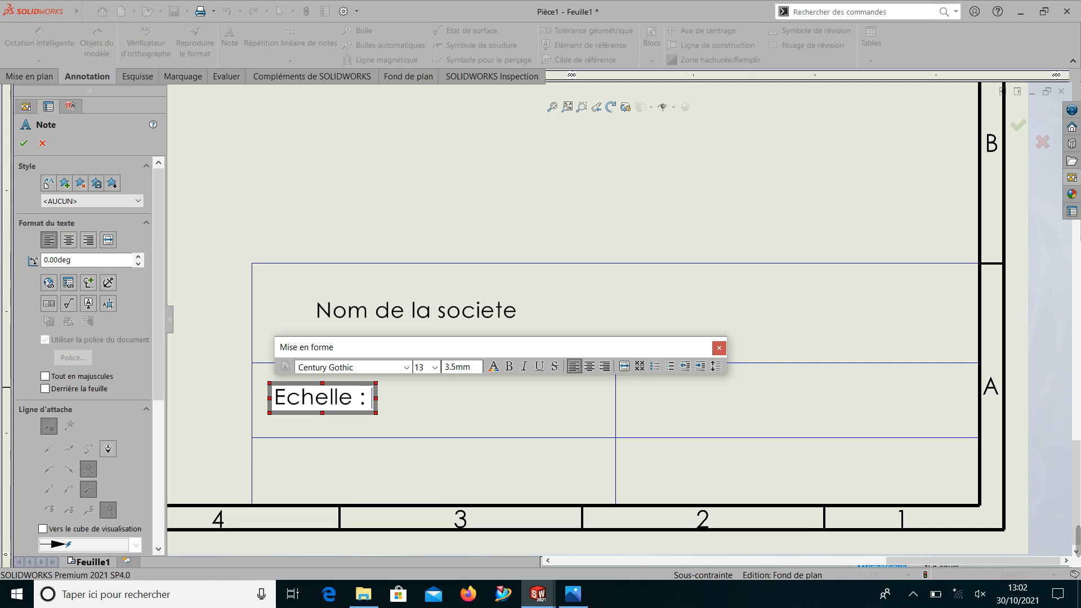
pyautogui.write(' : 1 : 5')
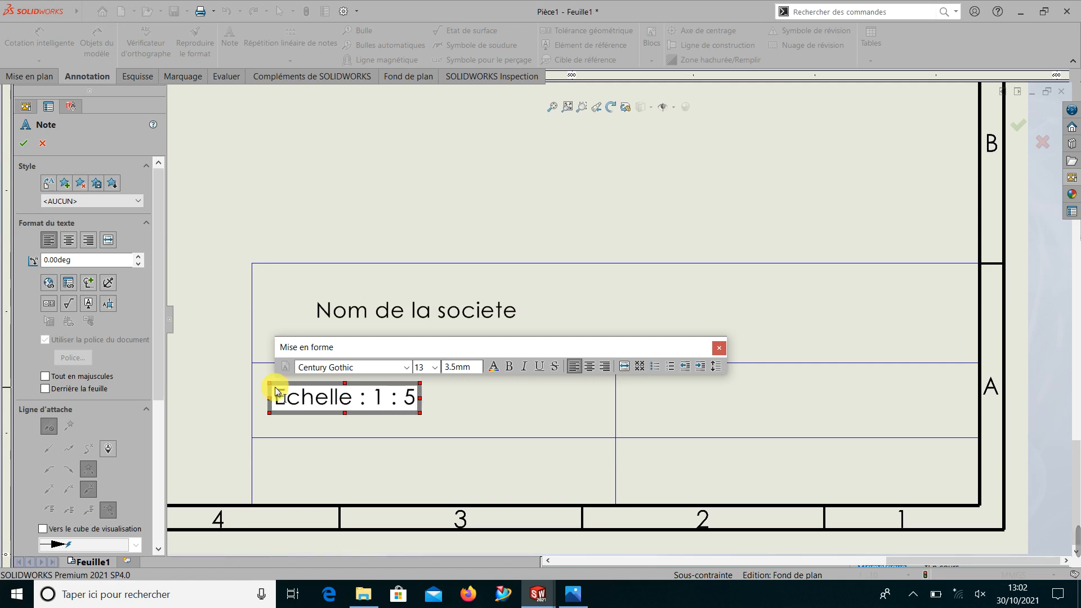
pyautogui.click(383, 482)
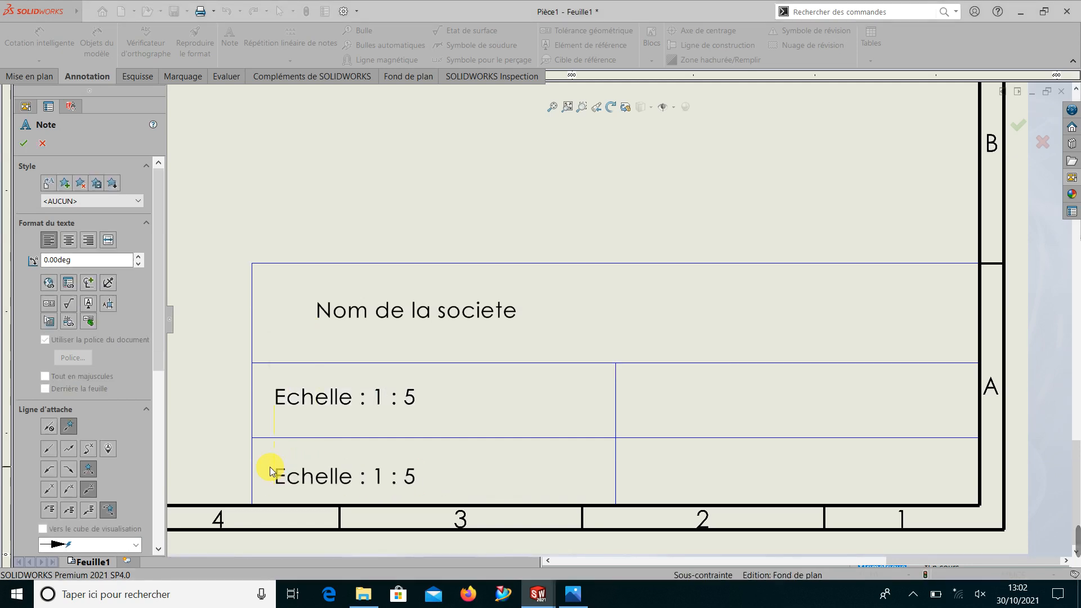
# - Place a note in the left cell of the title block's bottom row and begin its text with "30/"
pyautogui.click(269, 467)
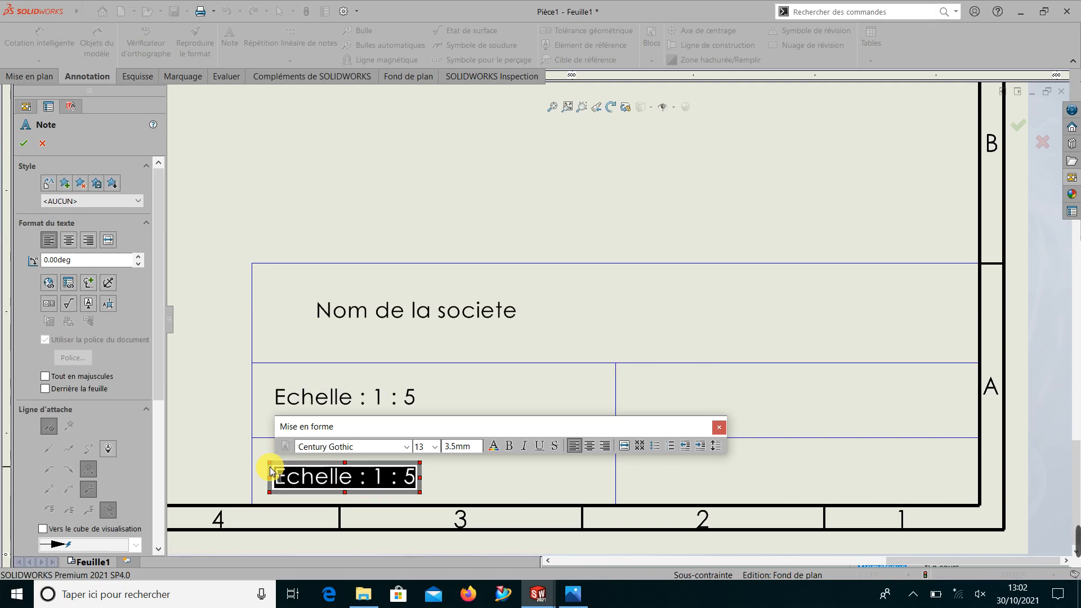
pyautogui.write('30/')
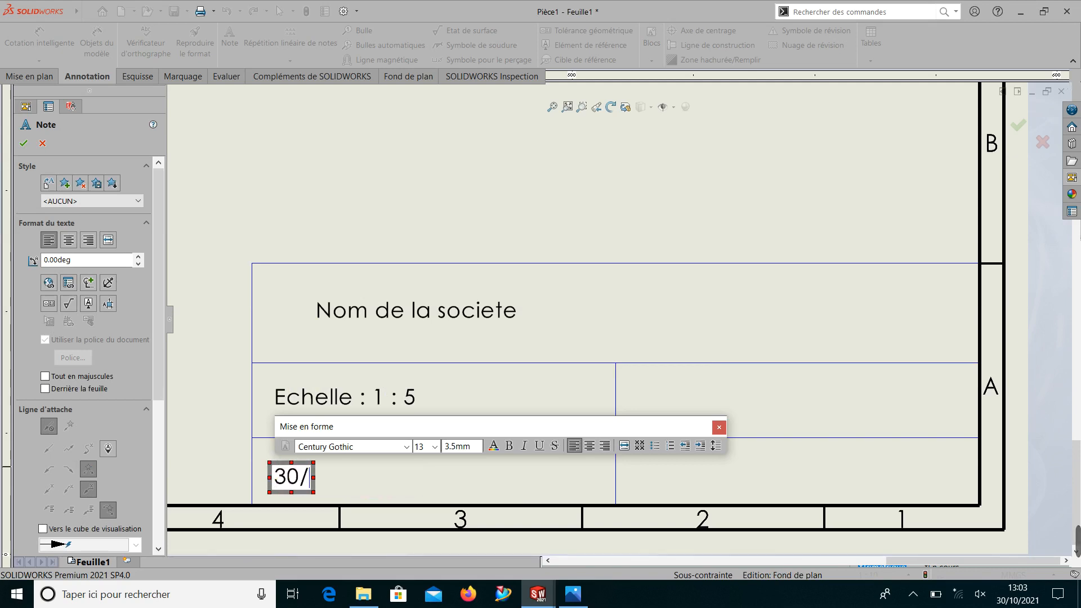